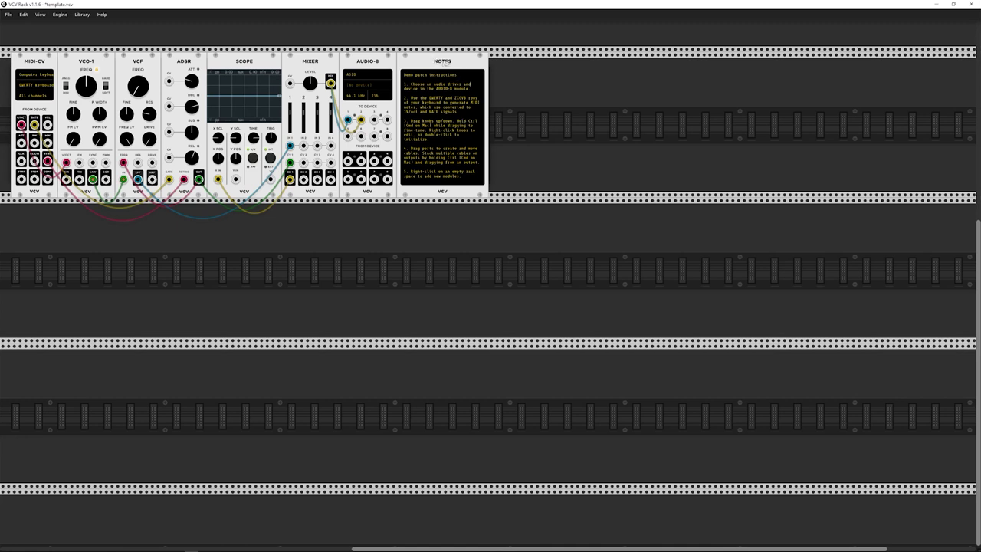
Delete the Notes, Mixer, Scope and all remaining template modules along with their cables.
key(Delete)
key(Delete)
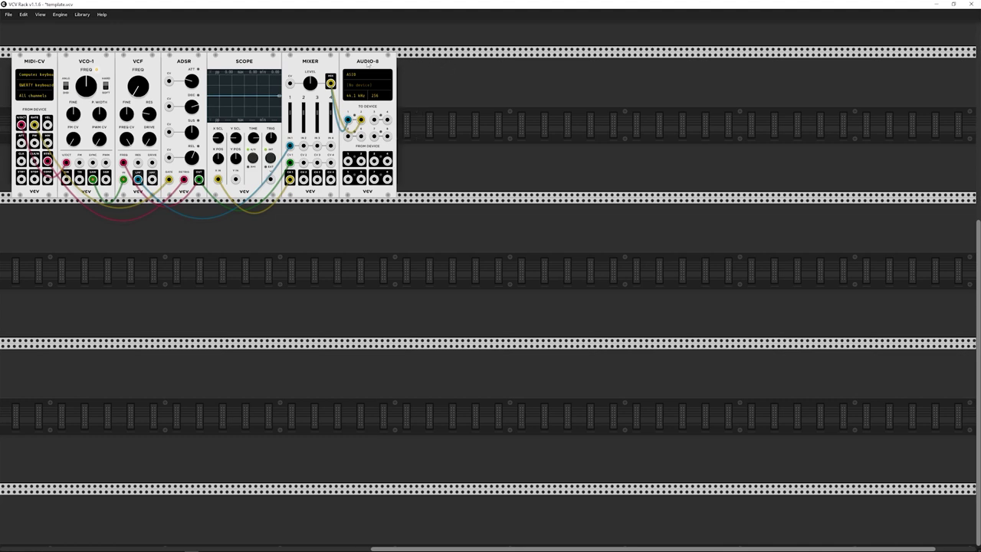
key(Delete)
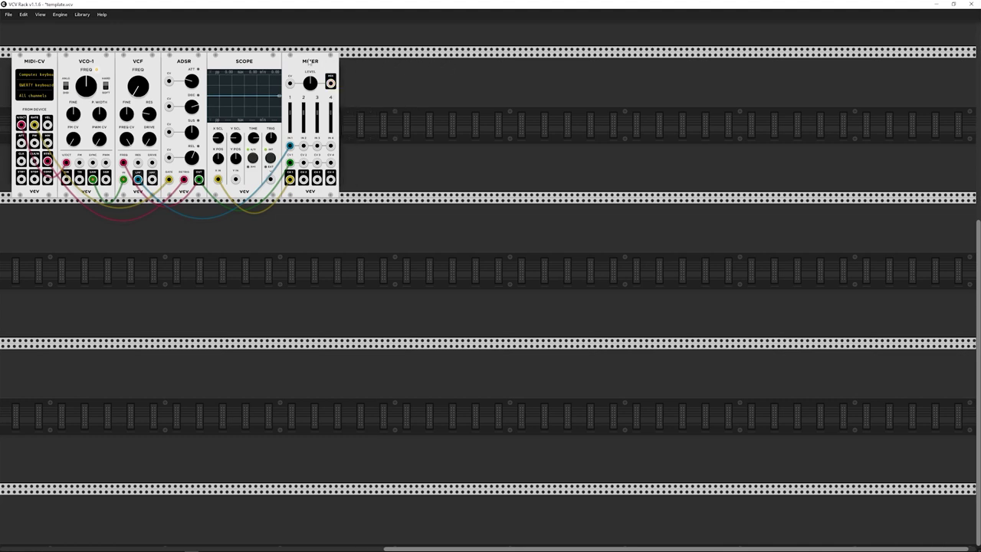
key(Delete)
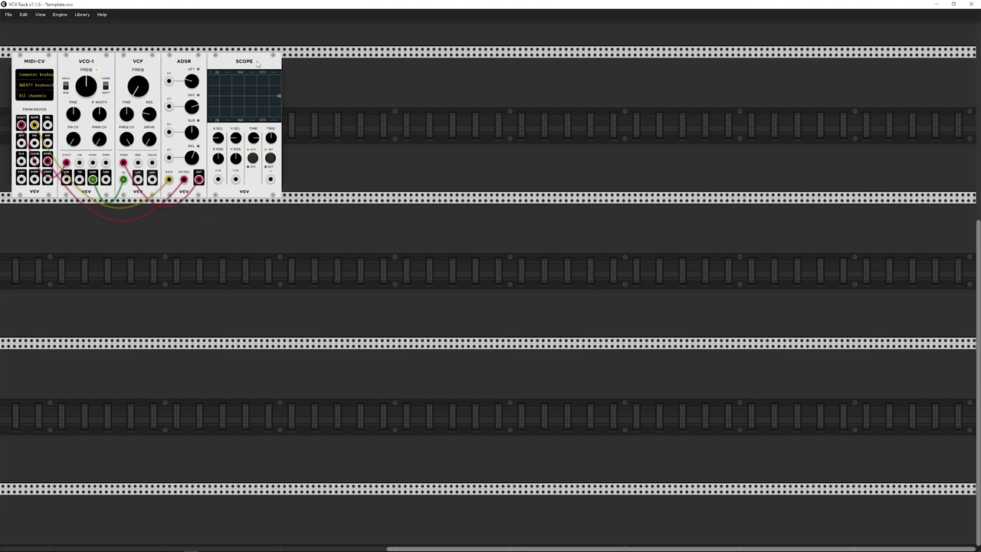
key(Delete)
key(Delete)
key(Delete)
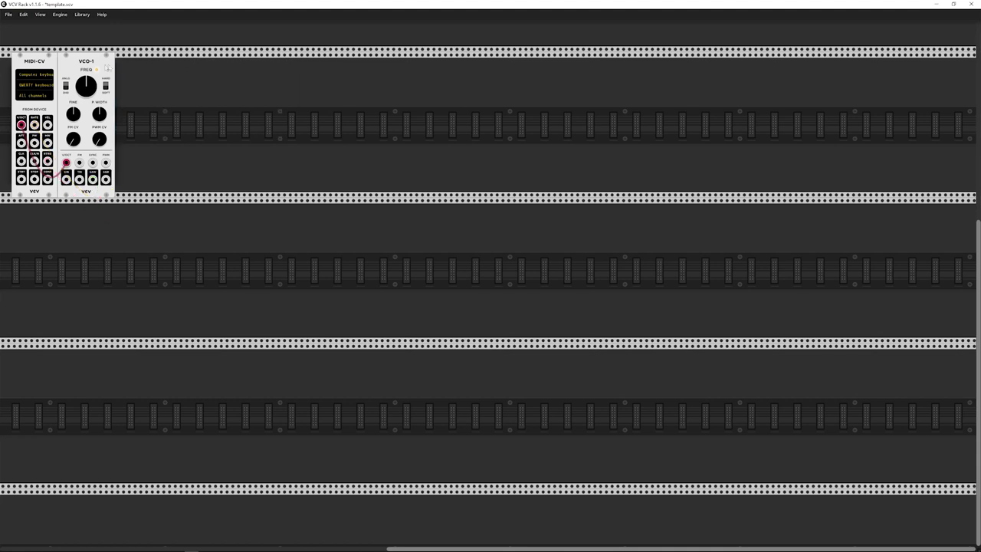
key(Delete)
key(Delete)
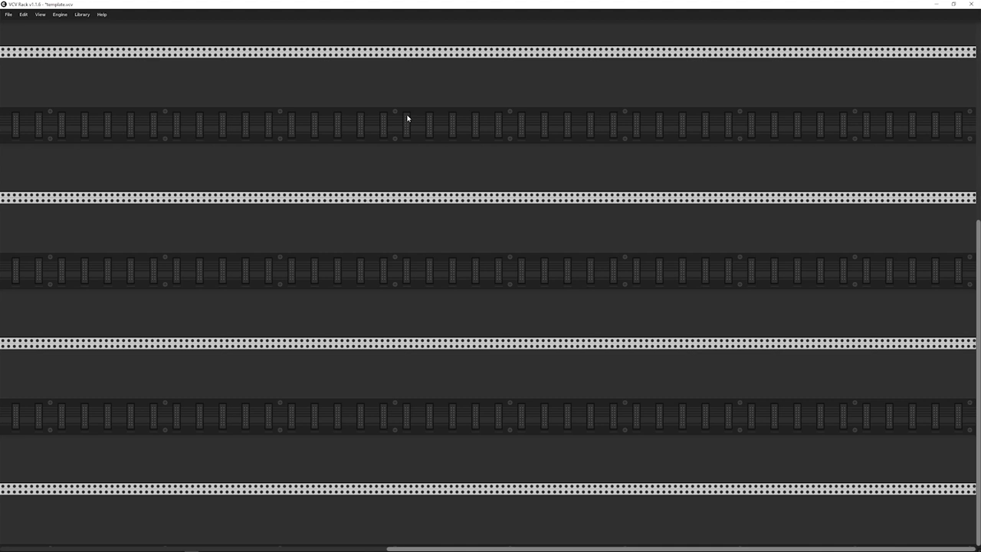
scroll(405, 232, up, 1)
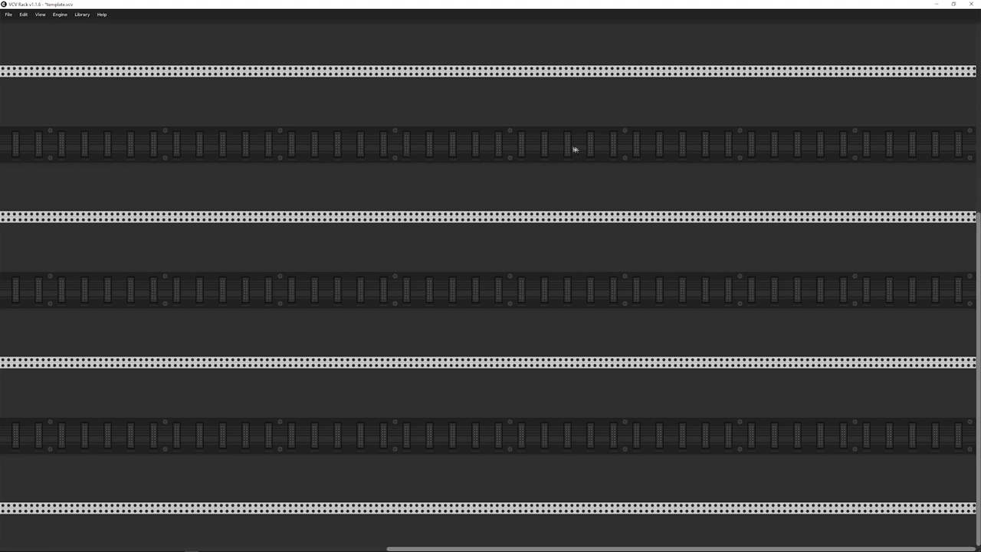
scroll(449, 233, up, 5)
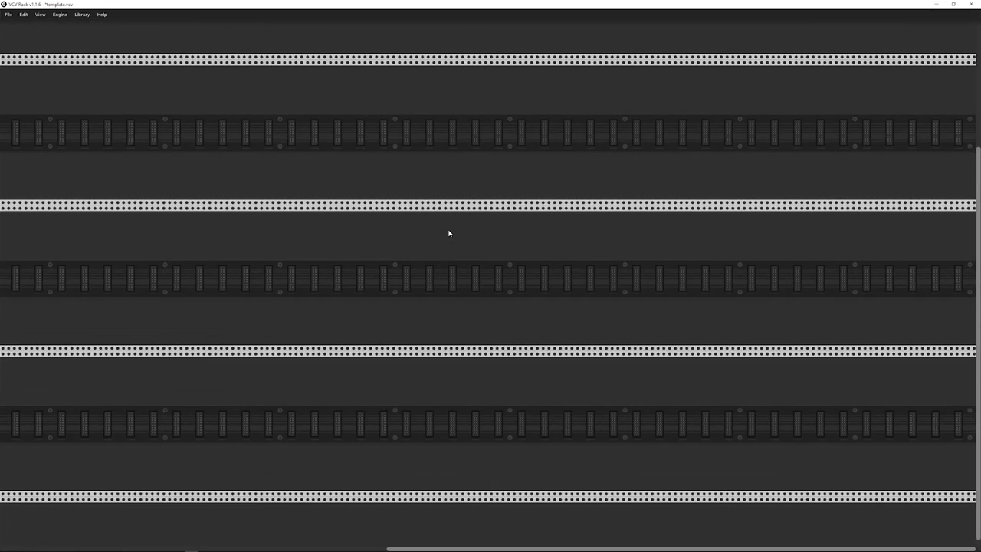
scroll(449, 225, down, 3)
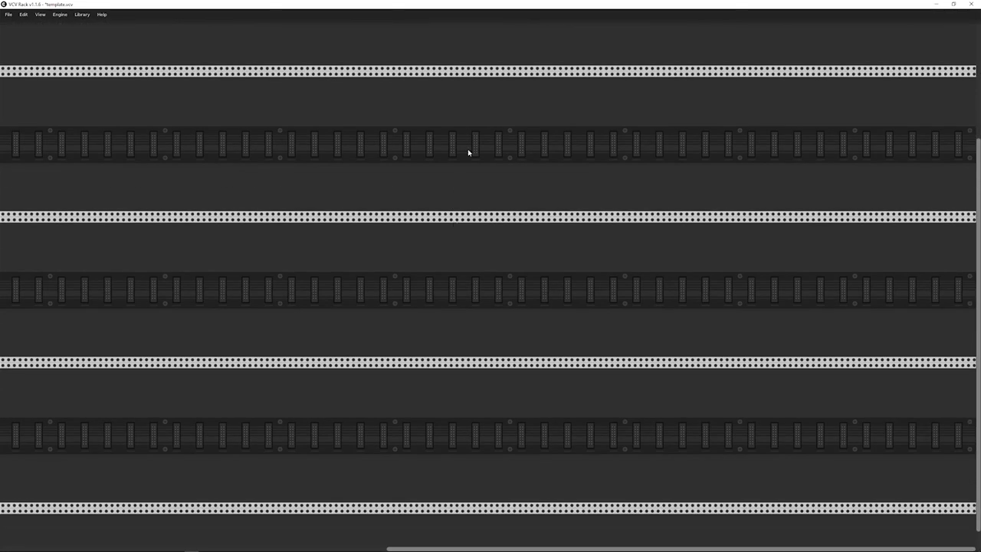
Place a VCO-1 oscillator from the VCV brand list in the Module Browser.
right_click(406, 124)
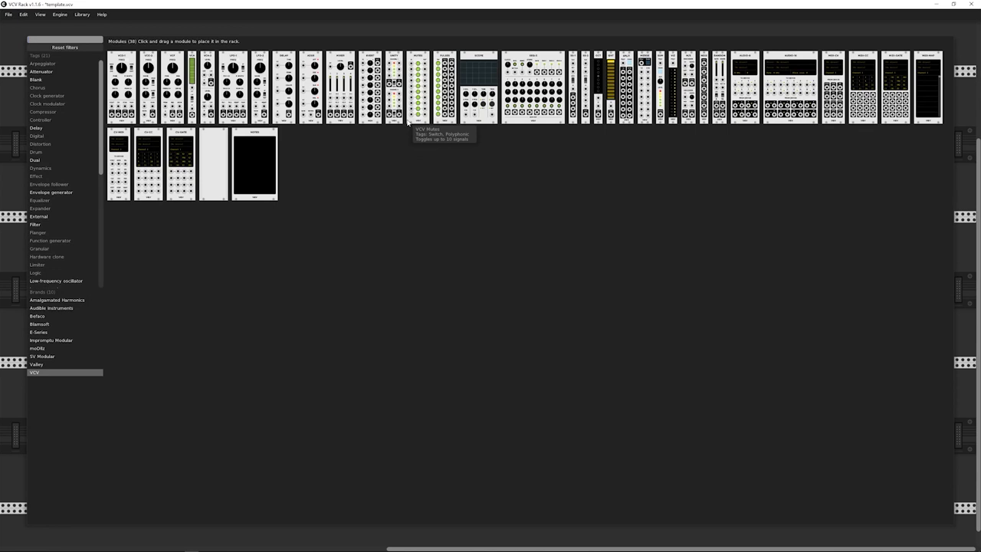
click(35, 373)
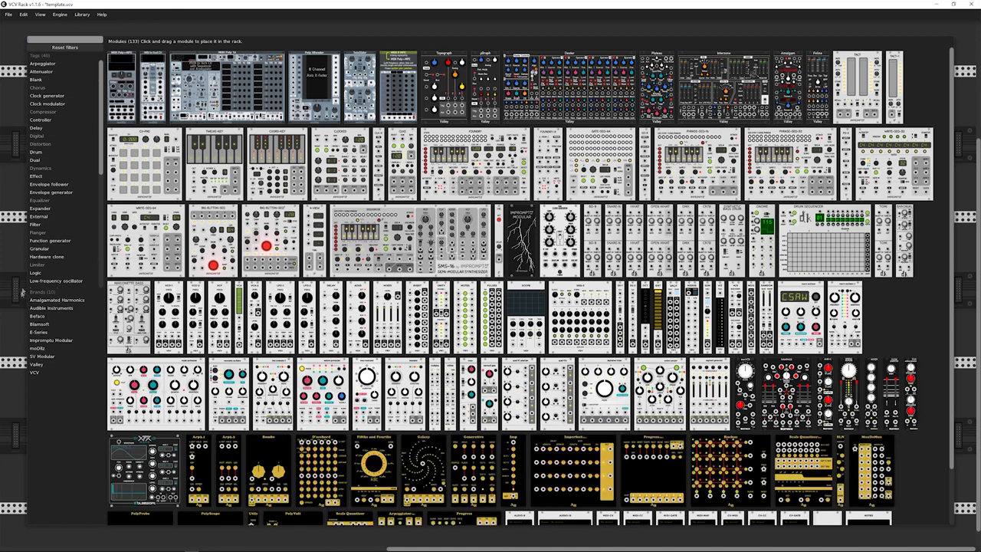
click(38, 372)
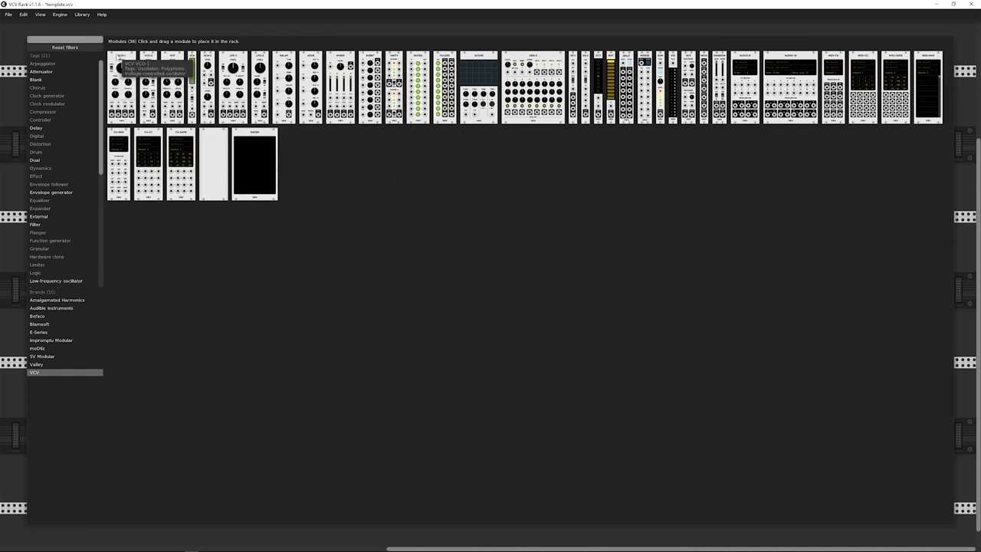
click(121, 65)
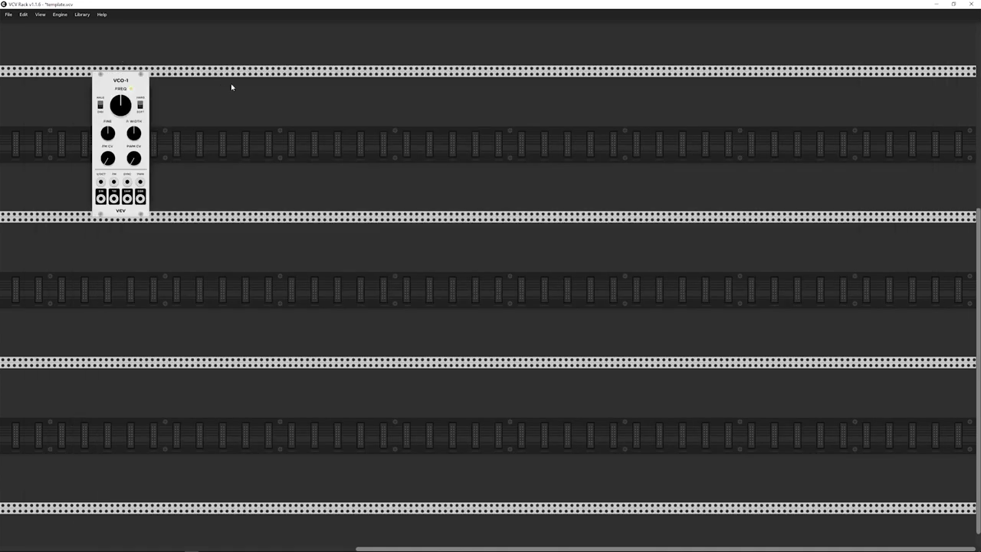
Position VCO-1 in the row and drag a Scope module in from the Module Browser.
drag(126, 85, 360, 85)
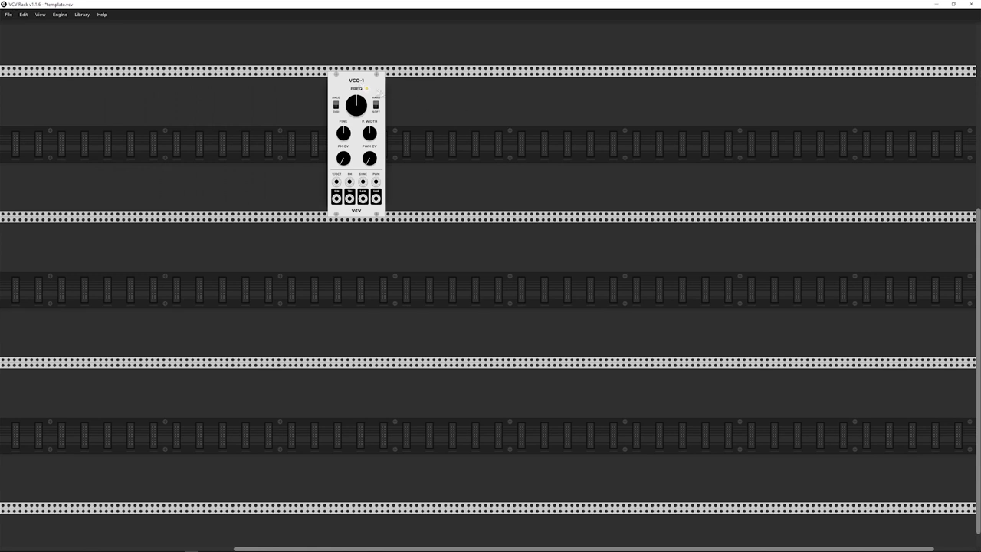
drag(365, 88, 278, 85)
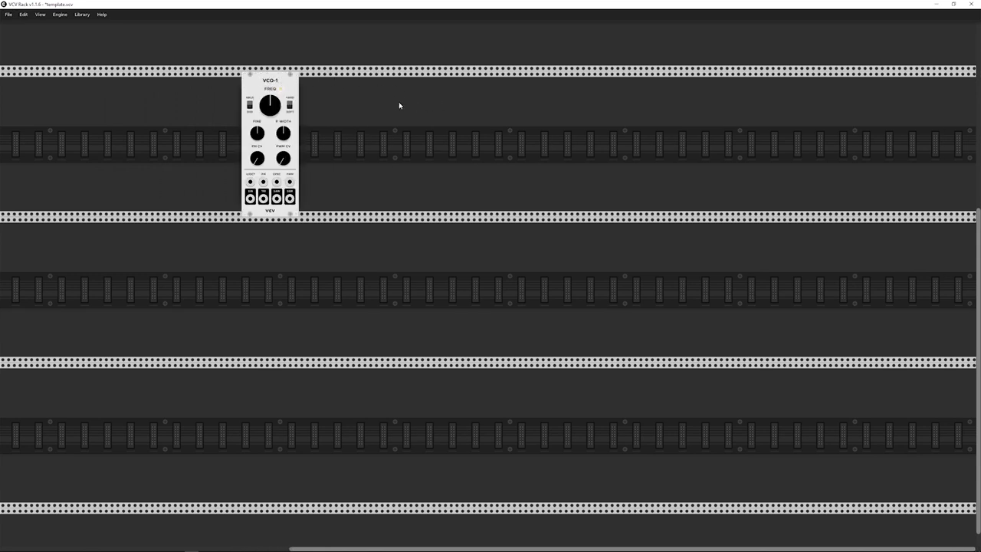
right_click(448, 105)
drag(478, 92, 383, 79)
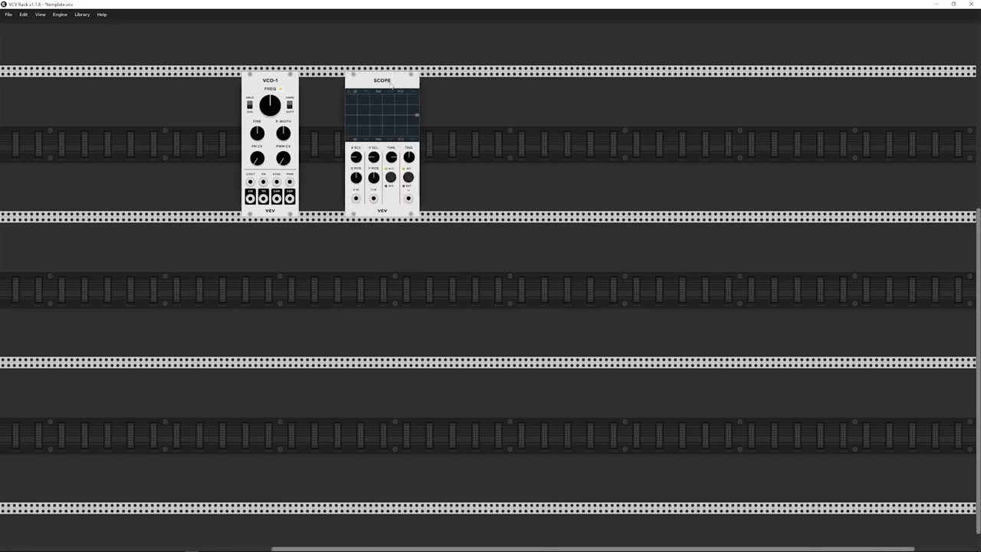
Shift the Scope right to leave a small gap beside VCO-1, then zoom the view.
drag(391, 87, 437, 86)
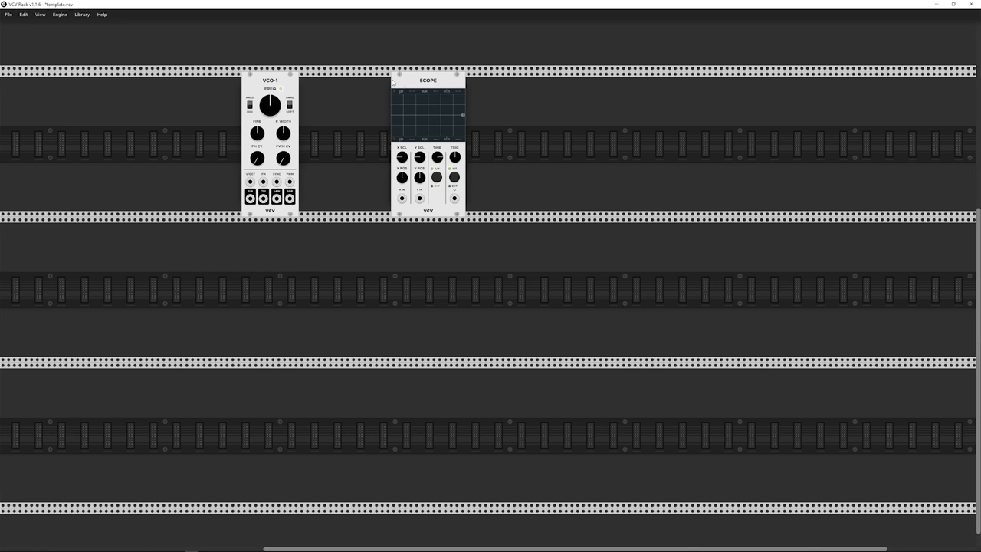
drag(433, 79, 370, 79)
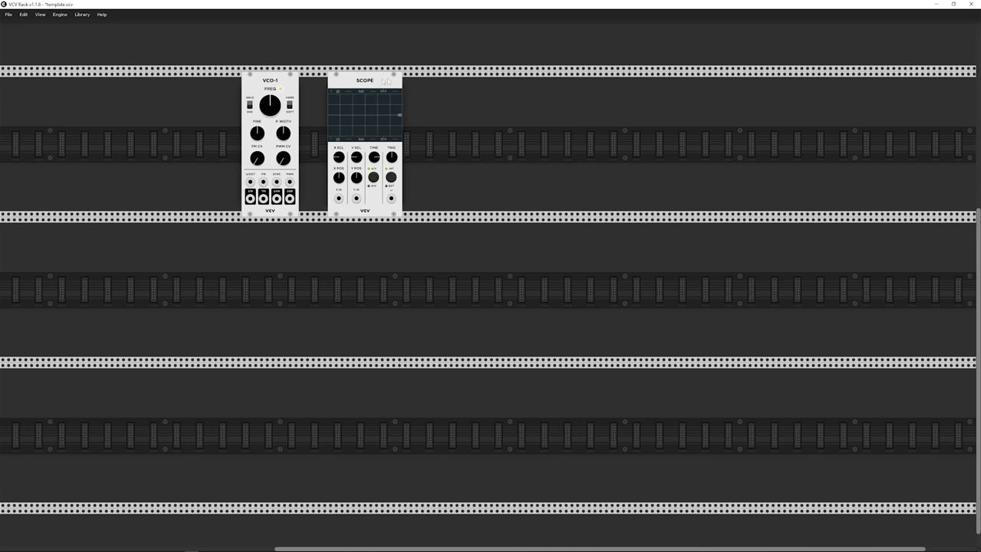
drag(385, 80, 437, 80)
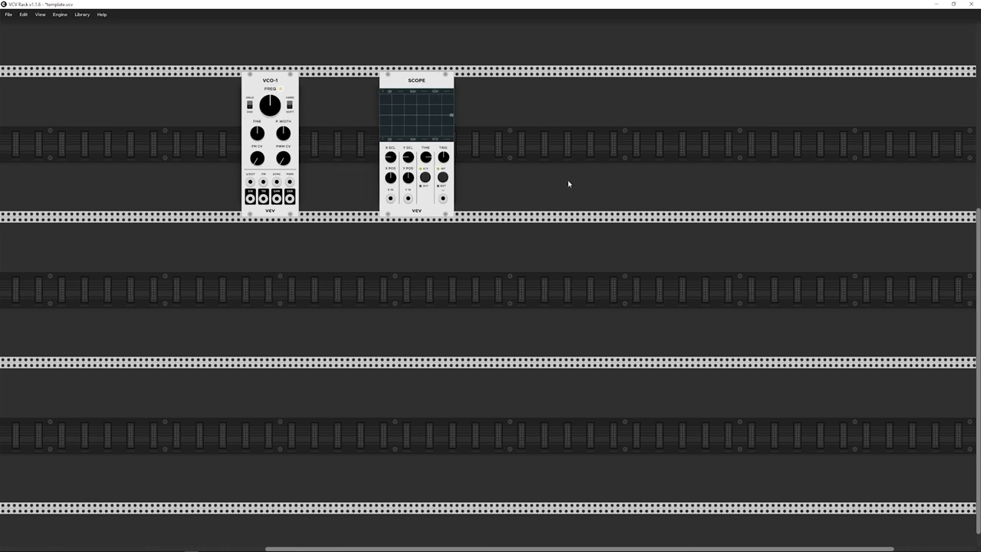
scroll(568, 184, up, 3)
scroll(567, 184, down, 3)
scroll(562, 191, up, 2)
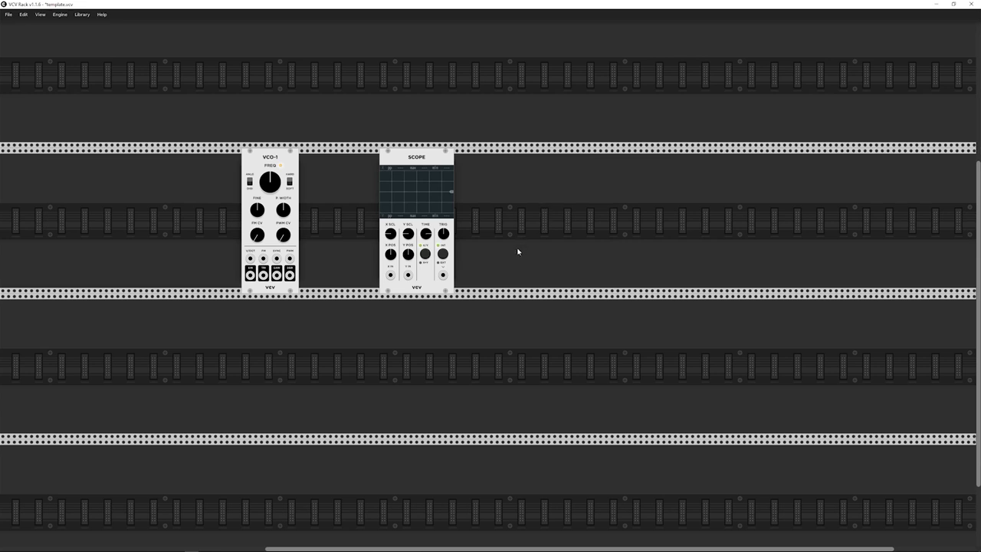
scroll(518, 250, up, 3)
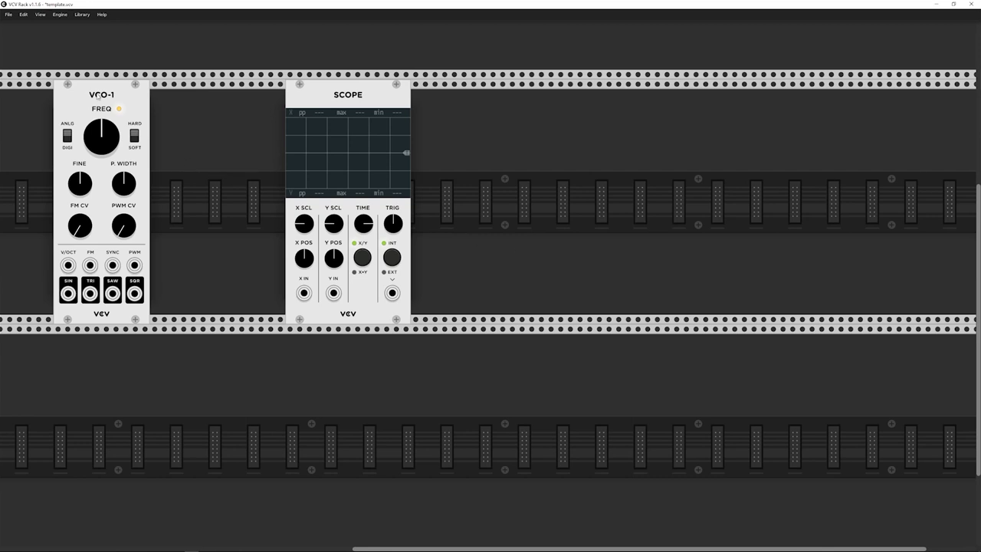
Put VCO-1 left of the Scope and cable its SIN output to Scope X IN.
drag(98, 98, 501, 184)
drag(481, 137, 272, 111)
drag(532, 105, 445, 103)
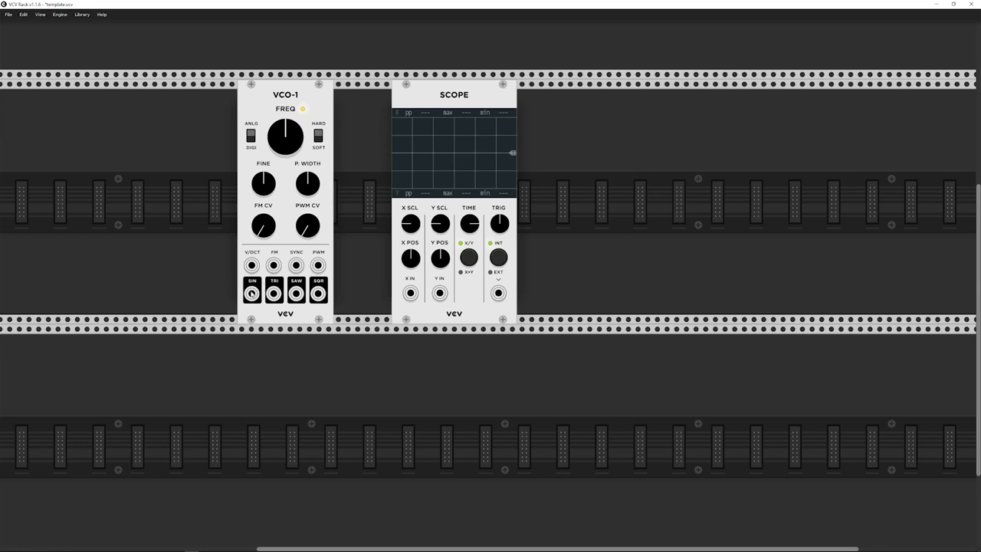
drag(251, 293, 414, 296)
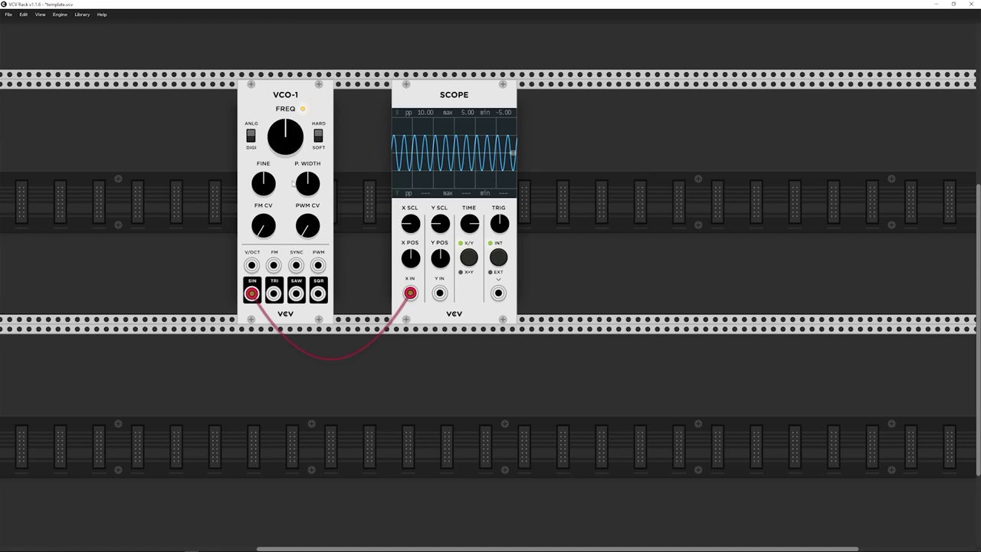
Redo the SIN-to-X IN cable, move the Scope closer to VCO-1, and open the module browser.
mouse_move(449, 102)
mouse_down()
mouse_move(431, 280)
mouse_move(479, 265)
mouse_move(557, 126)
mouse_move(435, 126)
mouse_move(549, 138)
mouse_move(371, 112)
mouse_move(459, 112)
mouse_up()
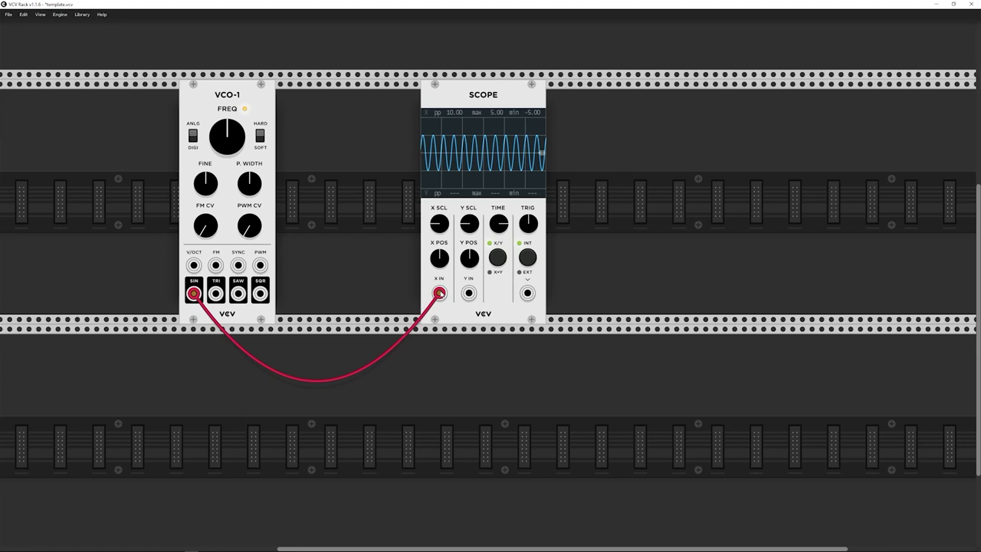
right_click(439, 293)
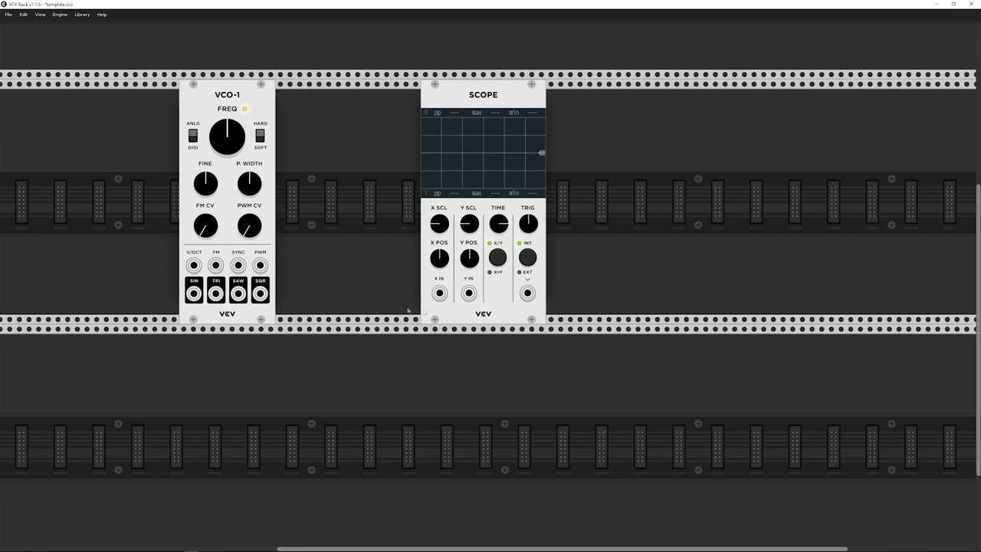
mouse_move(193, 294)
mouse_down()
mouse_move(213, 327)
mouse_move(439, 293)
mouse_up()
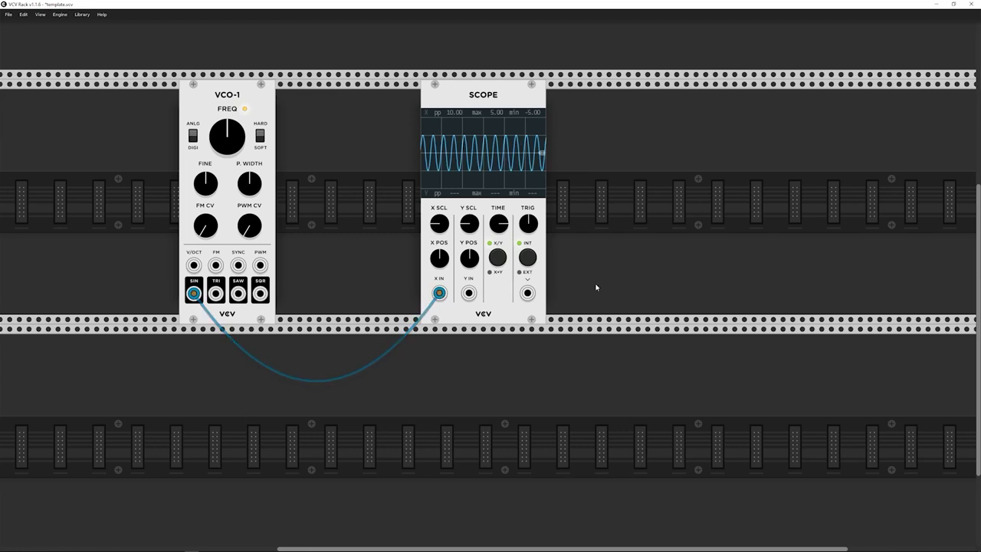
drag(497, 100, 421, 100)
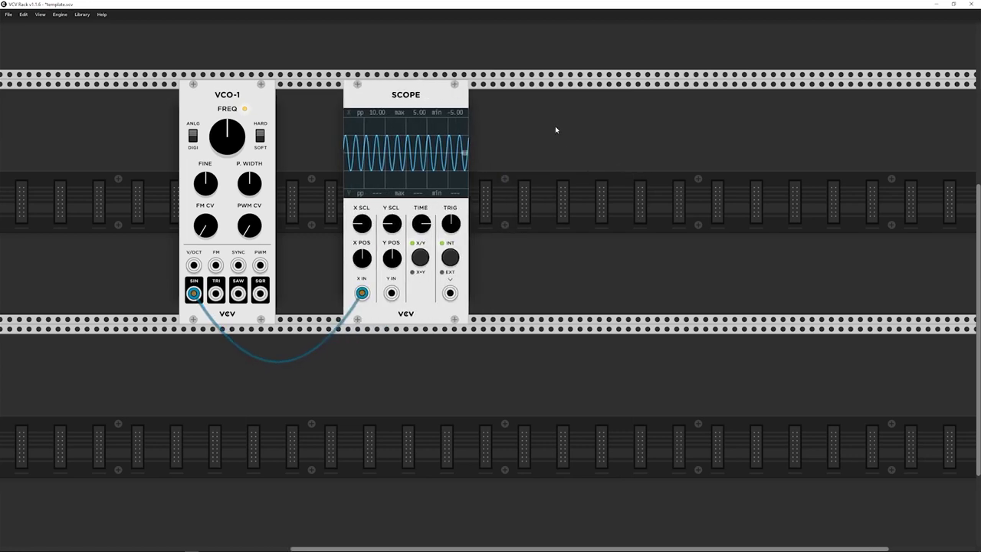
right_click(557, 144)
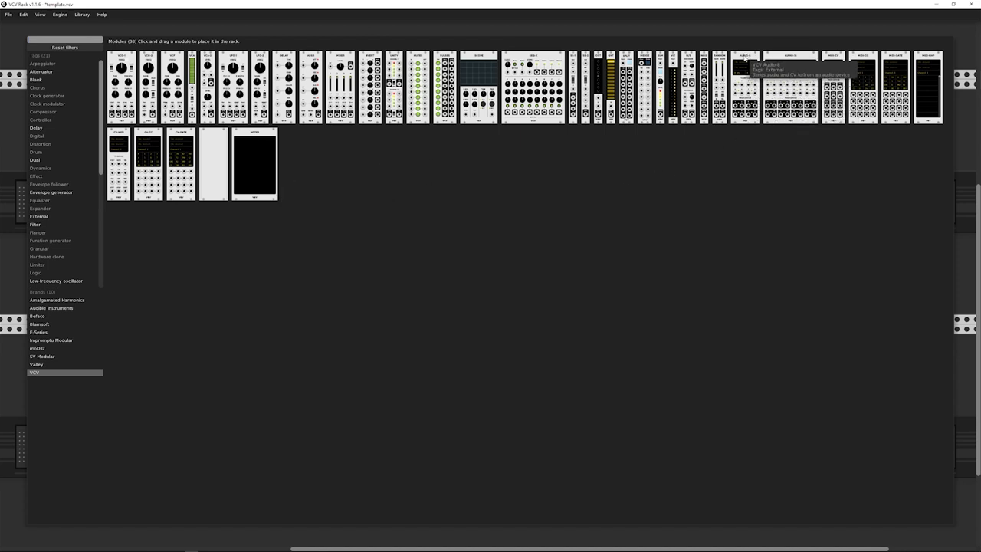
Move Audio-8 beside the Scope and set its driver to DirectSound with Default Device.
key(Escape)
drag(729, 92, 608, 122)
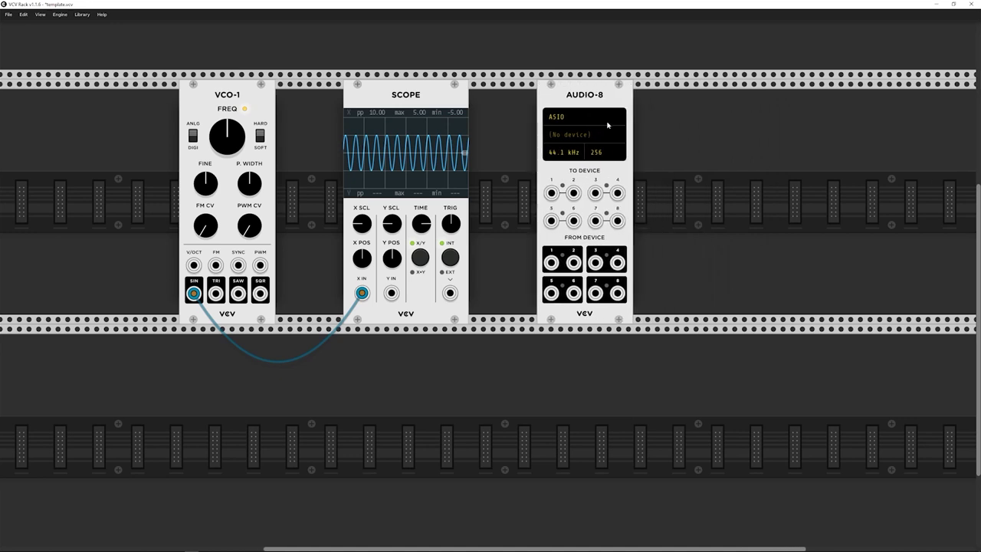
click(563, 117)
click(590, 142)
click(589, 136)
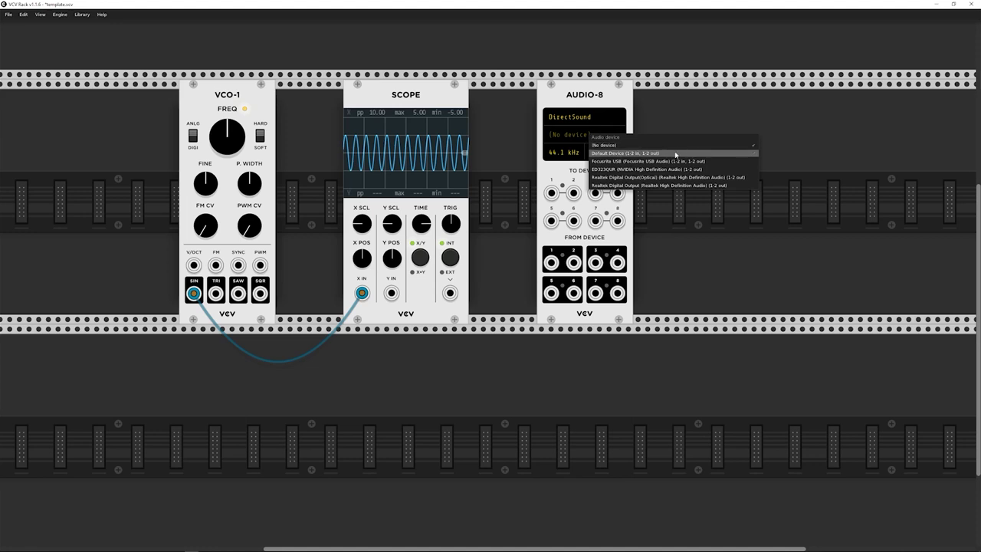
click(674, 153)
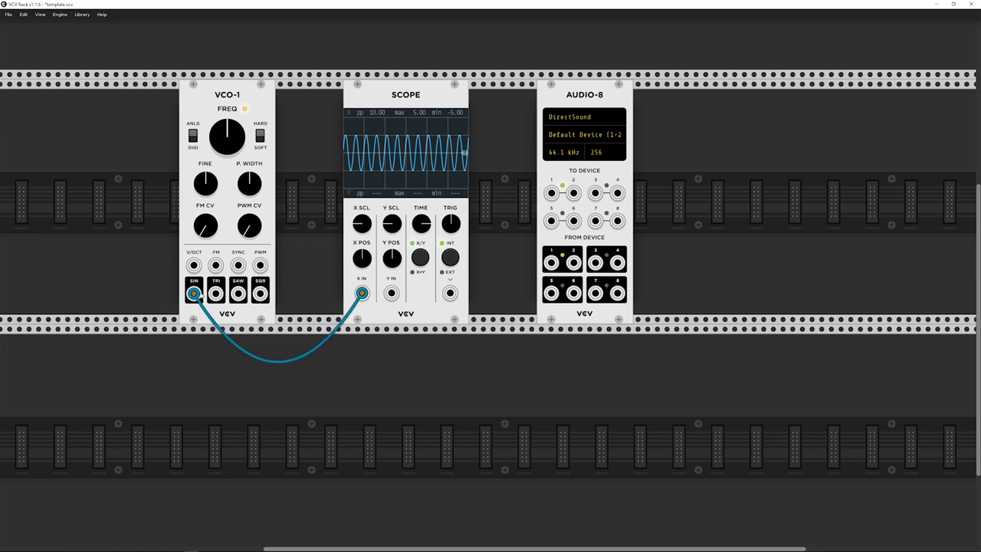
Cable VCO-1 SIN to Audio-8 channels 1 and 2, lower FREQ, then remove the channel 1 cable.
mouse_move(193, 294)
mouse_down()
mouse_move(208, 319)
mouse_move(193, 292)
mouse_move(331, 399)
mouse_move(523, 309)
mouse_move(552, 193)
mouse_up()
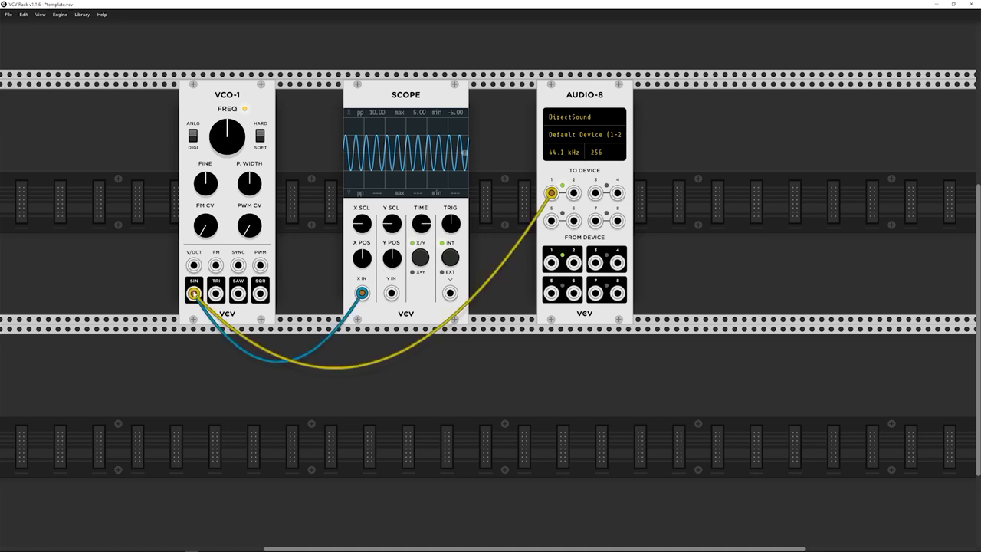
drag(194, 293, 573, 193)
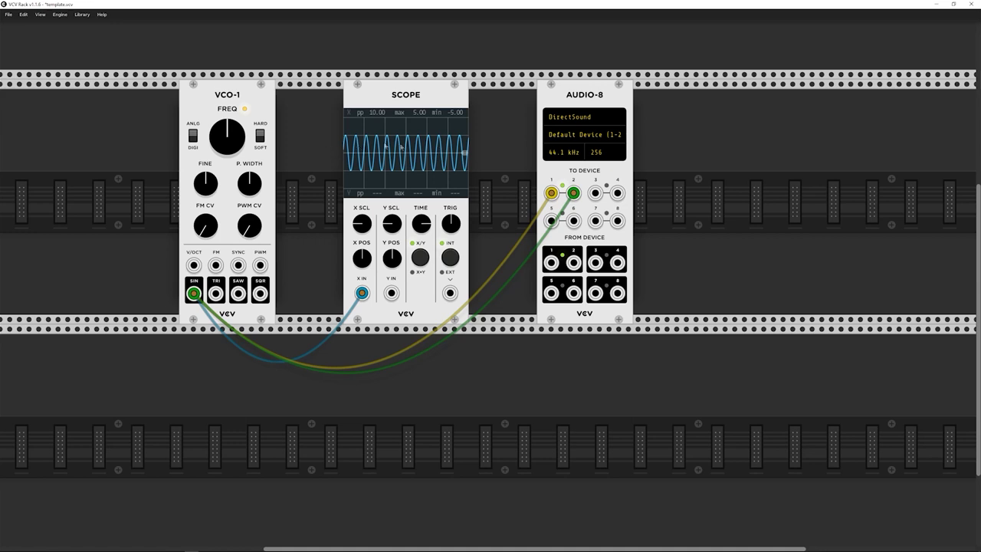
mouse_move(226, 131)
mouse_down()
mouse_move(226, 157)
mouse_move(226, 84)
mouse_move(226, 157)
mouse_move(226, 139)
mouse_up()
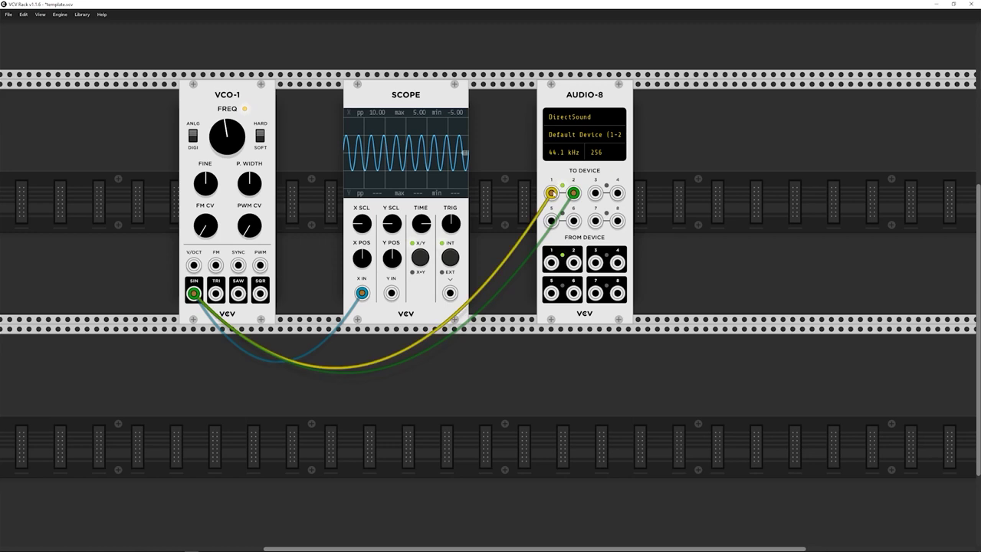
right_click(551, 192)
Remove the Audio-8 channel 2 cable, add a VCA right of VCO-1, and patch SIN into VCA IN.
right_click(573, 193)
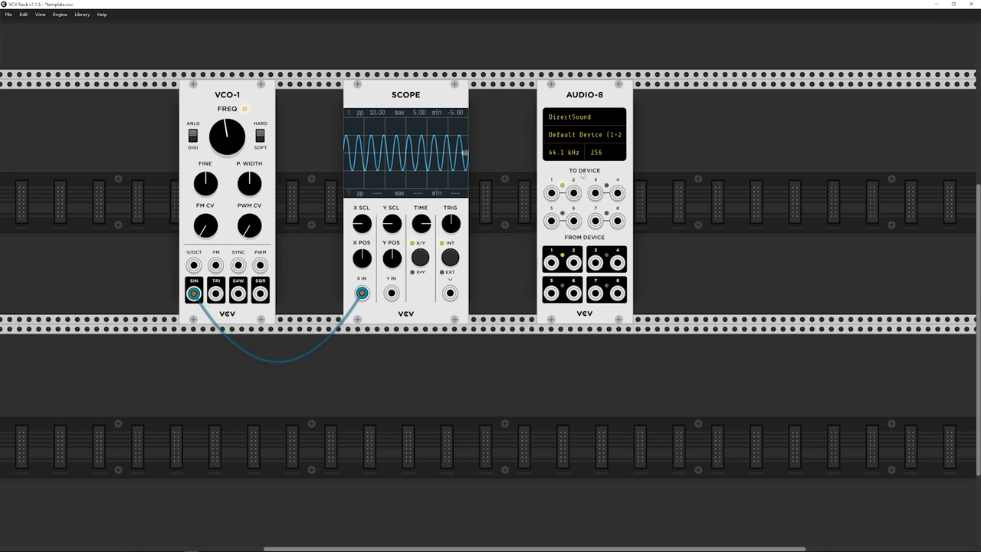
drag(406, 94, 463, 100)
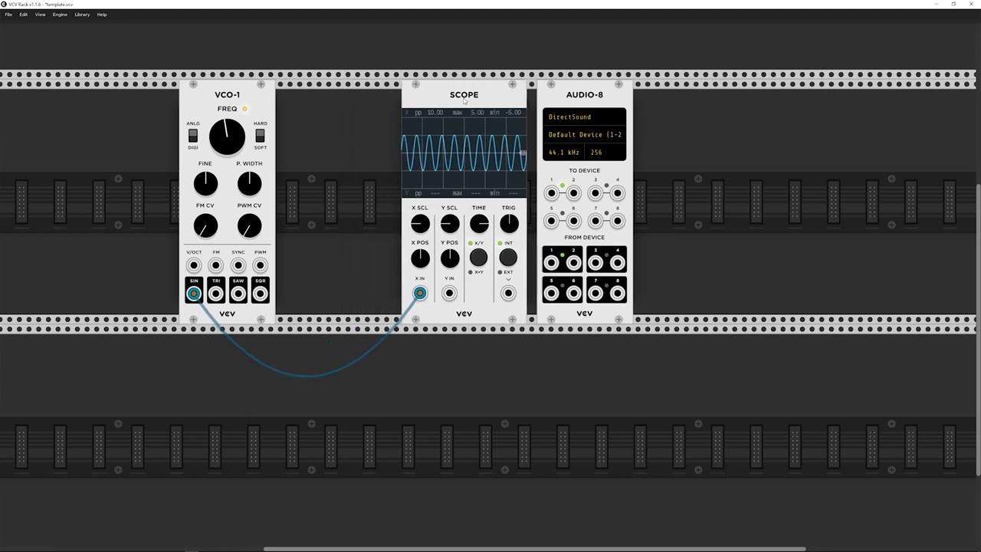
right_click(334, 131)
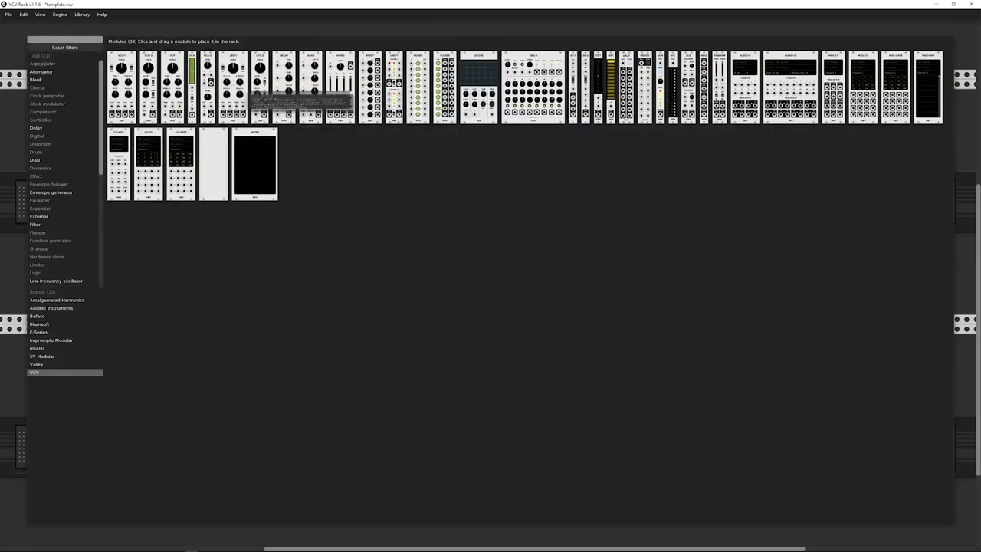
click(193, 63)
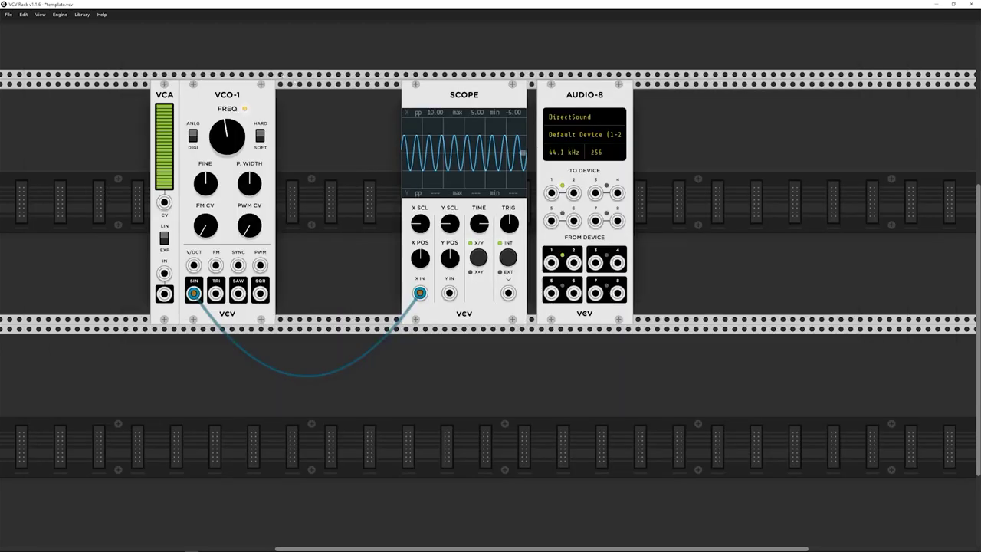
drag(247, 96, 343, 104)
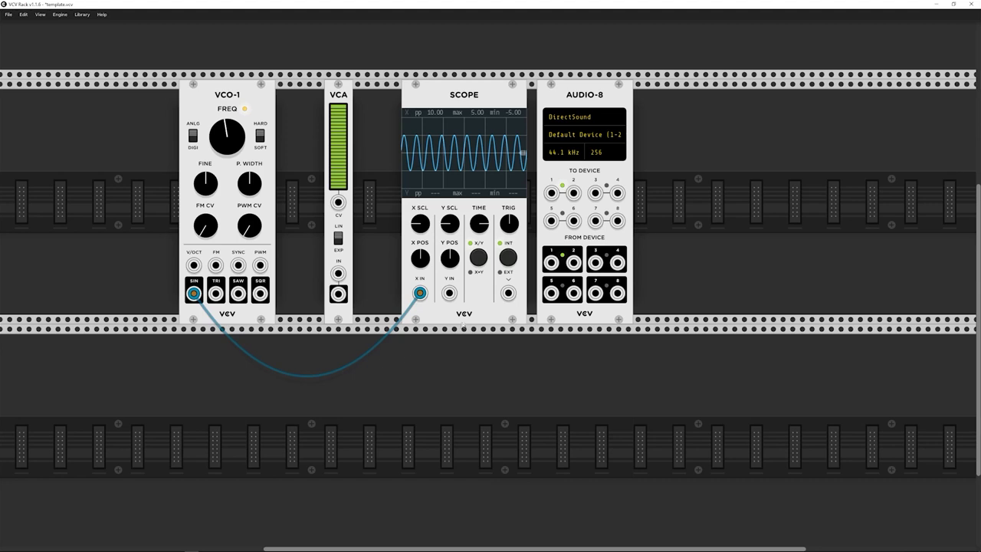
mouse_move(420, 293)
mouse_down()
mouse_move(338, 284)
mouse_move(419, 293)
mouse_up()
drag(194, 292, 338, 273)
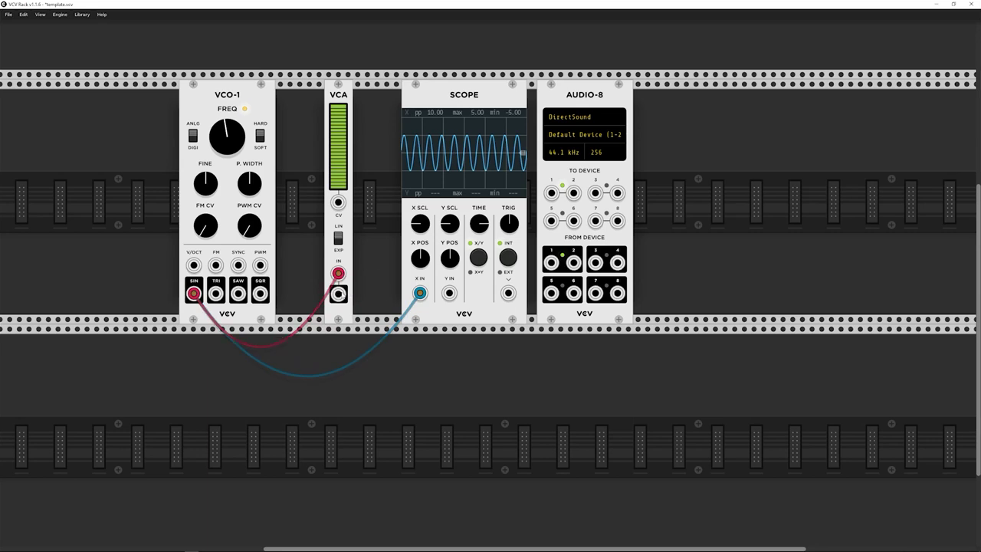
Route VCA OUT to Audio-8 channels 1 and 2 and Scope X IN, then lower FREQ and VCA level.
drag(338, 293, 551, 193)
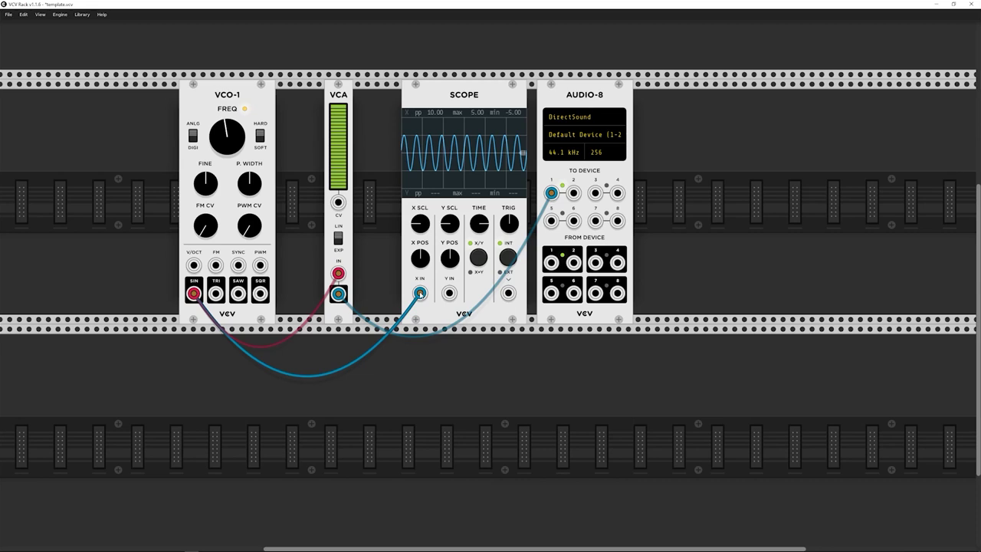
drag(420, 294, 421, 301)
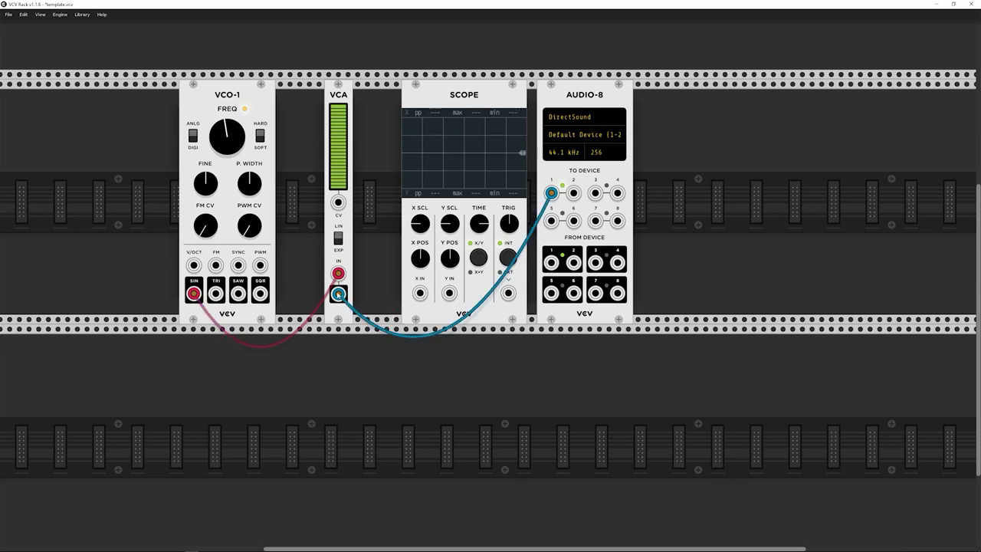
drag(338, 294, 573, 192)
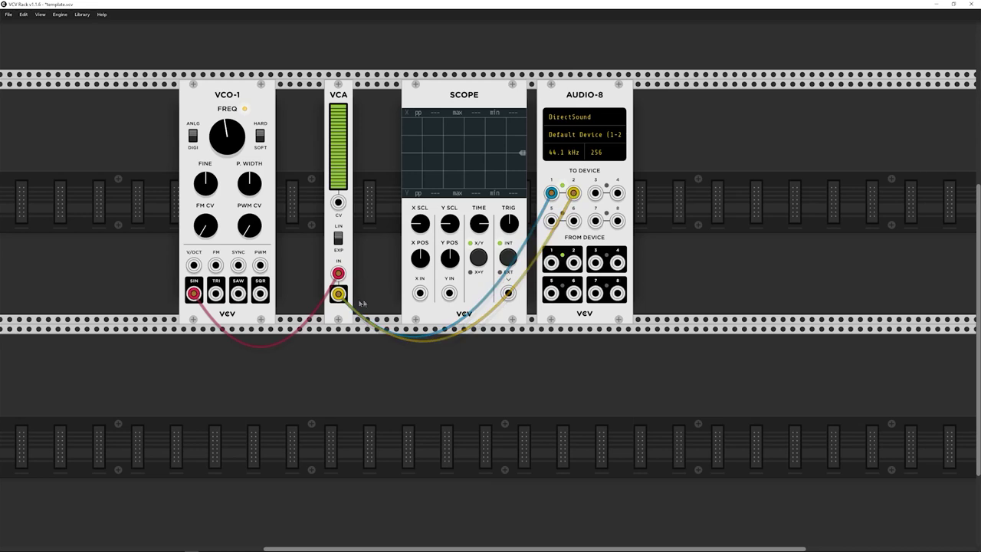
drag(337, 294, 420, 294)
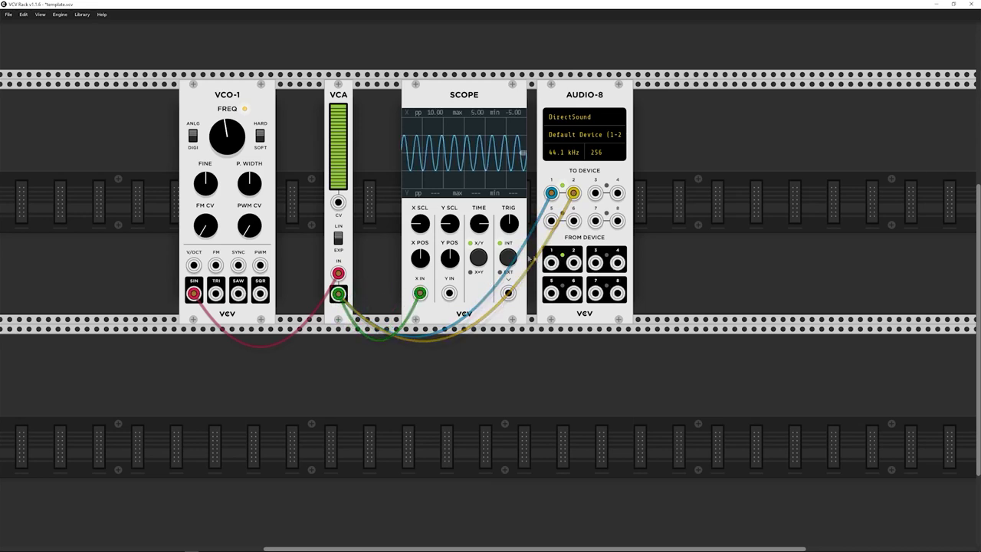
mouse_move(230, 127)
mouse_down()
mouse_move(230, 149)
mouse_move(227, 122)
mouse_up()
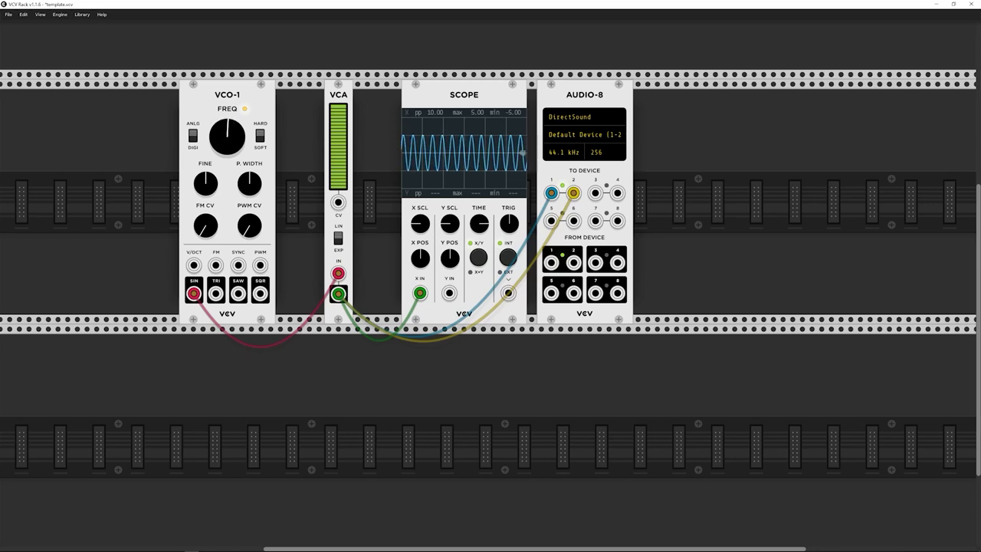
drag(339, 112, 338, 133)
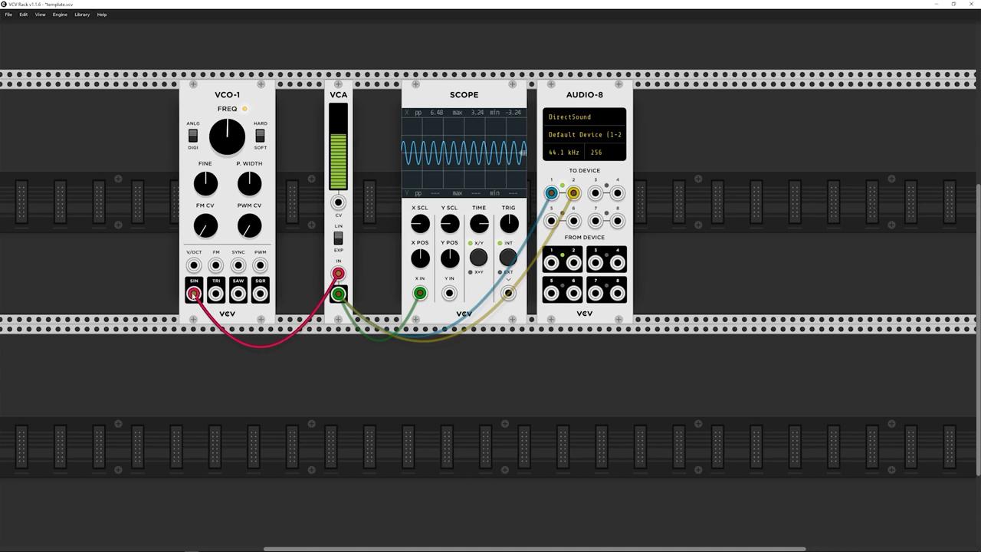
Raise the VCA level and move the red cable through VCO-1 TRI, SAW and SQR, ending on SIN.
drag(337, 138, 338, 134)
drag(193, 292, 215, 293)
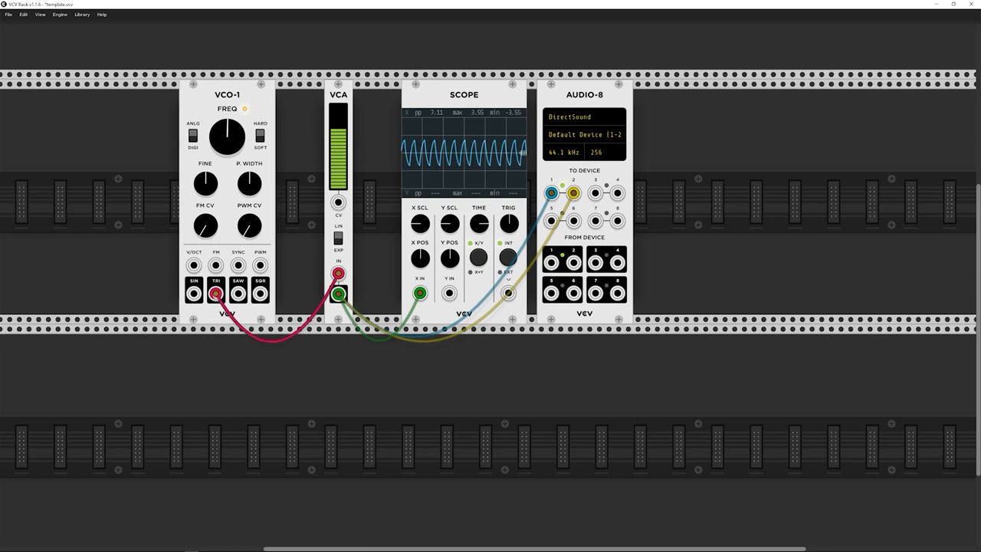
drag(215, 294, 239, 293)
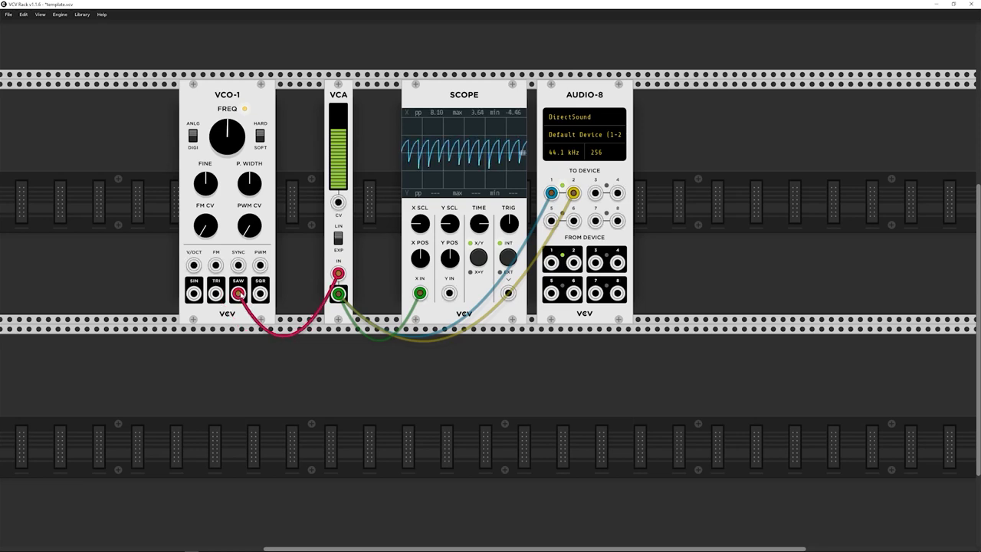
drag(238, 295, 261, 293)
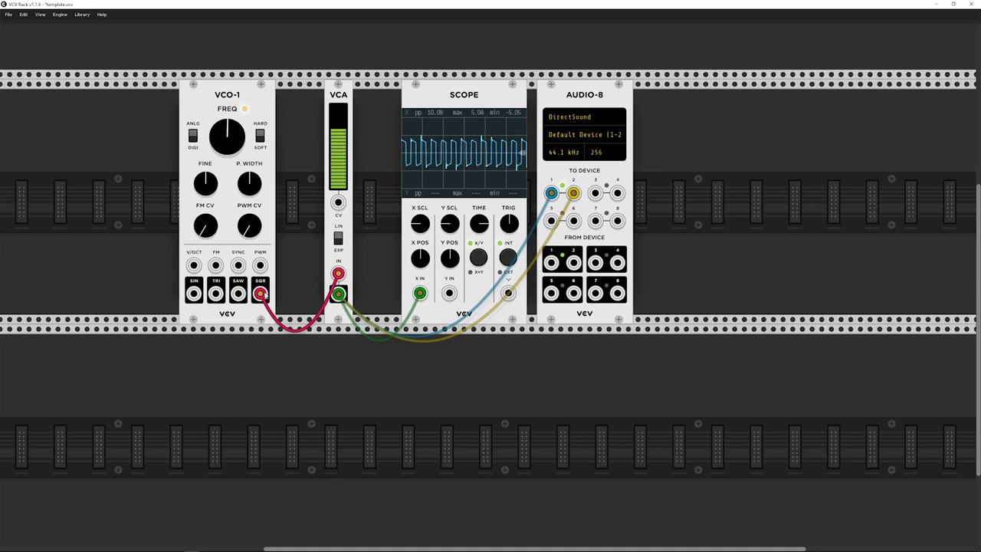
drag(263, 294, 261, 293)
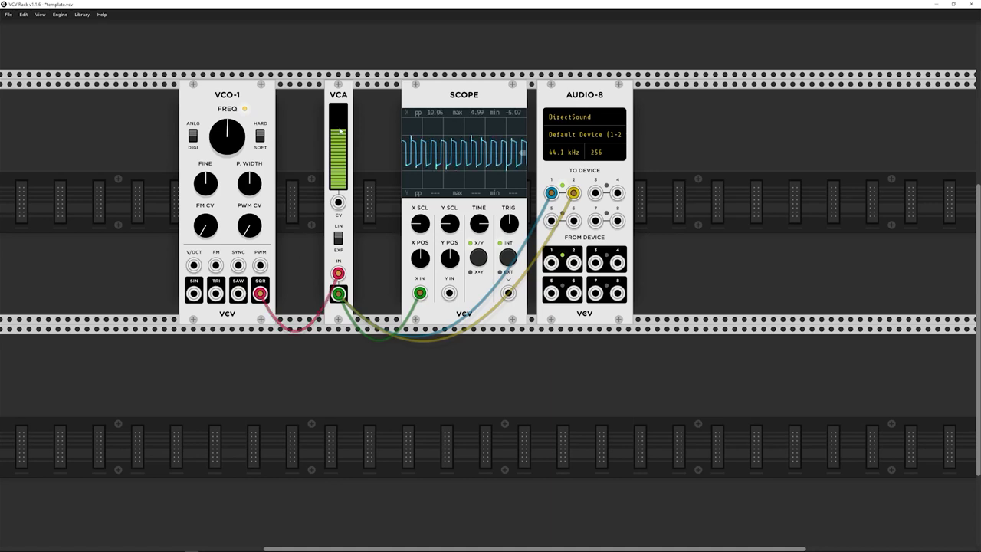
drag(260, 293, 193, 294)
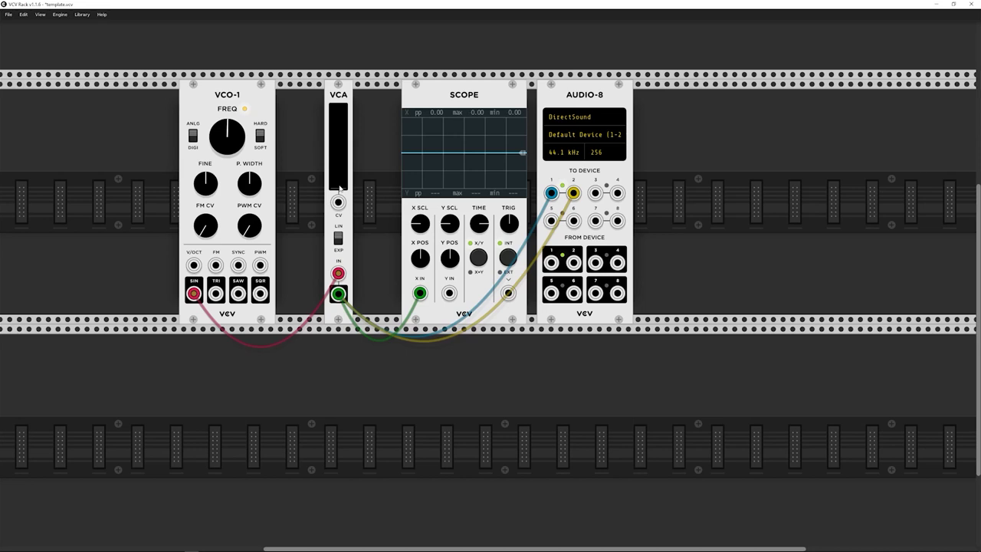
Add a MIDI-CV module from the browser and drag it to the rack's left end.
right_click(86, 140)
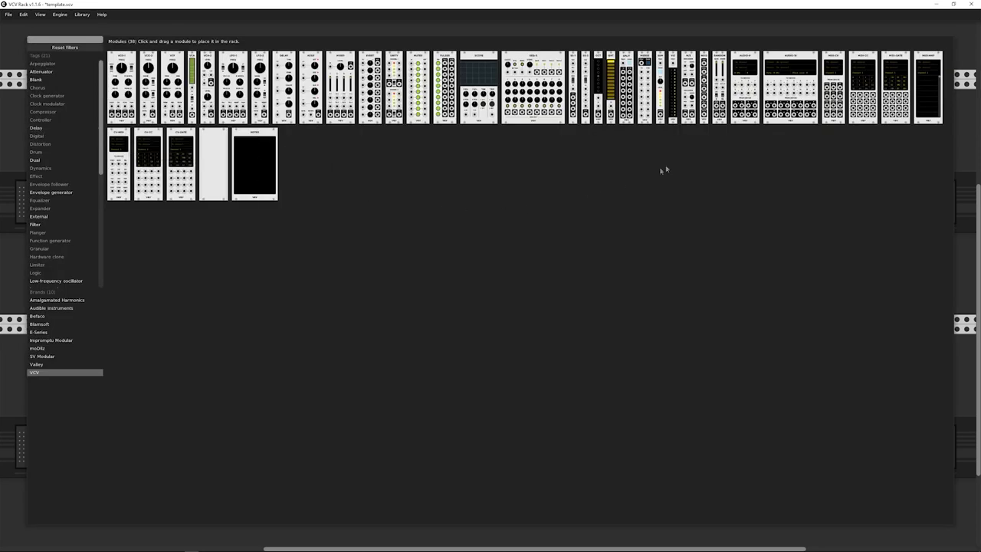
click(835, 61)
drag(816, 110, 81, 110)
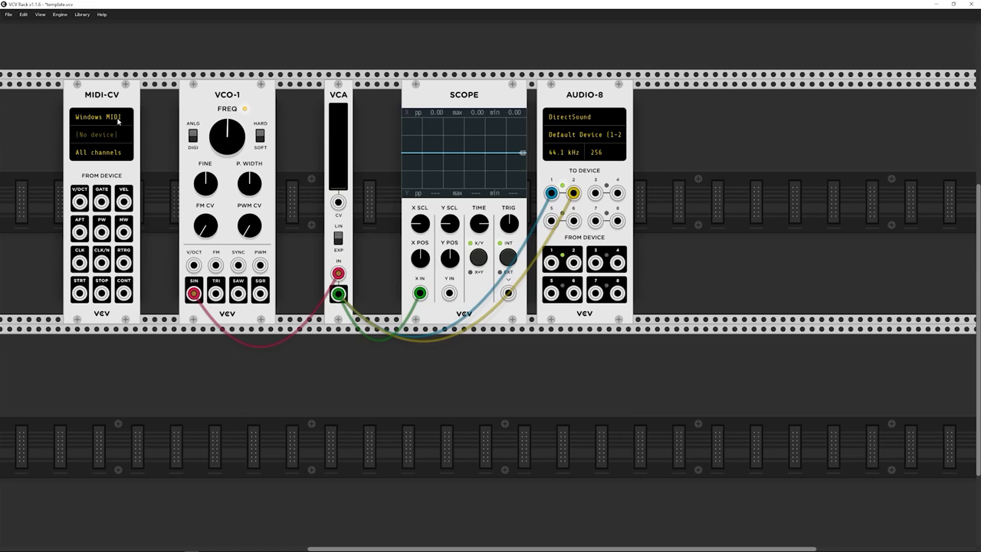
Set MIDI-CV's driver to Computer keyboard and its device to QWERTY keyboard (US).
click(118, 121)
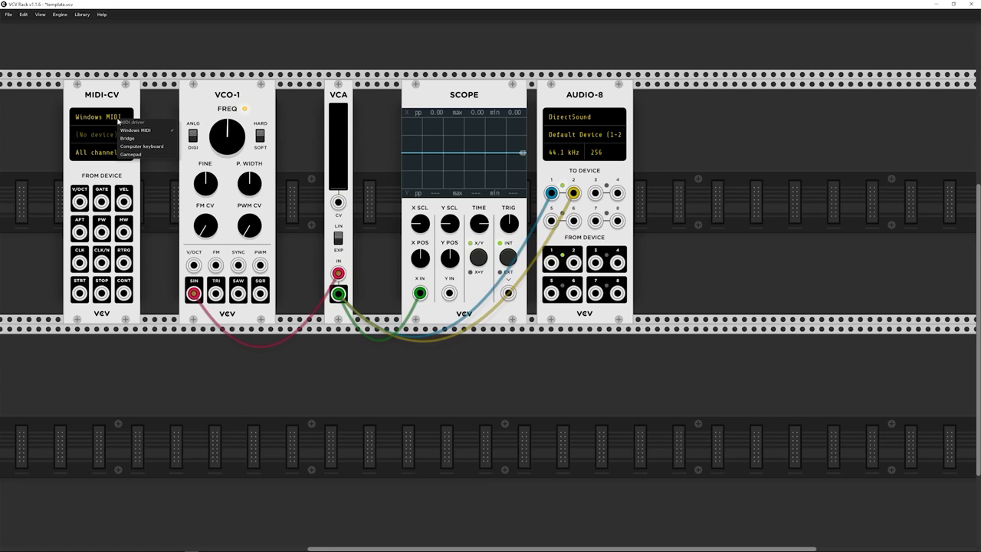
click(160, 146)
click(107, 135)
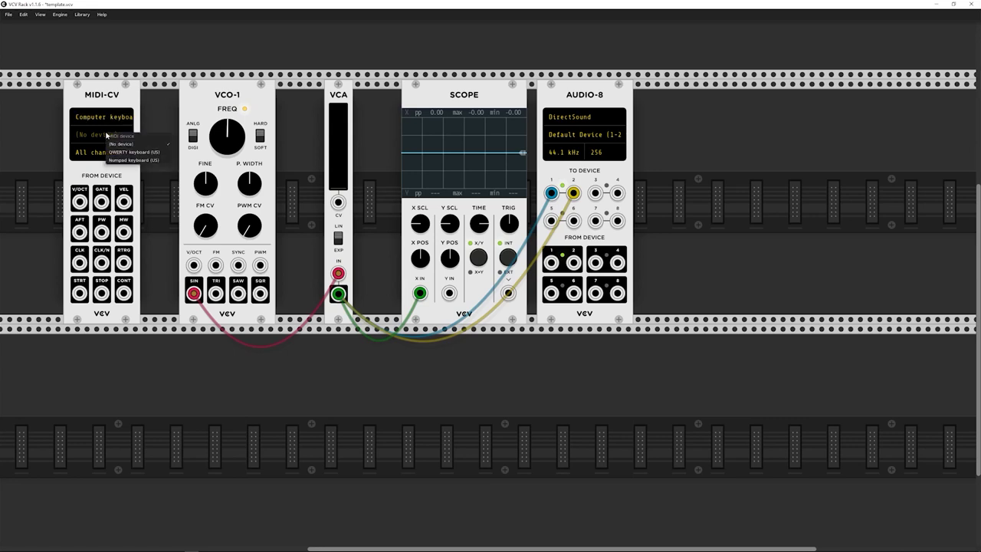
click(154, 152)
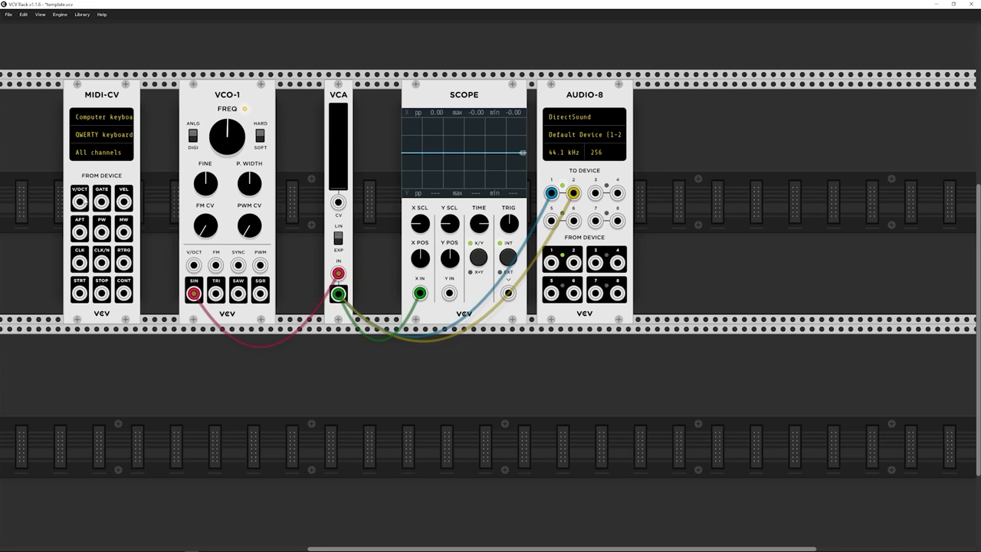
Patch MIDI-CV V/OCT into VCO-1's V/OCT input and raise the VCA level slider.
drag(79, 201, 194, 265)
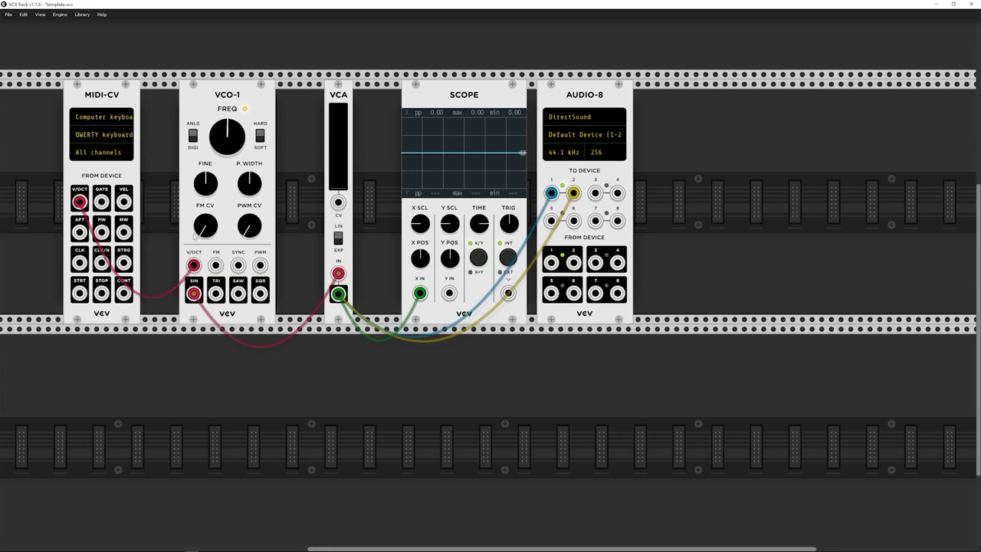
drag(338, 190, 338, 162)
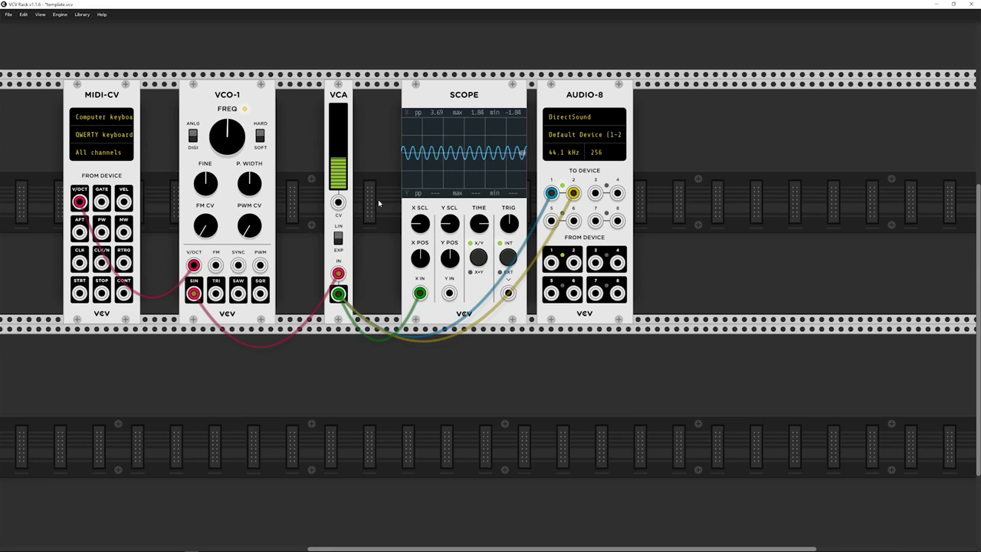
mouse_move(344, 159)
mouse_down()
mouse_move(344, 145)
mouse_move(341, 159)
mouse_up()
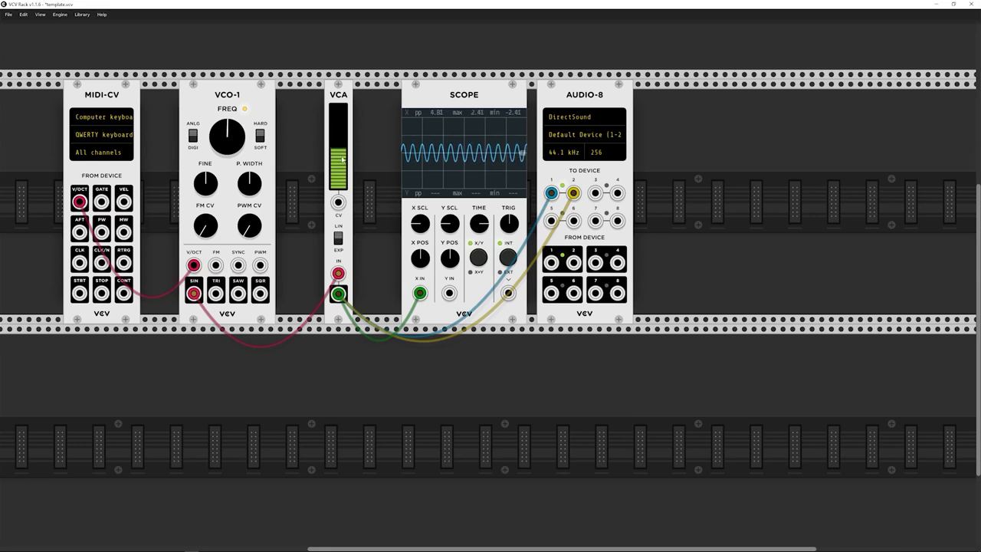
Set MIDI-CV to the Windows MIDI driver with the Arturia KeyStep device, then adjust the VCA level.
click(119, 123)
click(143, 132)
click(108, 139)
click(149, 156)
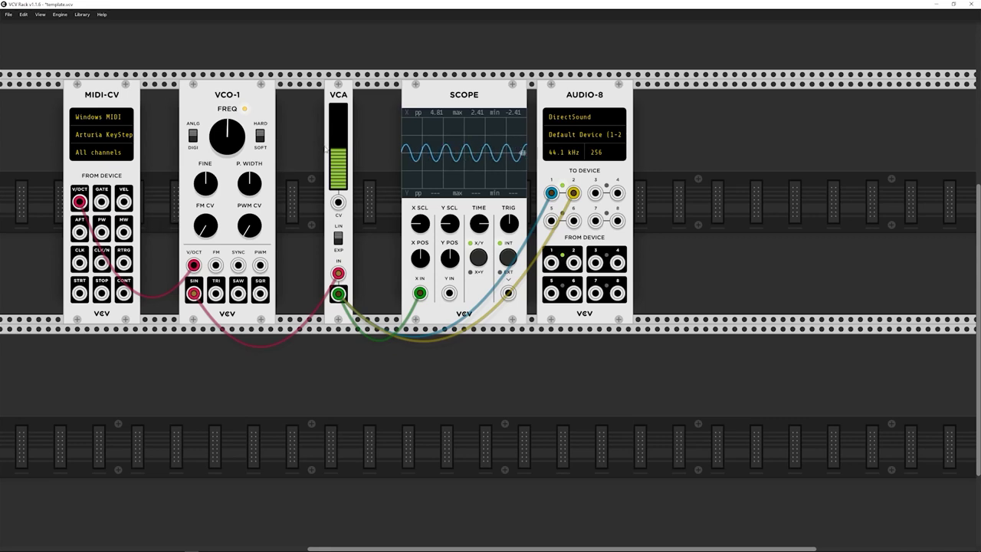
drag(338, 150, 339, 150)
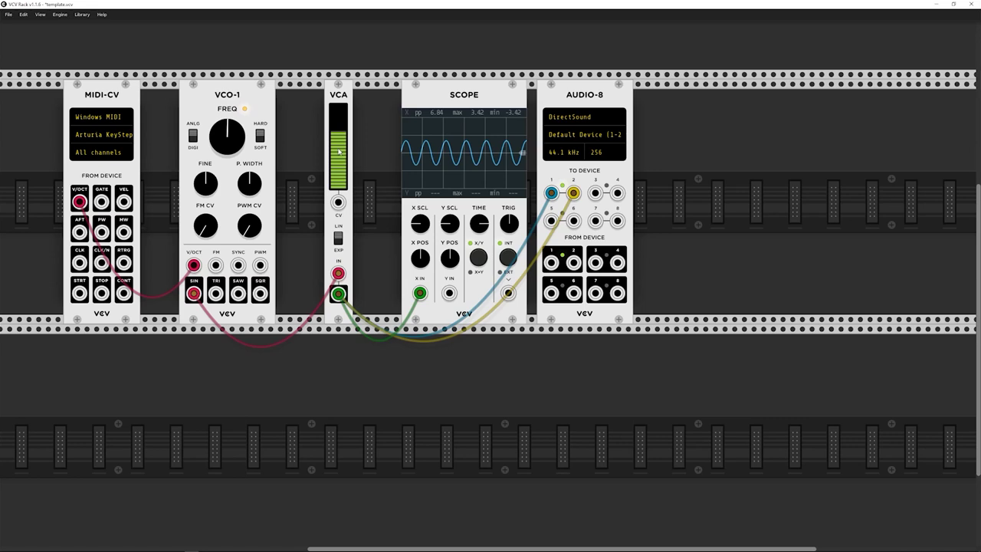
drag(339, 151, 339, 131)
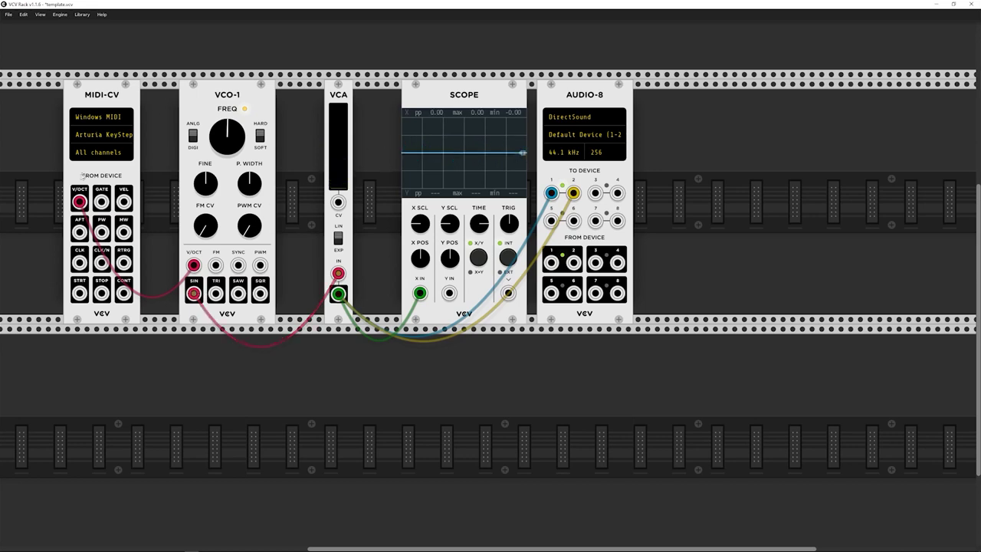
Patch MIDI-CV GATE into the VCA's CV input, dropping the stray Scope Y IN cable, and raise the VCA level.
drag(101, 202, 449, 293)
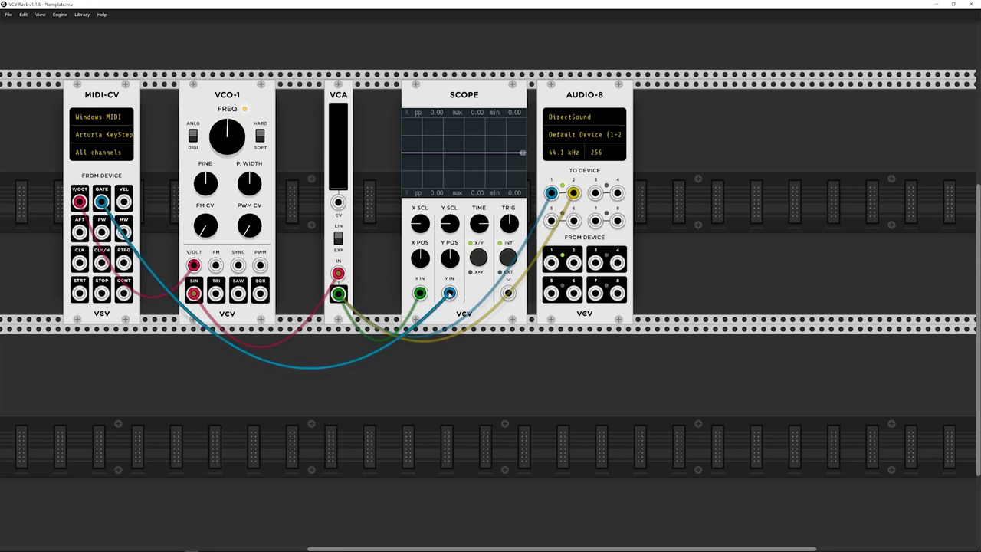
right_click(449, 293)
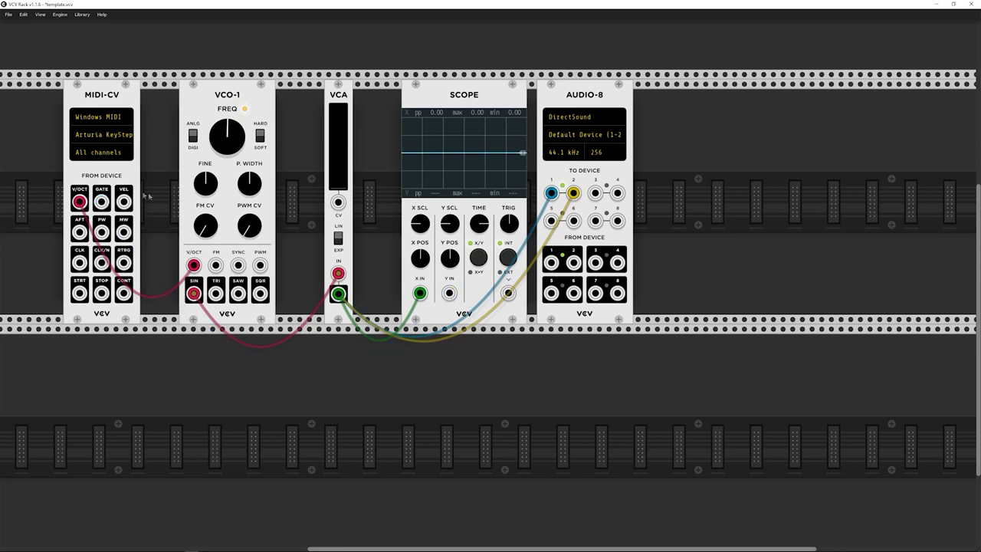
drag(101, 201, 338, 203)
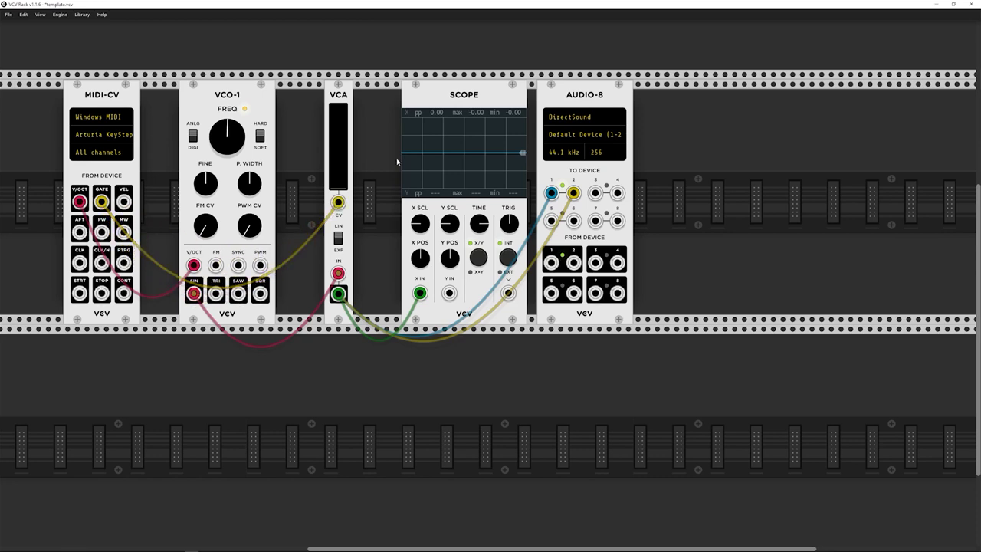
drag(339, 189, 339, 126)
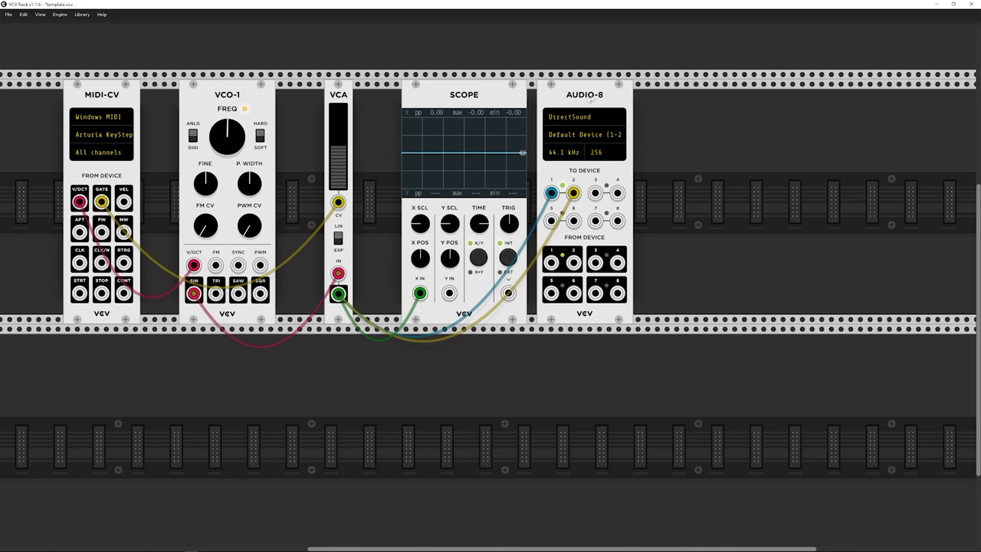
Move AUDIO-8 far right along the rack, then shift SCOPE right beside it.
drag(588, 95, 769, 89)
drag(472, 96, 510, 95)
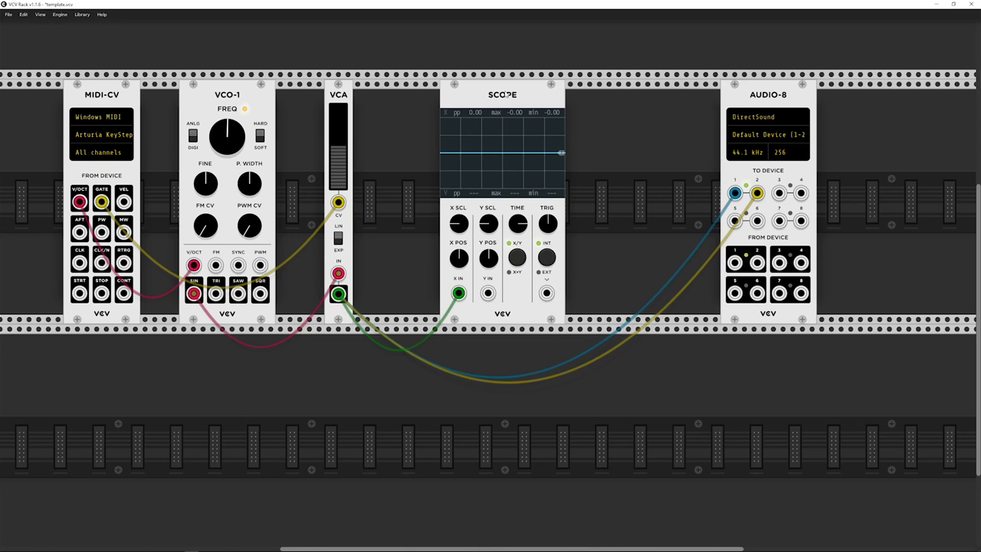
drag(508, 94, 613, 91)
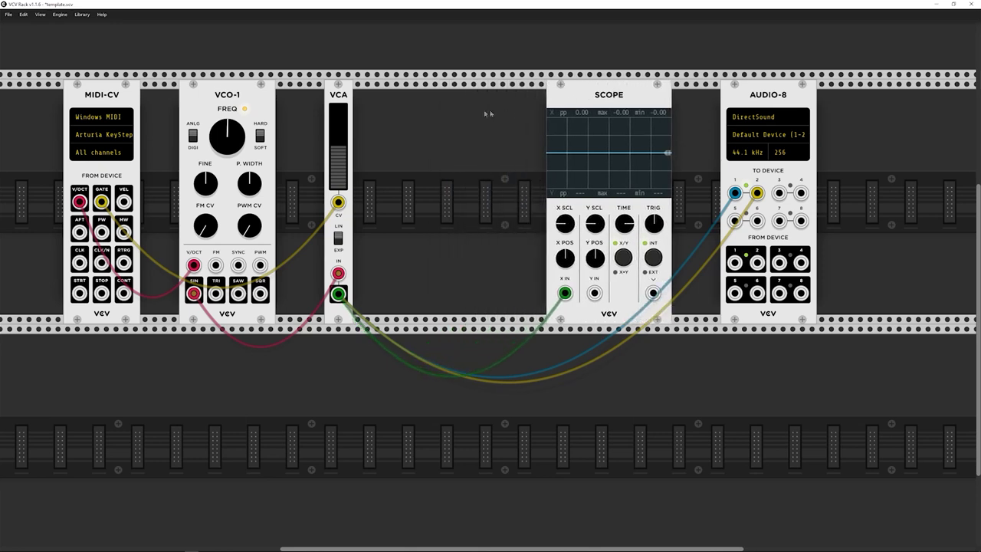
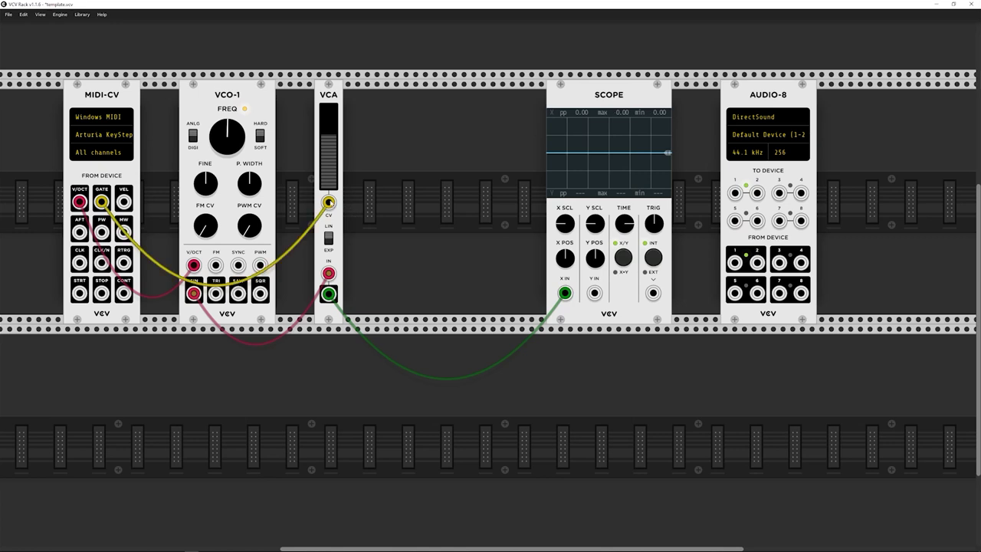
Delete the existing VCA cables and the pitch cable into VCO-1.
right_click(328, 202)
right_click(328, 273)
right_click(328, 294)
right_click(194, 265)
Add an ADSR envelope from the module browser and shift it right of the VCA.
right_click(416, 140)
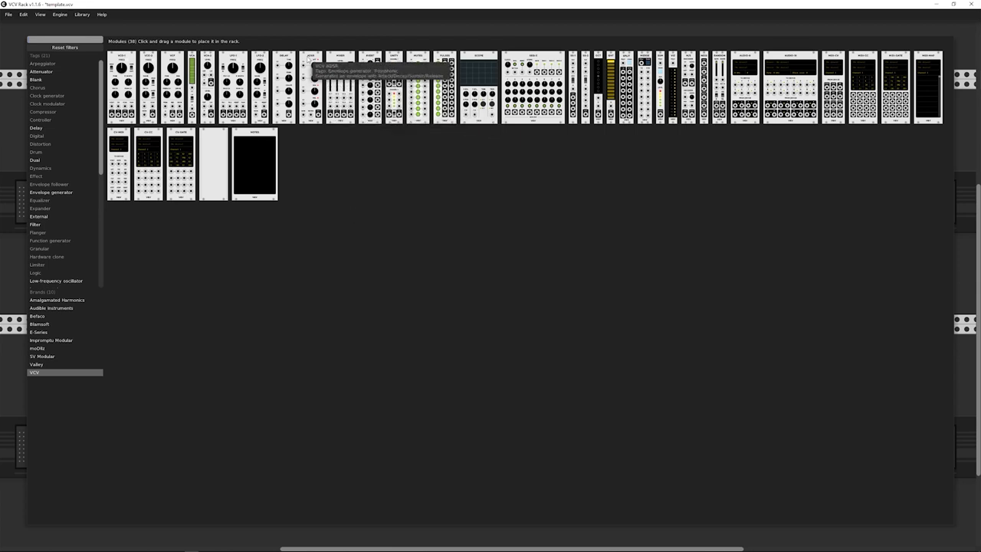
click(309, 60)
drag(381, 92, 419, 93)
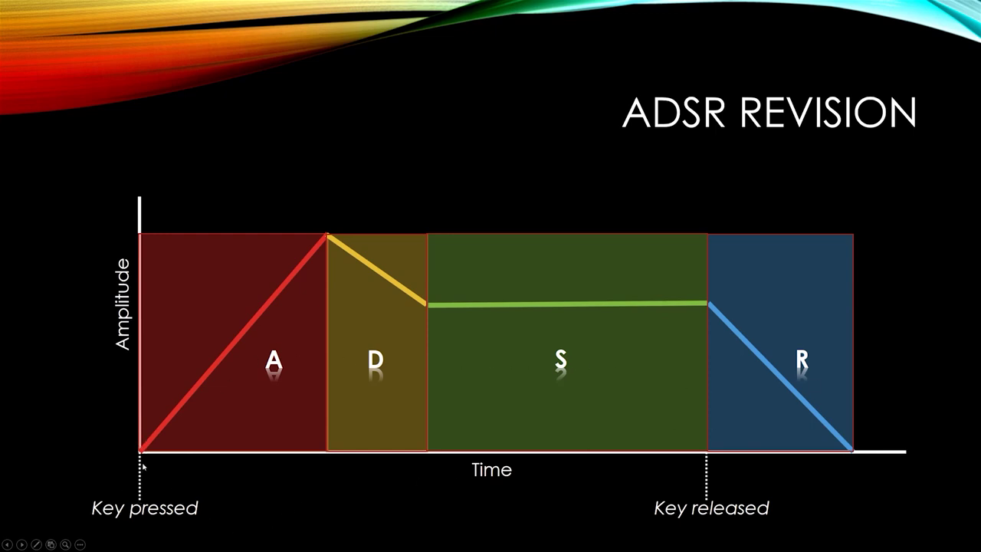
key(alt+Tab)
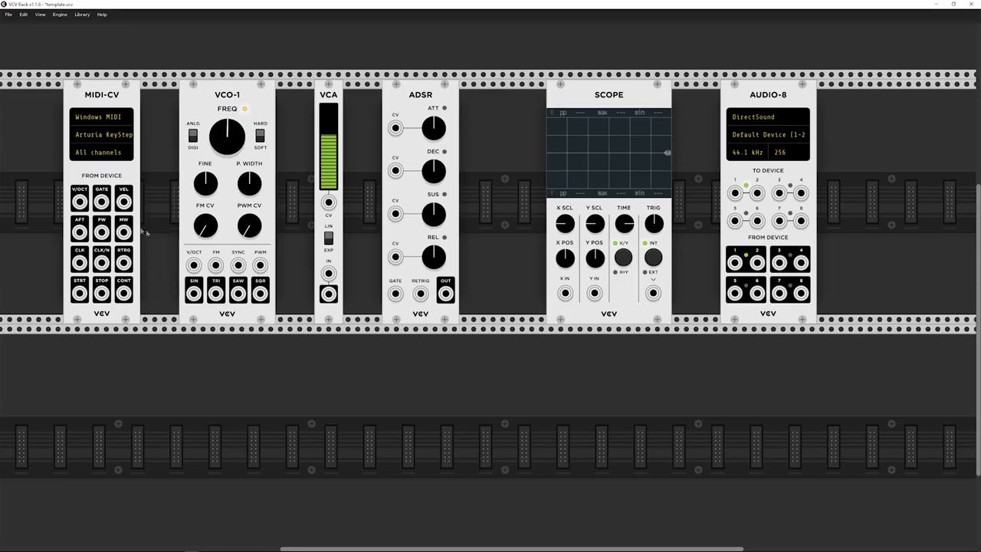
Cable gate to ADSR, ADSR to VCA CV, sine to VCA IN, pitch to VCO-1 V/OCT; shift AUDIO-8 right.
drag(101, 201, 395, 293)
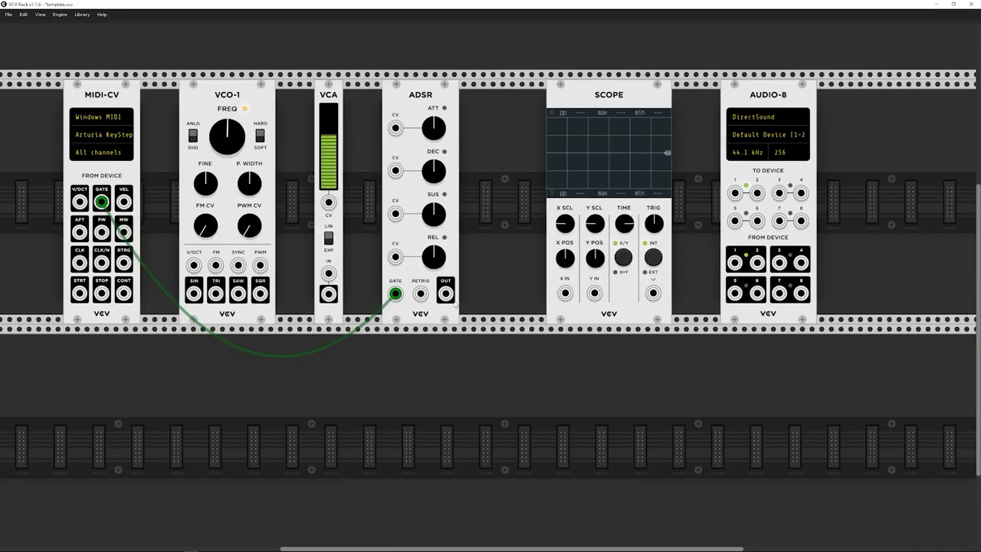
drag(445, 293, 328, 203)
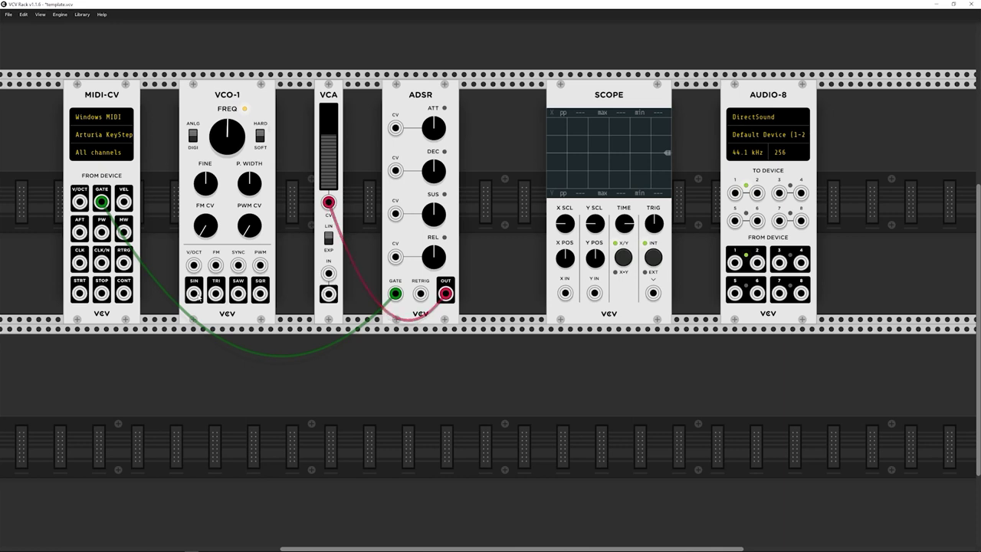
drag(194, 293, 327, 273)
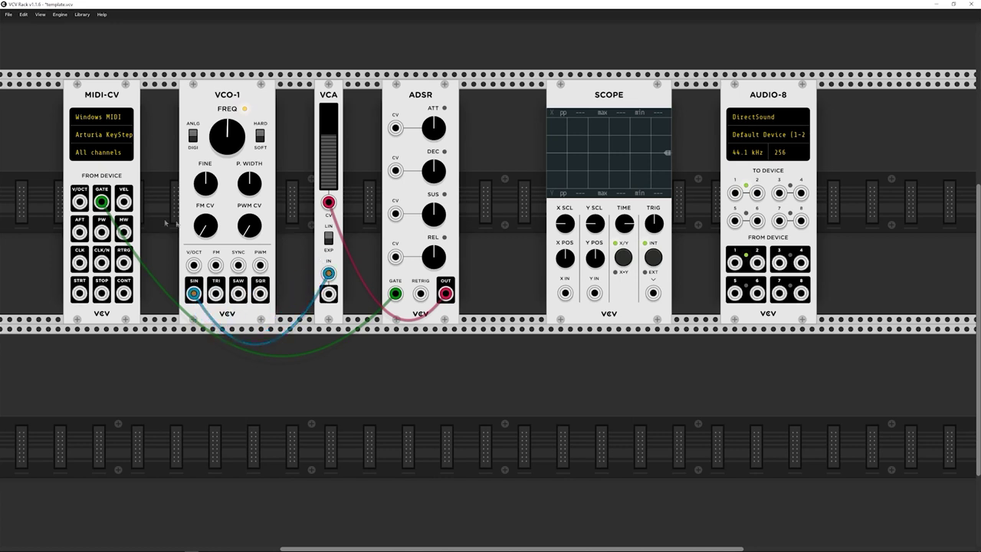
drag(80, 201, 193, 265)
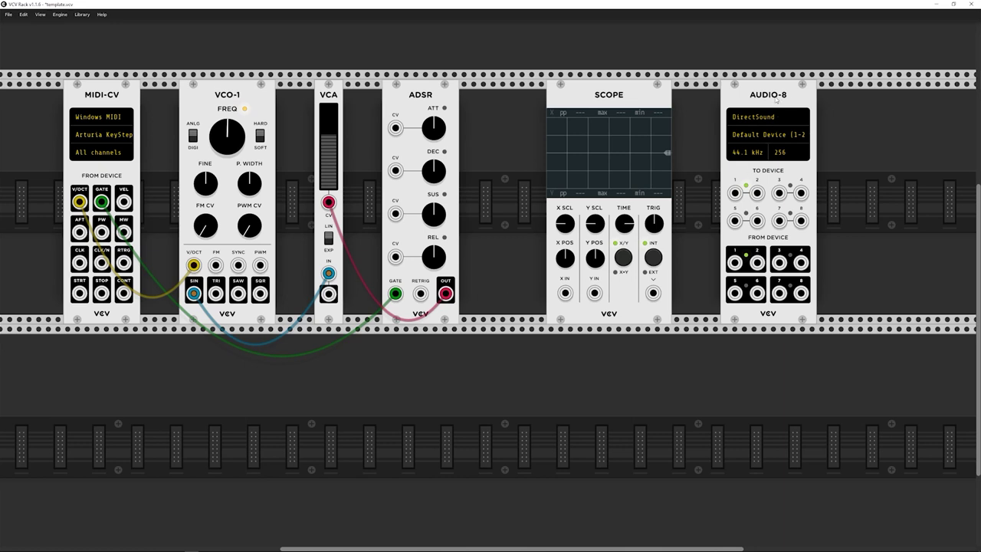
drag(775, 98, 928, 98)
right_click(739, 134)
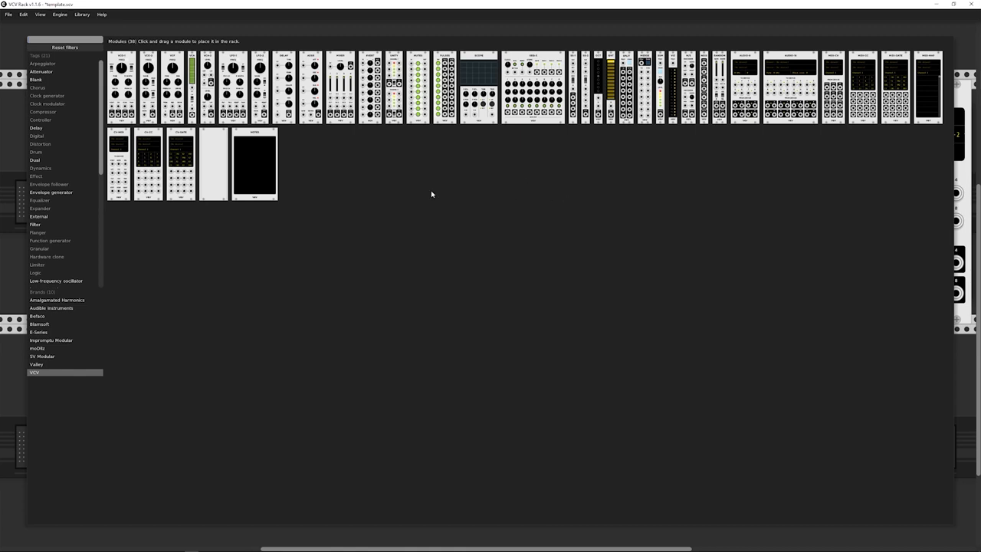
Place a Mixer before AUDIO-8 and cable the VCA OUT into Mixer IN 1.
drag(340, 65, 841, 227)
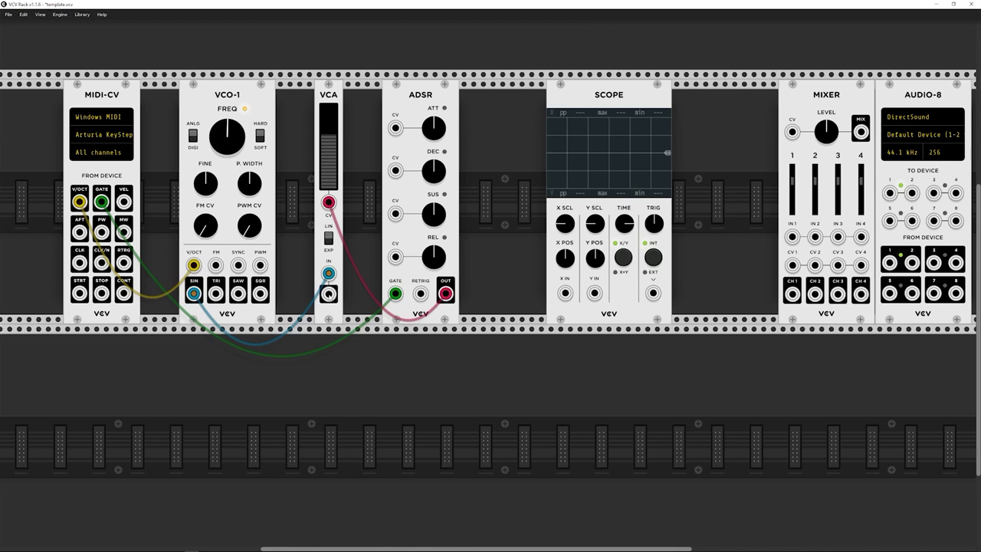
drag(330, 294, 792, 238)
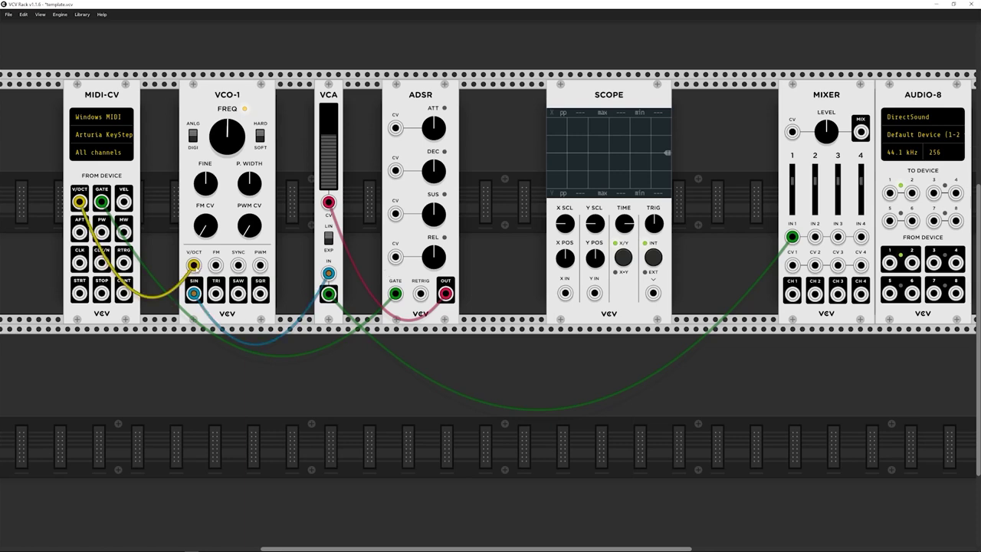
Unplug the sine from VCA IN, route ADSR OUT to Scope X IN, and slow the Scope time base.
right_click(194, 294)
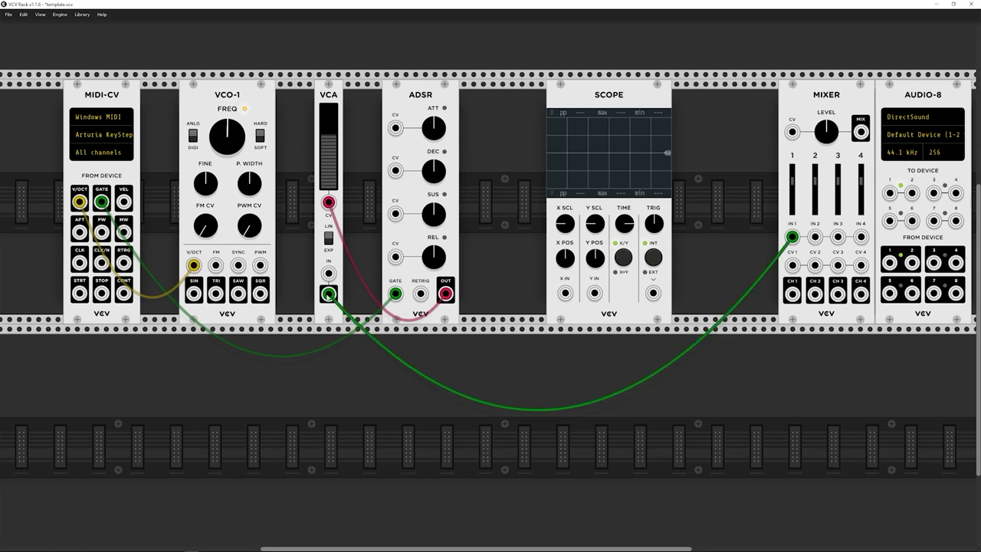
mouse_move(328, 294)
mouse_down()
mouse_move(527, 305)
mouse_move(565, 293)
mouse_up()
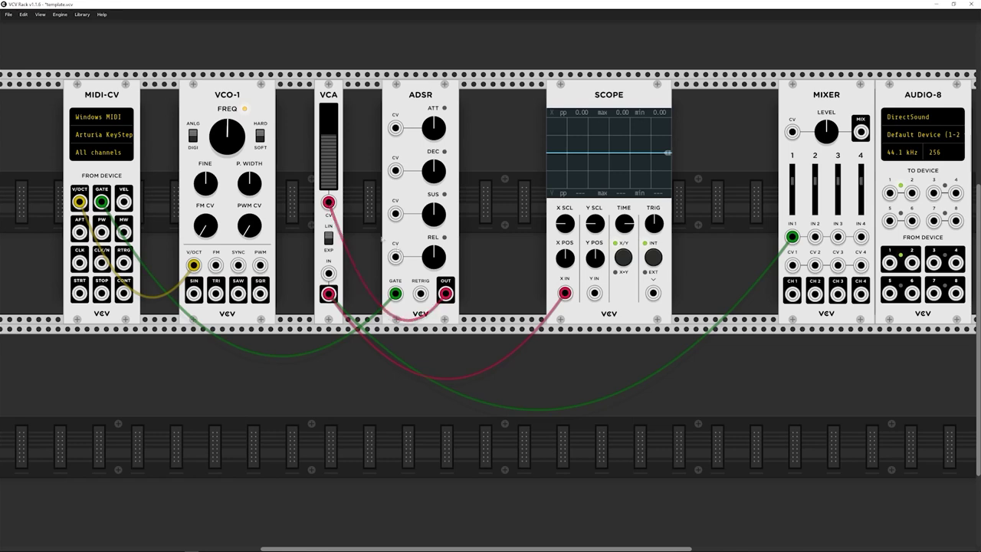
drag(564, 293, 444, 292)
mouse_move(445, 294)
mouse_down()
mouse_move(538, 321)
mouse_move(564, 292)
mouse_up()
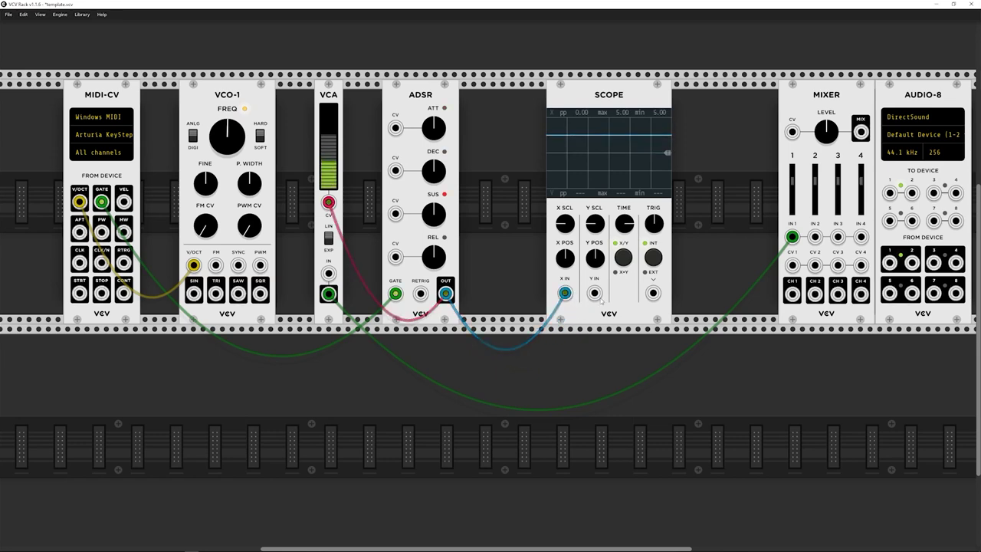
drag(624, 222, 624, 237)
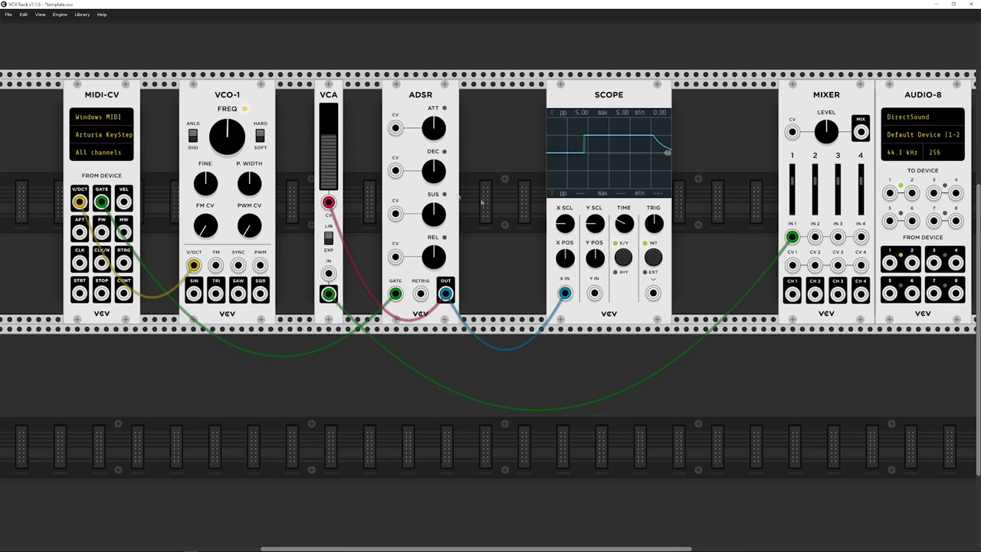
Shorten the ADSR attack, lengthen its release, and re-cable VCO-1 SIN into VCA IN.
drag(433, 128, 432, 165)
drag(433, 128, 434, 130)
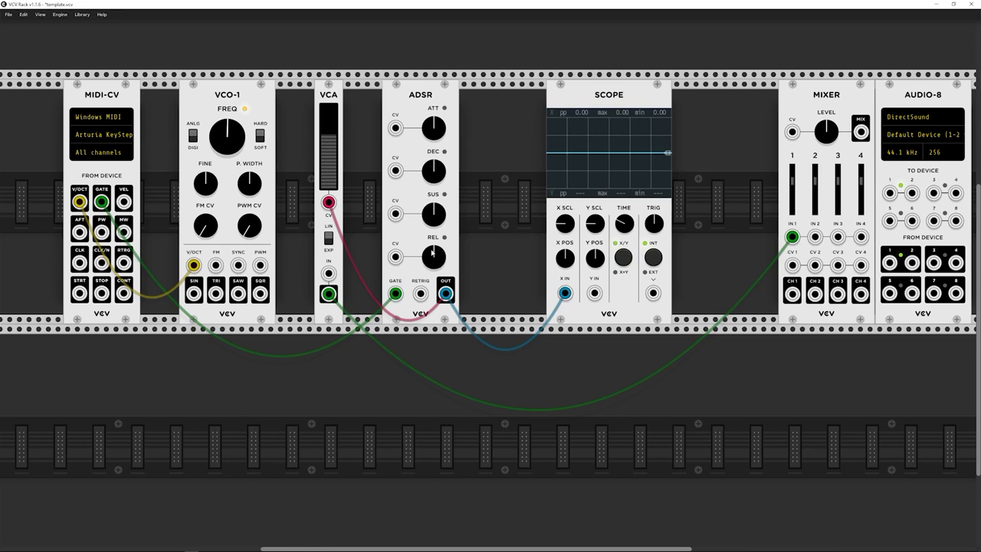
drag(433, 257, 432, 241)
drag(195, 292, 328, 273)
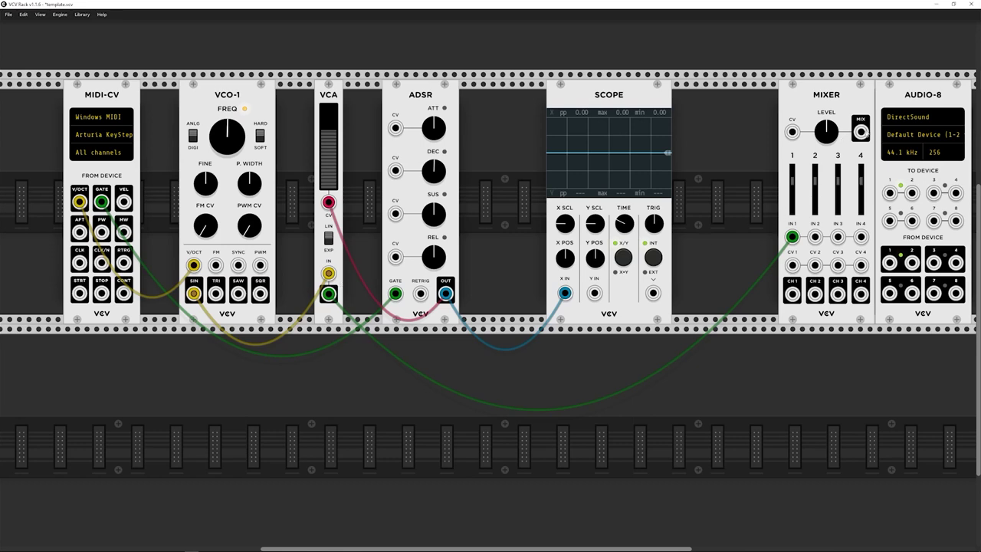
Cable Mixer MIX to AUDIO-8 channels 1 and 2, then slide both modules left.
drag(860, 132, 890, 193)
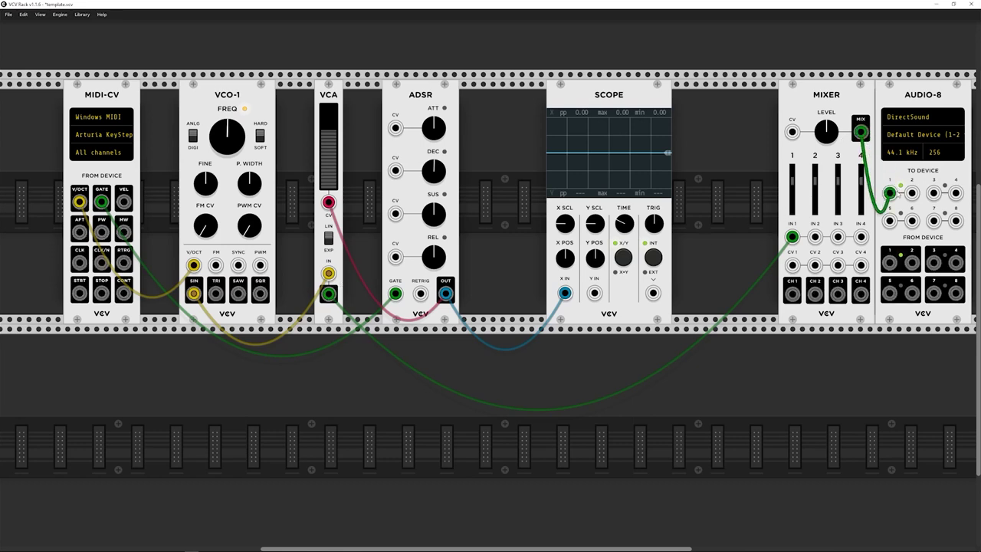
drag(860, 132, 911, 193)
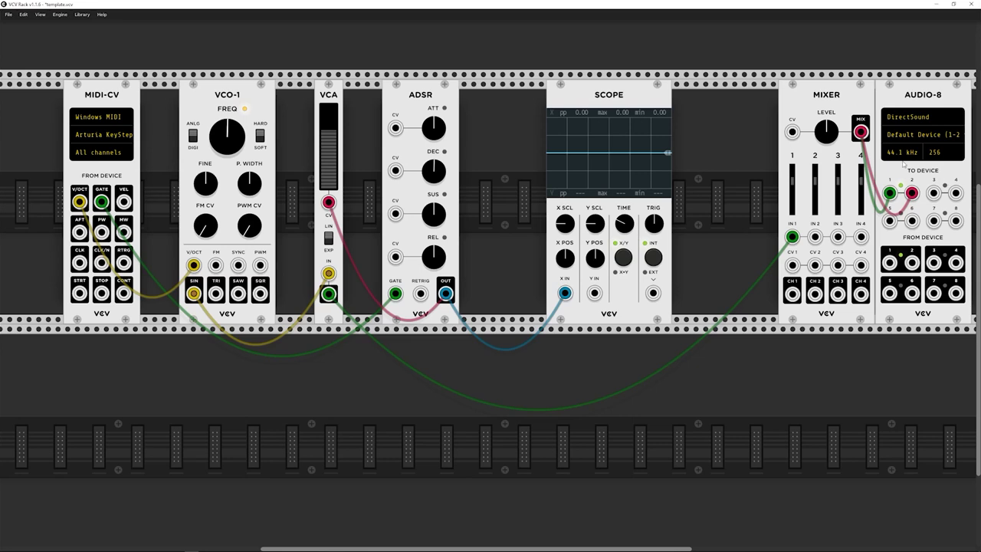
drag(838, 93, 779, 95)
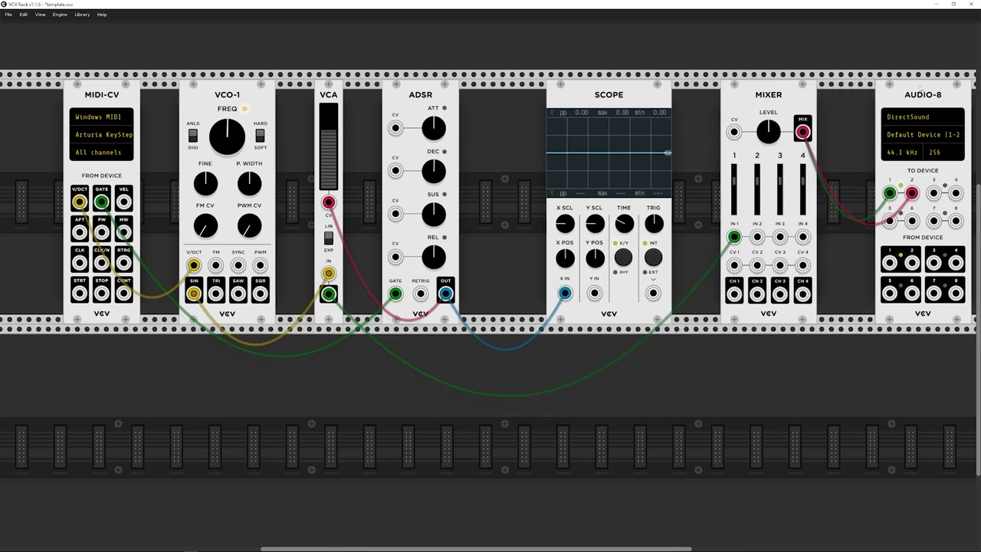
drag(926, 90, 908, 93)
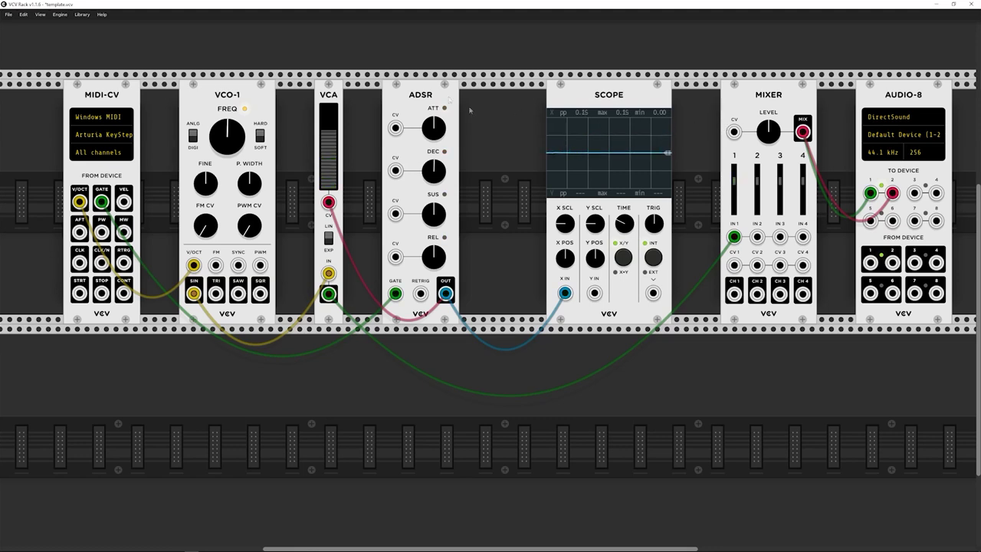
Turn up the VCA level, nudge the ADSR into place, and raise Mixer channel 1 fader.
mouse_move(330, 136)
mouse_down()
mouse_move(330, 126)
mouse_move(329, 135)
mouse_up()
mouse_move(426, 100)
mouse_down()
mouse_move(459, 100)
mouse_move(439, 100)
mouse_up()
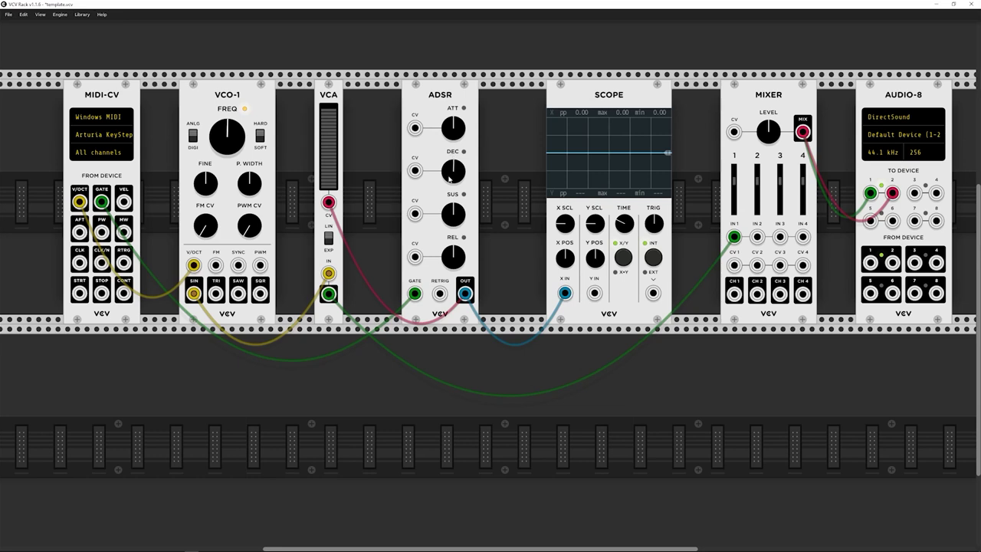
mouse_move(442, 101)
mouse_down()
mouse_move(422, 103)
mouse_move(435, 105)
mouse_up()
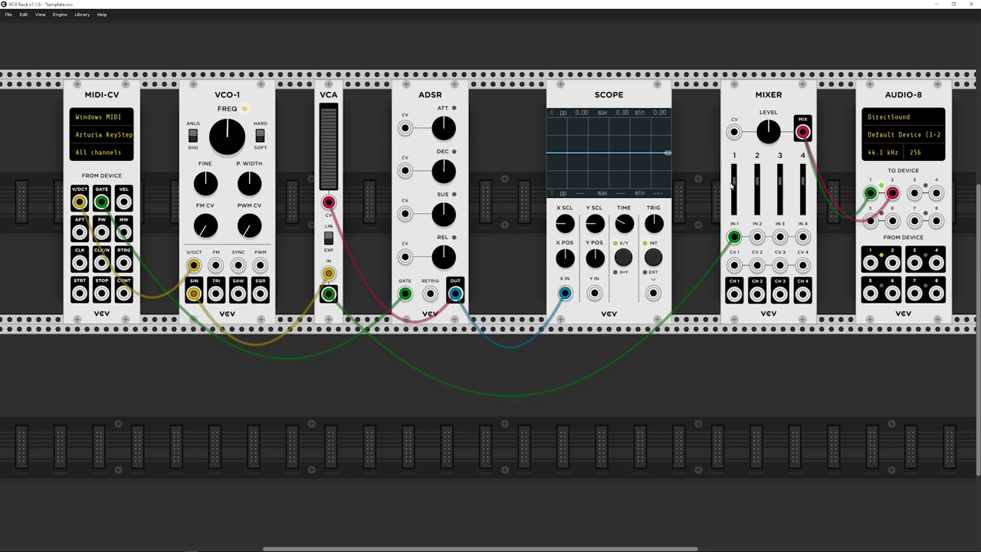
drag(733, 181, 733, 176)
right_click(98, 98)
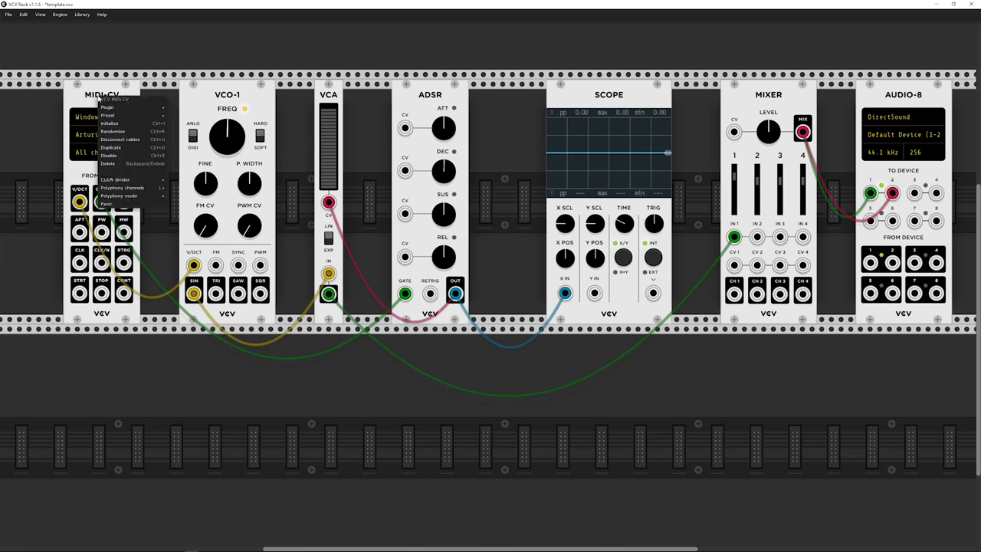
mouse_move(146, 180)
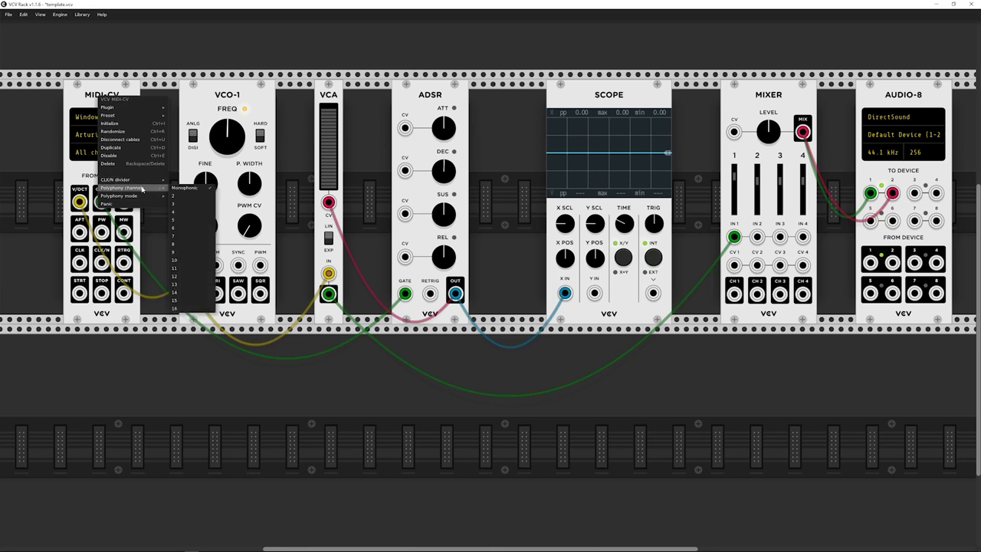
click(180, 212)
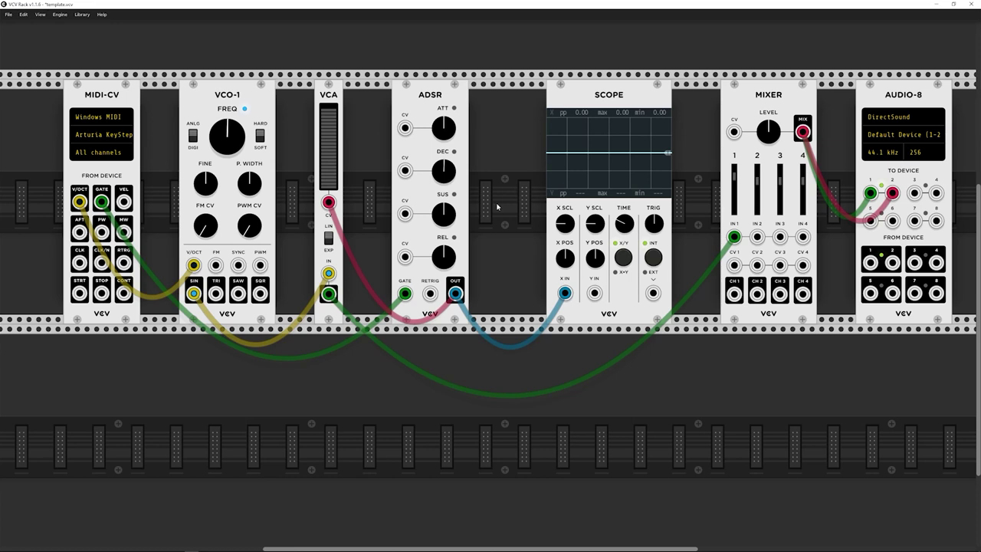
scroll(496, 206, down, 4)
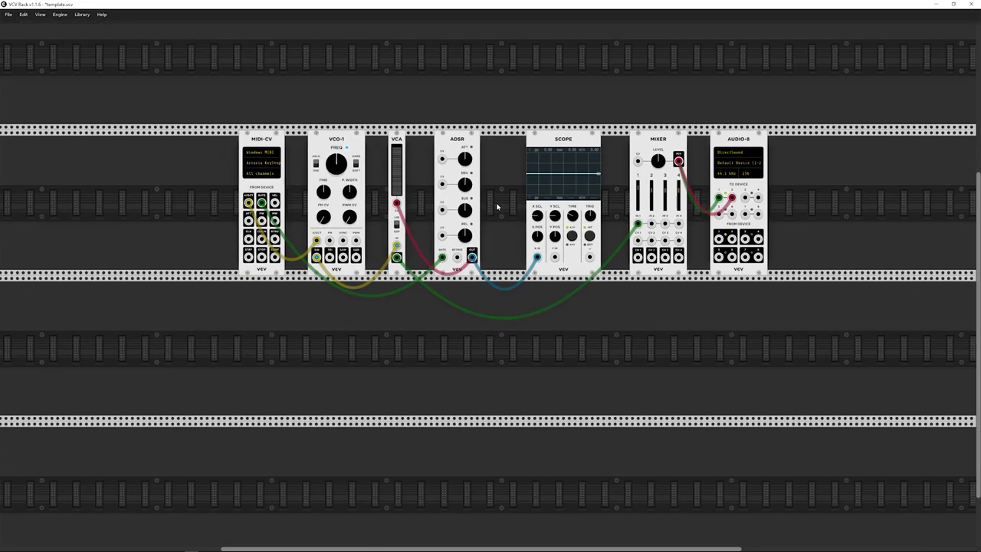
Relocate SEQ-3 from the upper row down into the empty row under MIDI-CV.
scroll(548, 341, down, 2)
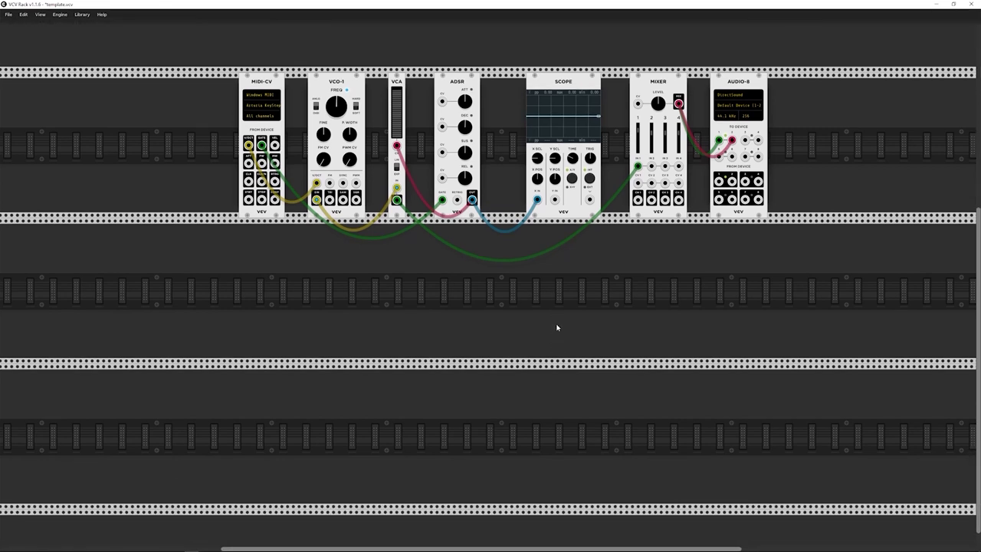
scroll(553, 345, up, 1)
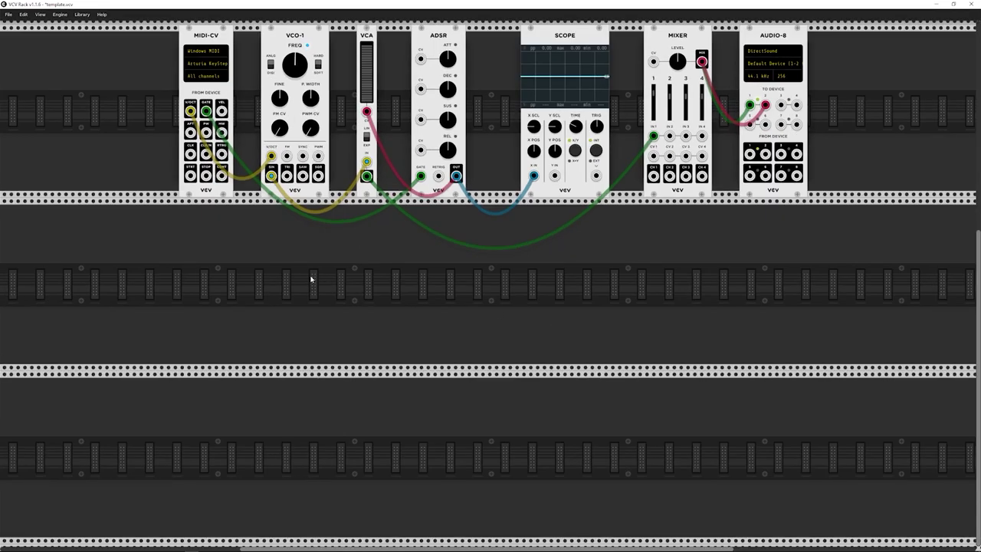
right_click(383, 255)
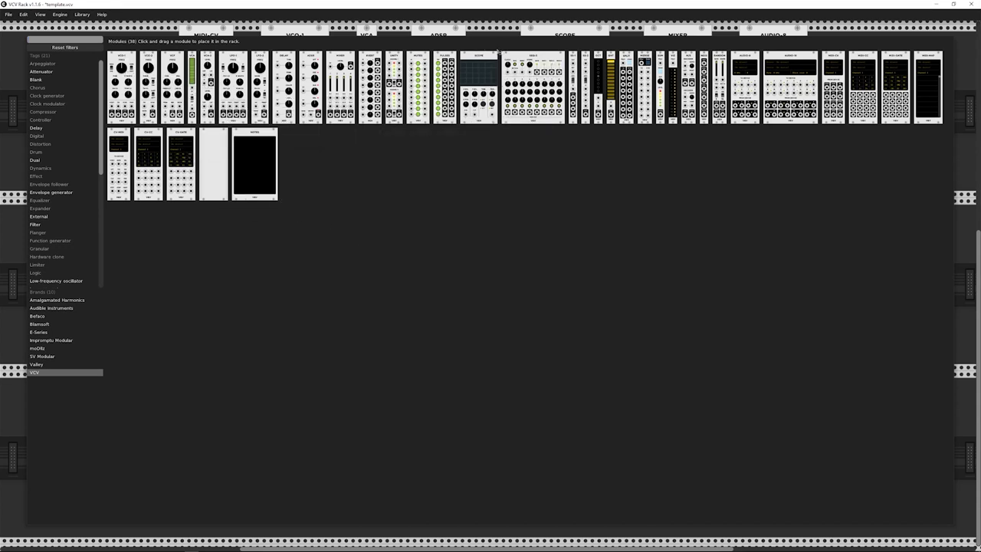
key(Escape)
scroll(539, 104, up, 2)
drag(502, 44, 234, 341)
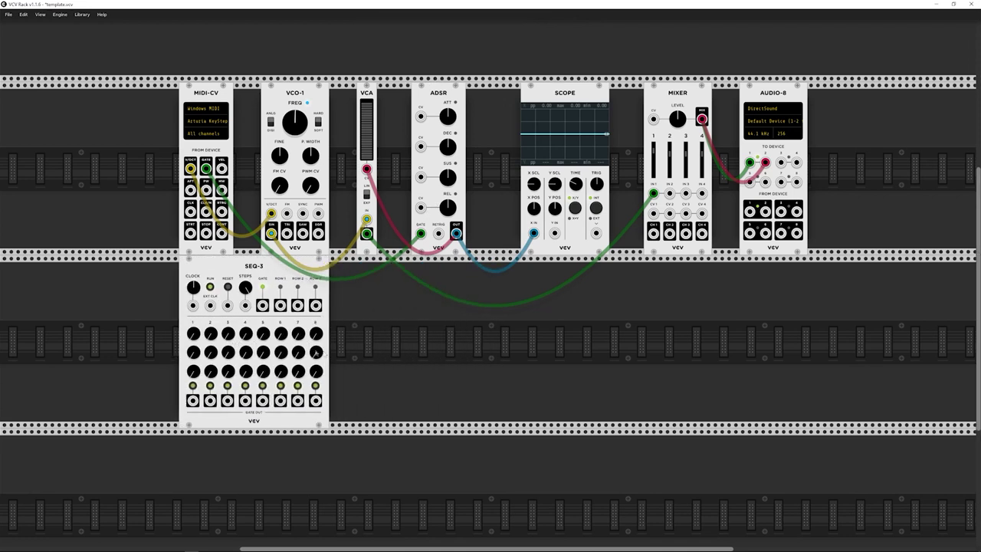
scroll(406, 344, down, 1)
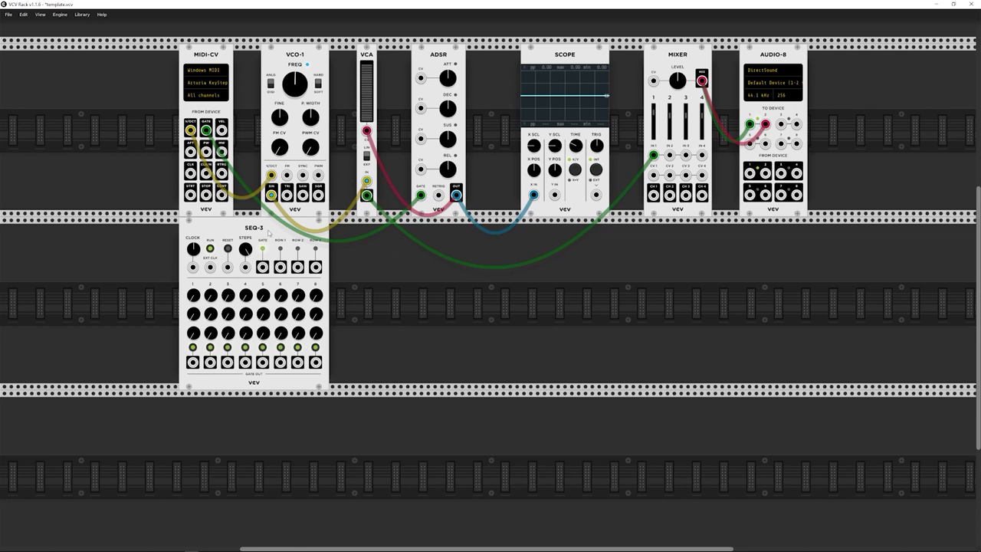
scroll(485, 305, up, 1)
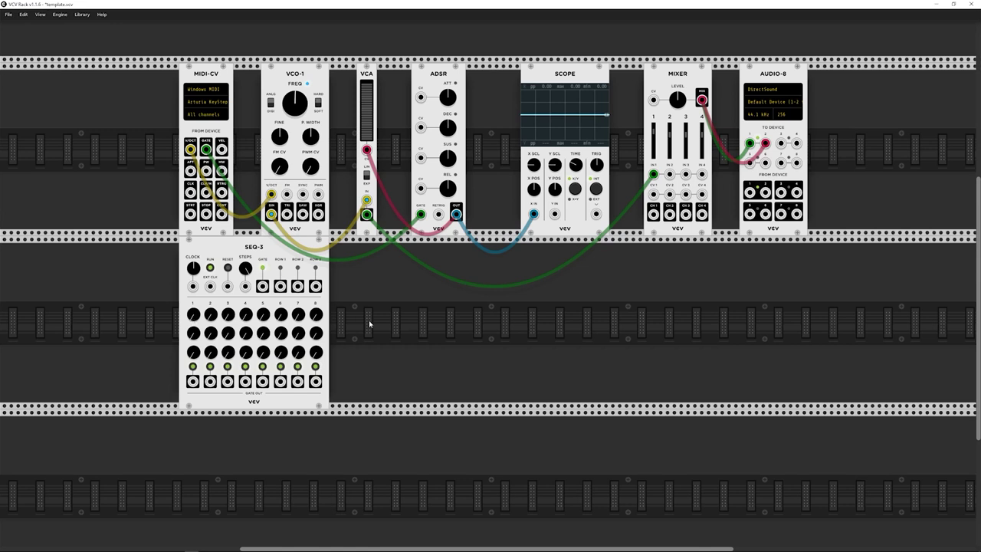
Duplicate VCO-1 and drop the copy into the second row beside SEQ-3.
right_click(409, 280)
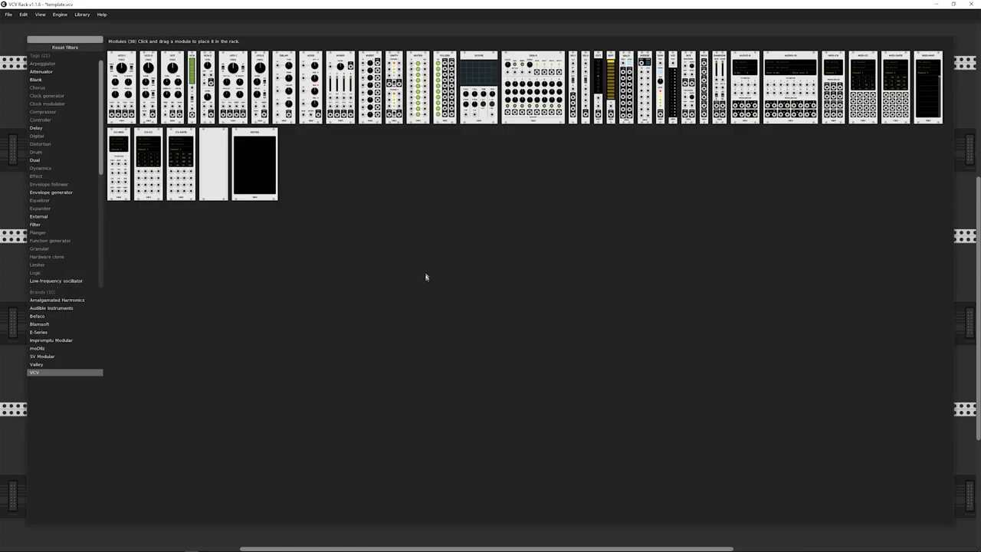
click(340, 213)
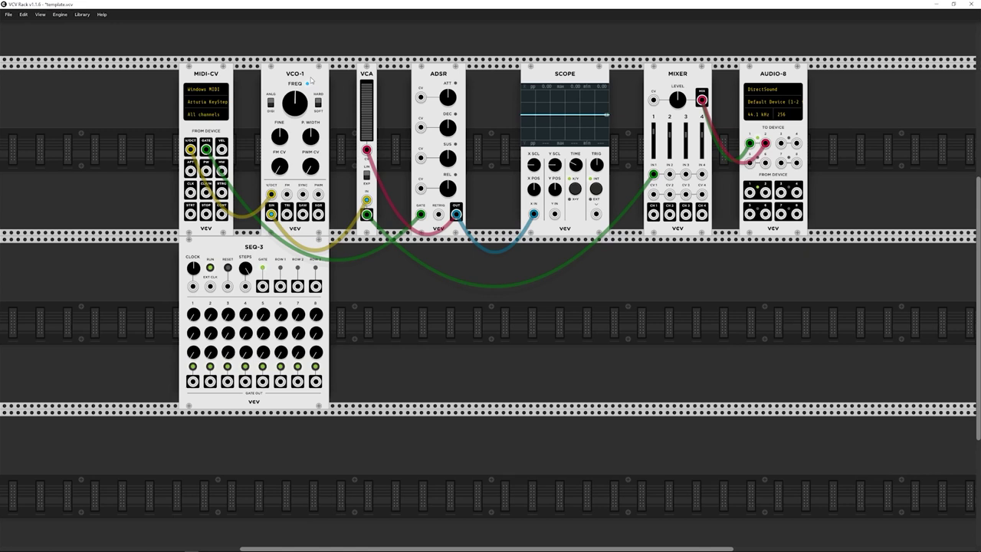
key(ctrl+d)
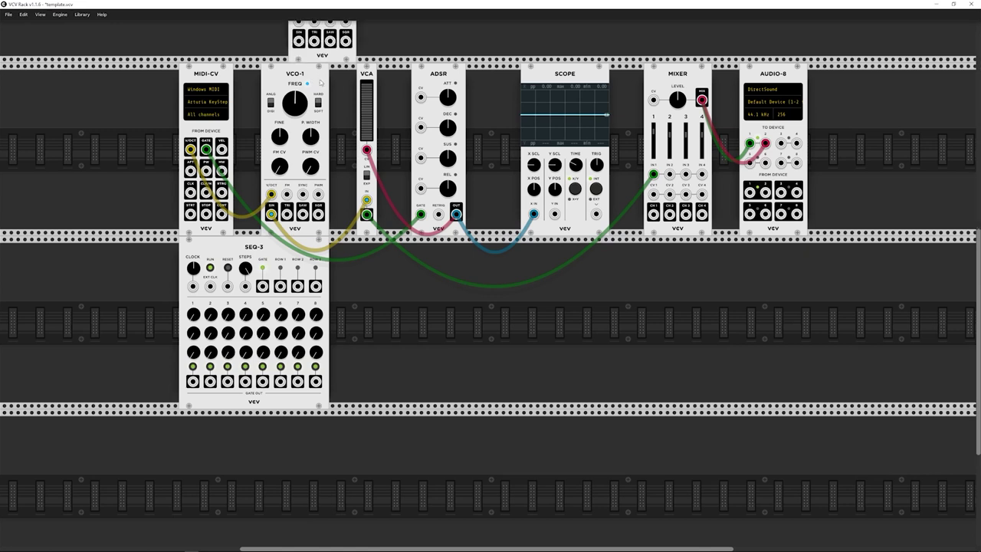
click(396, 330)
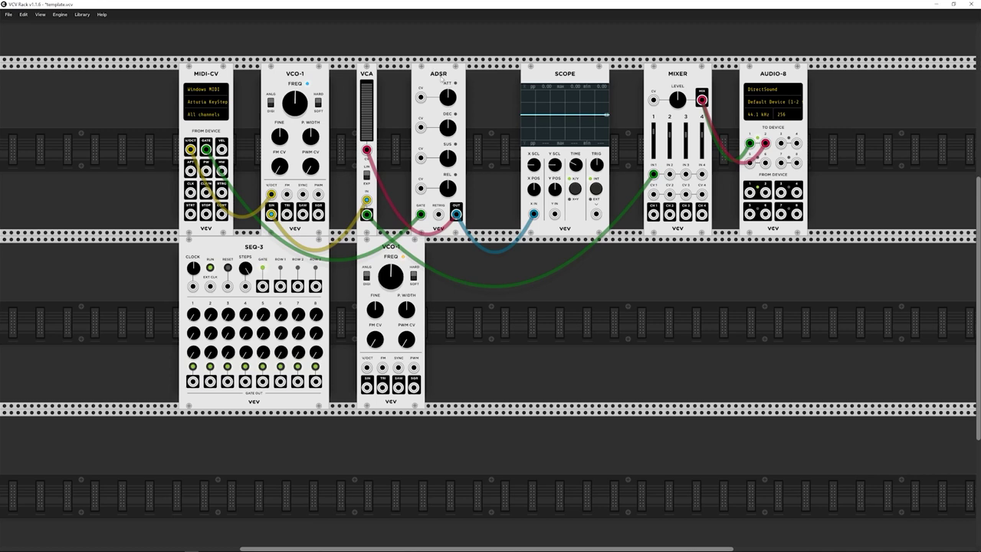
Duplicate the ADSR and VCA into the second row, with the VCA between VCO-1 and ADSR.
key(ctrl+d)
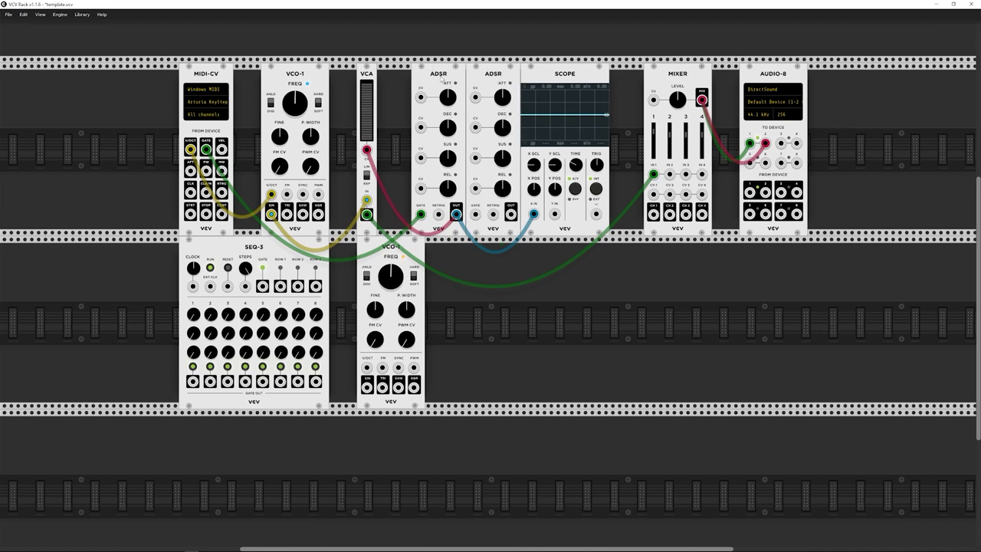
click(468, 270)
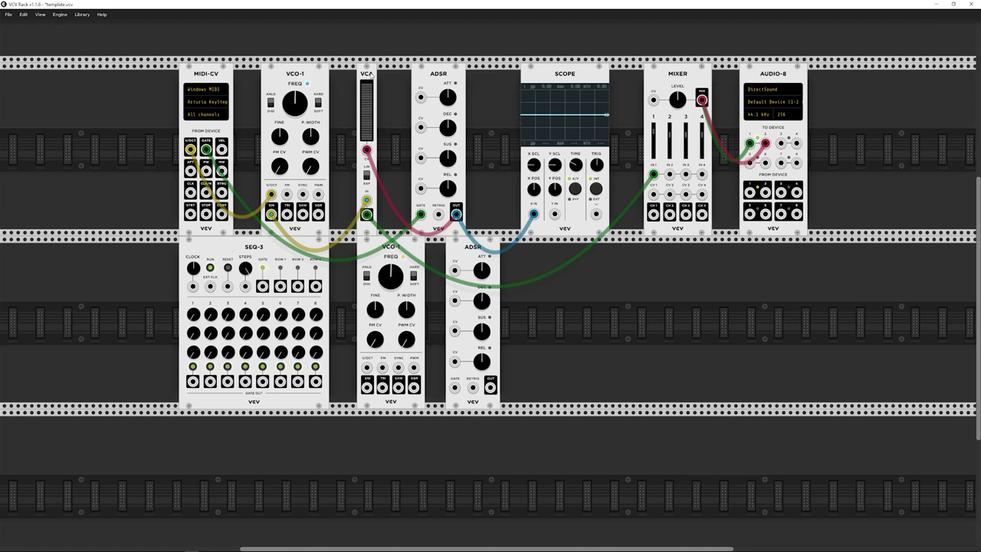
key(ctrl+d)
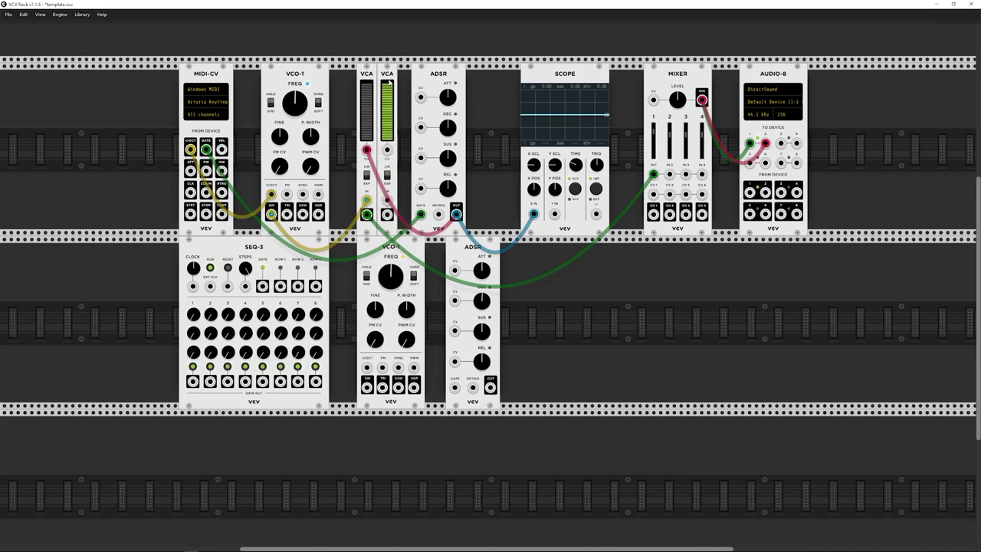
drag(415, 165, 420, 188)
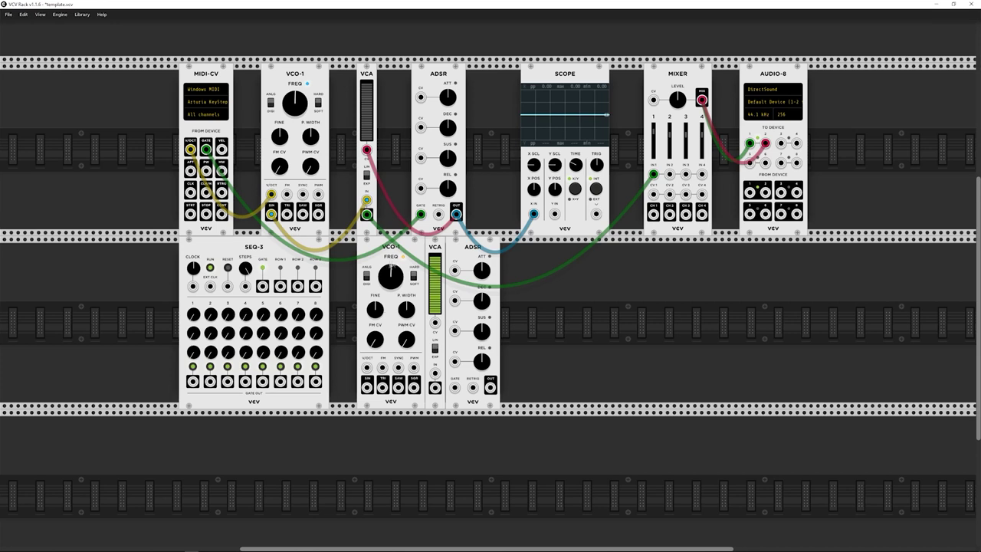
drag(391, 266, 377, 266)
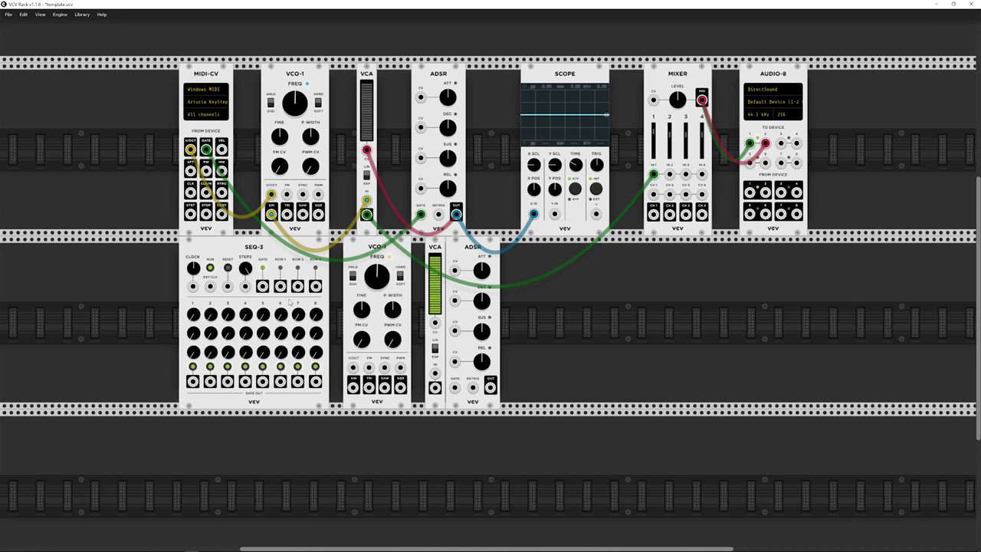
Cable SEQ-3 ROW 1 to new VCO-1 V/OCT, GATE to ADSR, SIN to VCA, VCA OUT to Mixer IN 2.
drag(280, 287, 352, 369)
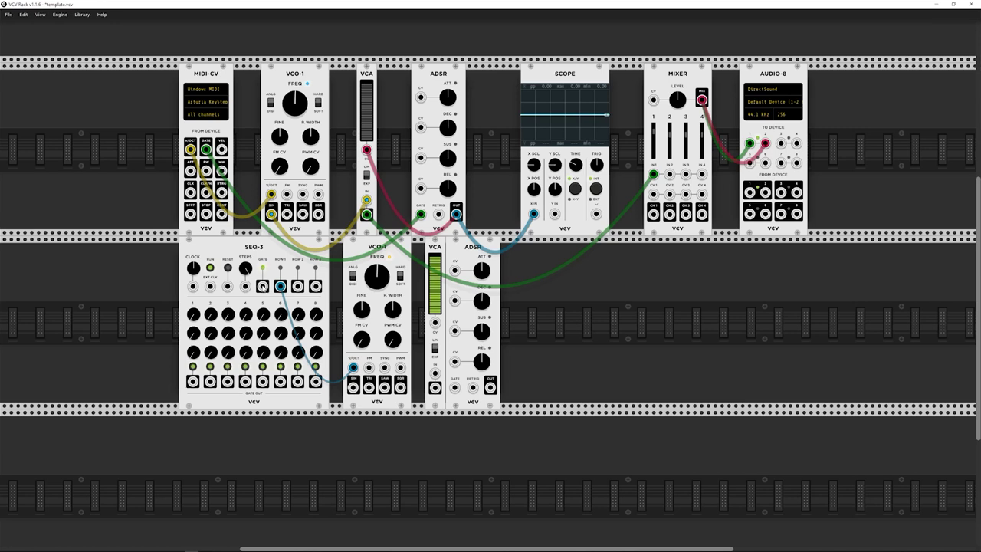
drag(262, 286, 435, 324)
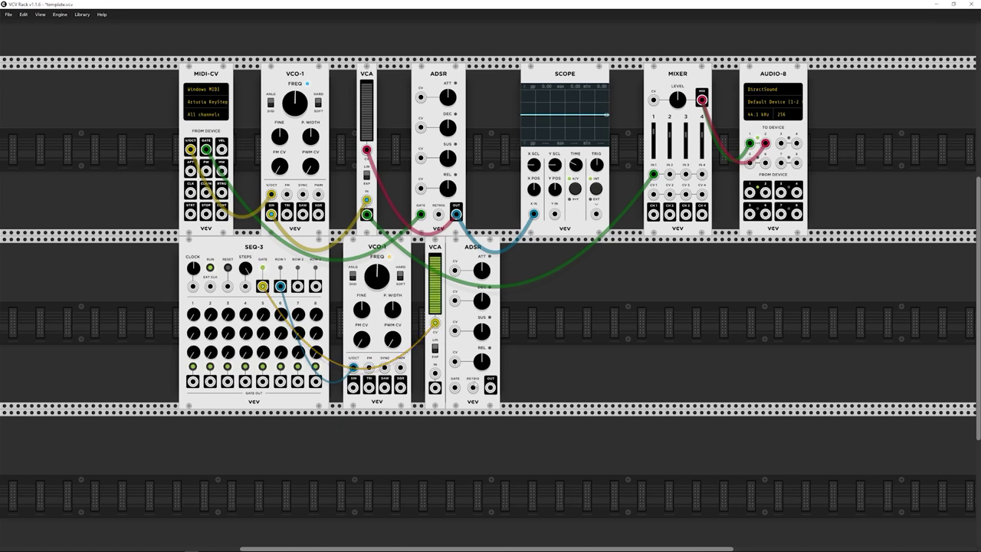
mouse_move(434, 323)
mouse_down()
mouse_move(455, 387)
mouse_move(498, 361)
mouse_move(434, 323)
mouse_up()
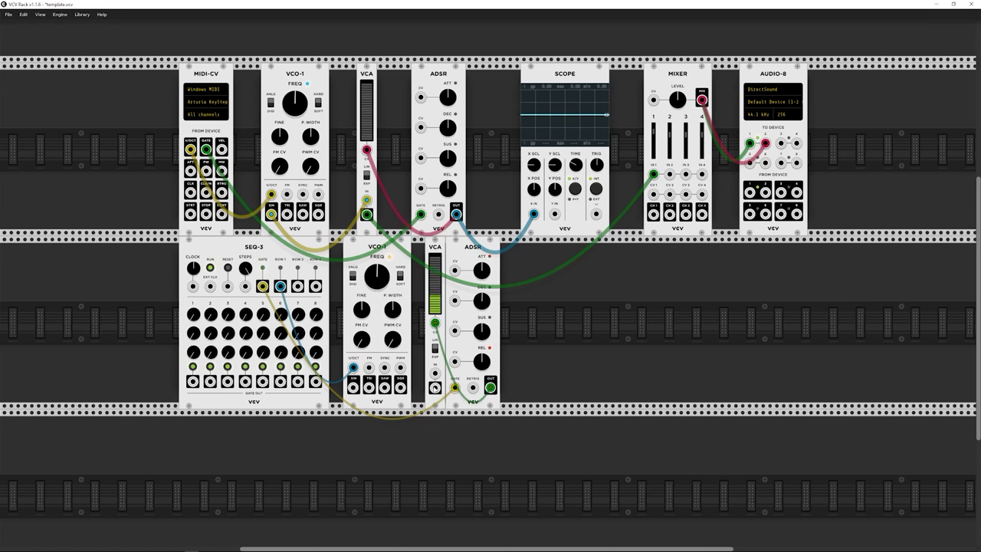
drag(434, 387, 670, 175)
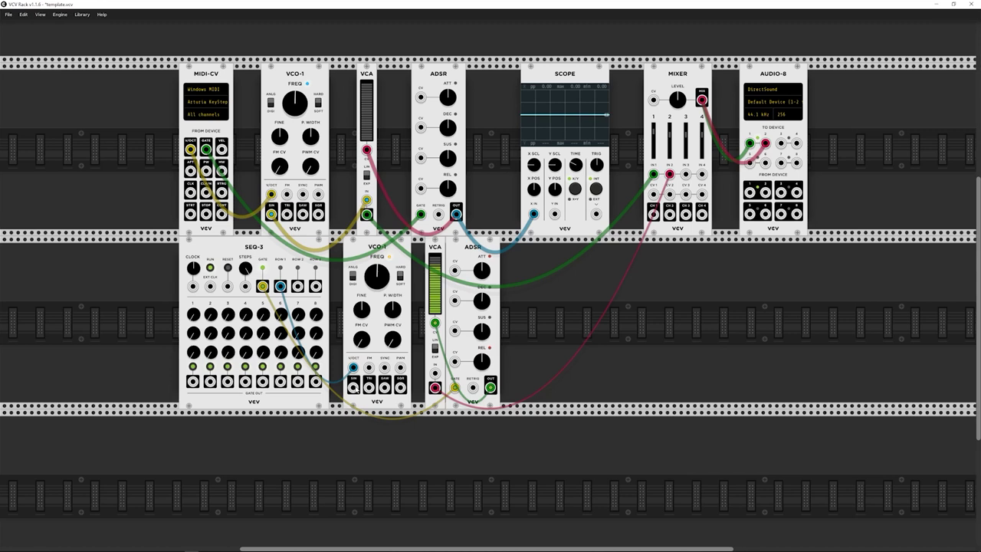
drag(354, 388, 435, 373)
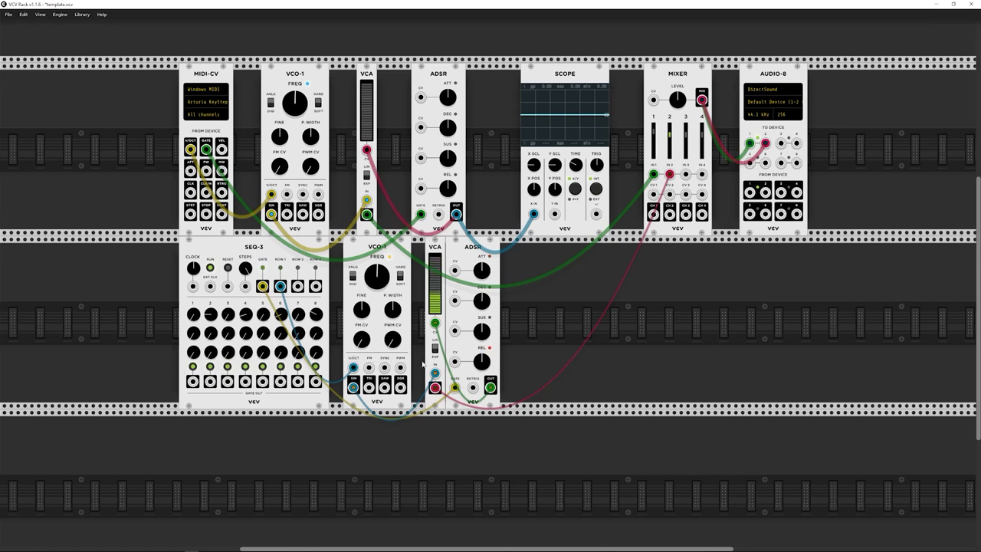
Unplug the ROW 1 pitch cable from the lower VCO-1's V/OCT and retune its FREQ knob.
scroll(490, 436, down, 1)
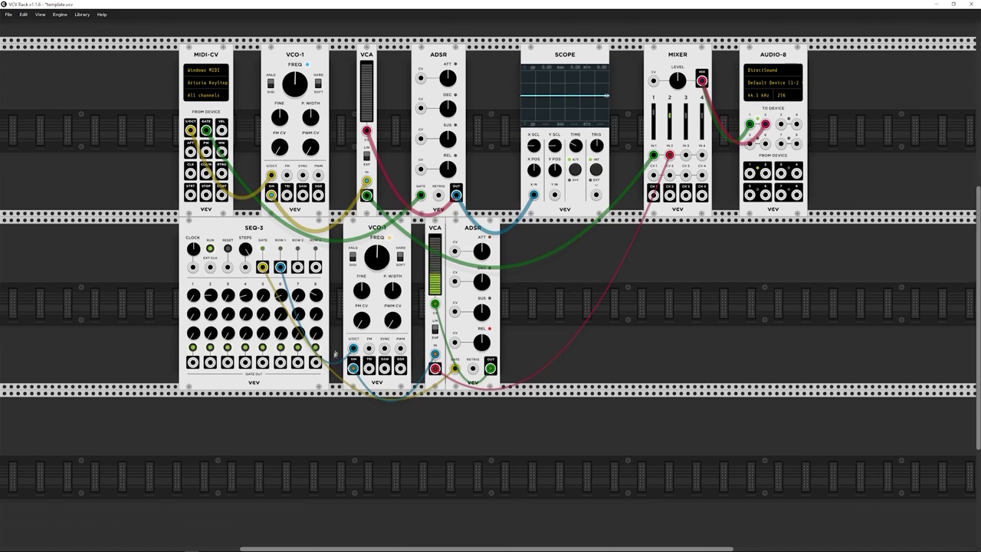
drag(352, 348, 355, 349)
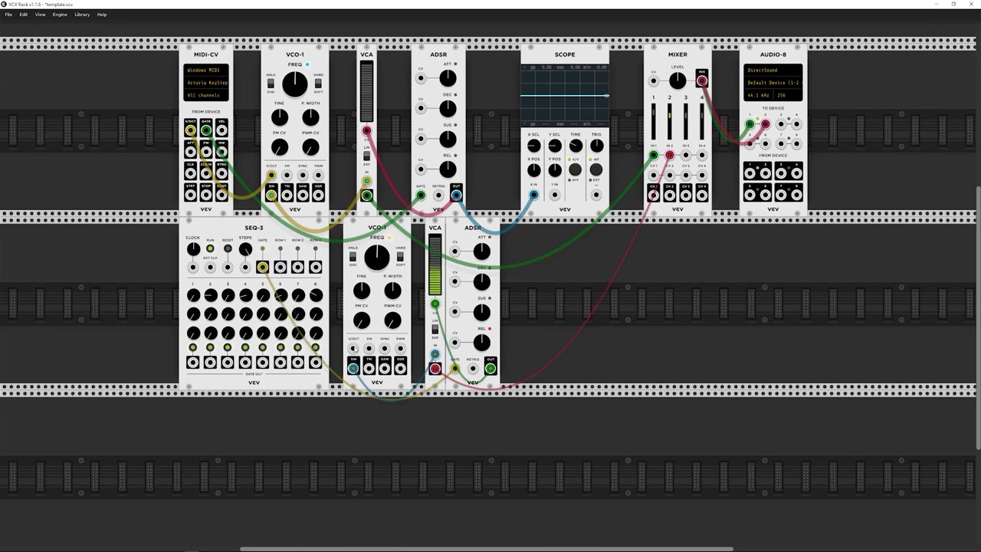
mouse_move(376, 258)
mouse_down()
mouse_move(376, 234)
mouse_move(376, 249)
mouse_up()
scroll(725, 292, up, 2)
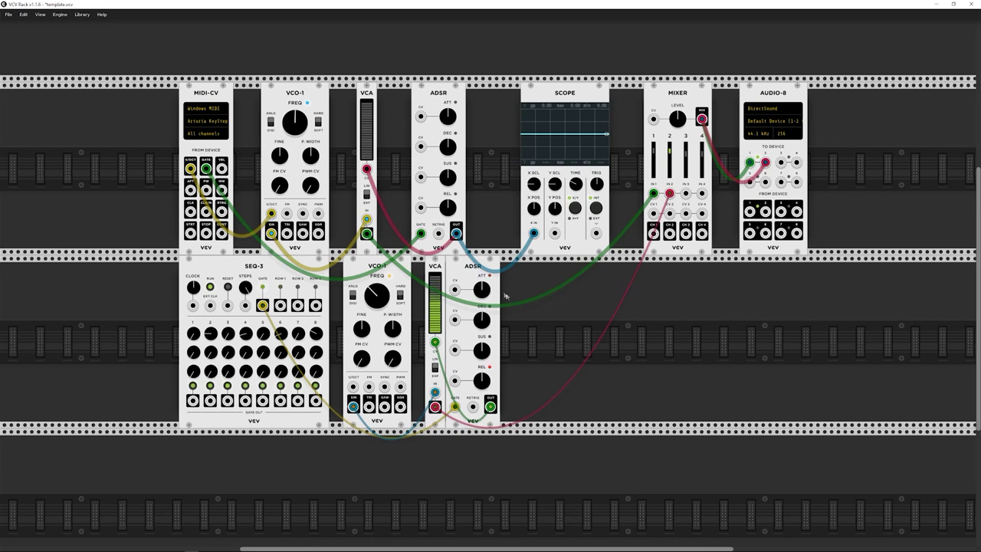
drag(481, 287, 482, 285)
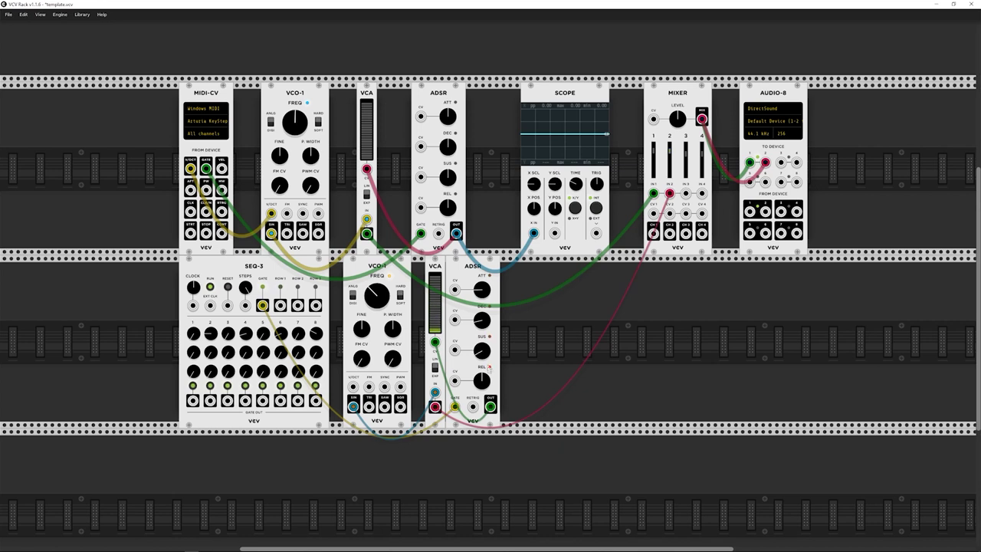
drag(479, 380, 480, 392)
scroll(610, 353, up, 1)
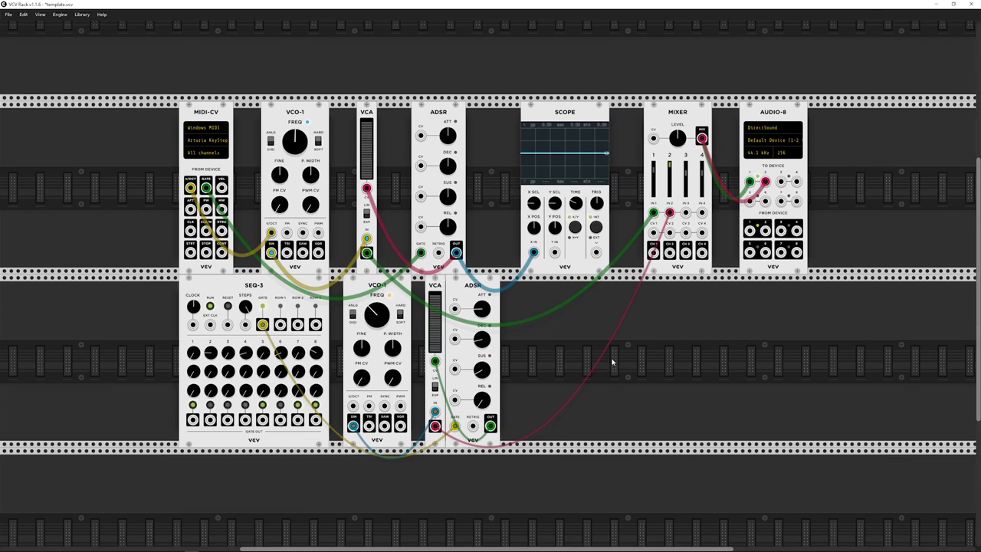
scroll(610, 353, down, 1)
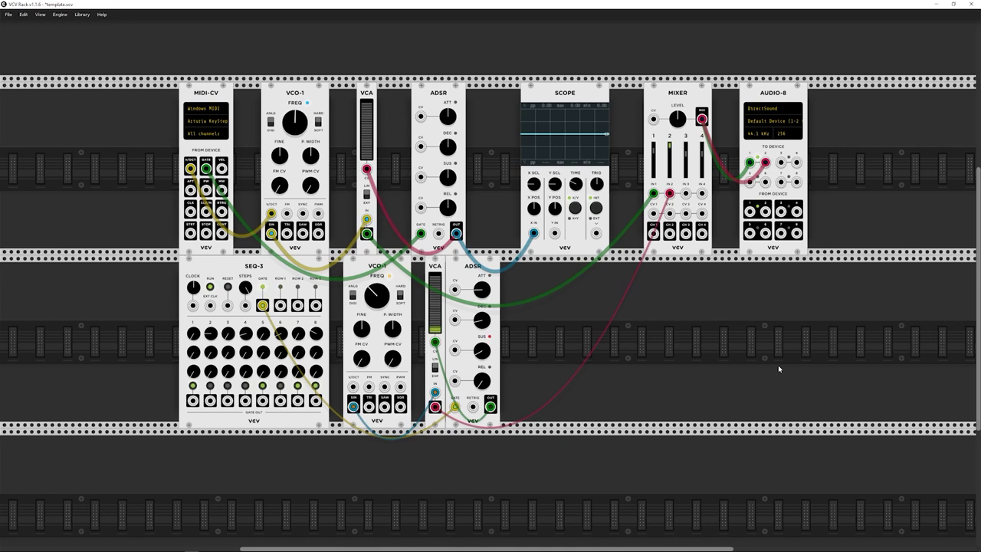
scroll(778, 365, down, 1)
scroll(750, 371, down, 1)
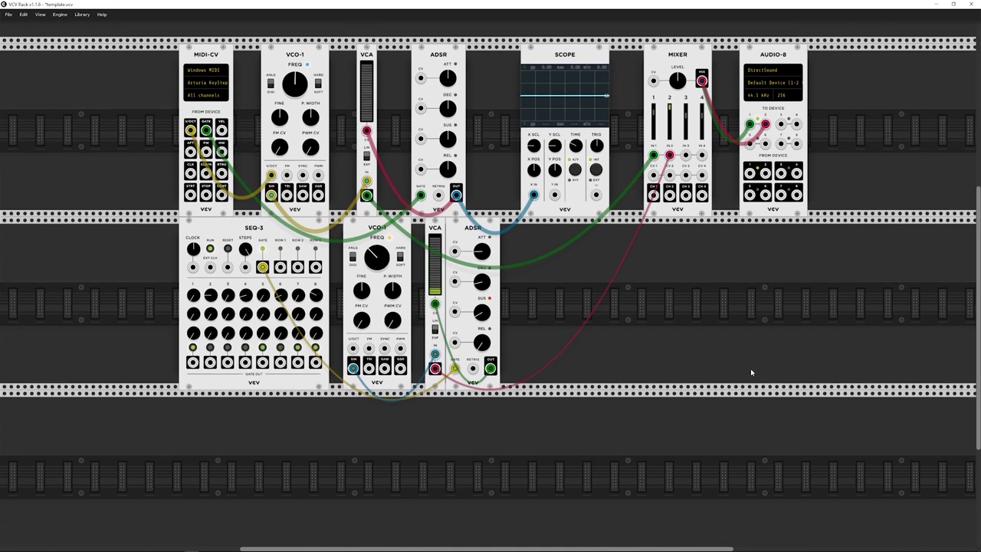
Duplicate the SEQ-3 sequencer and place the copy in the bottom row.
right_click(230, 224)
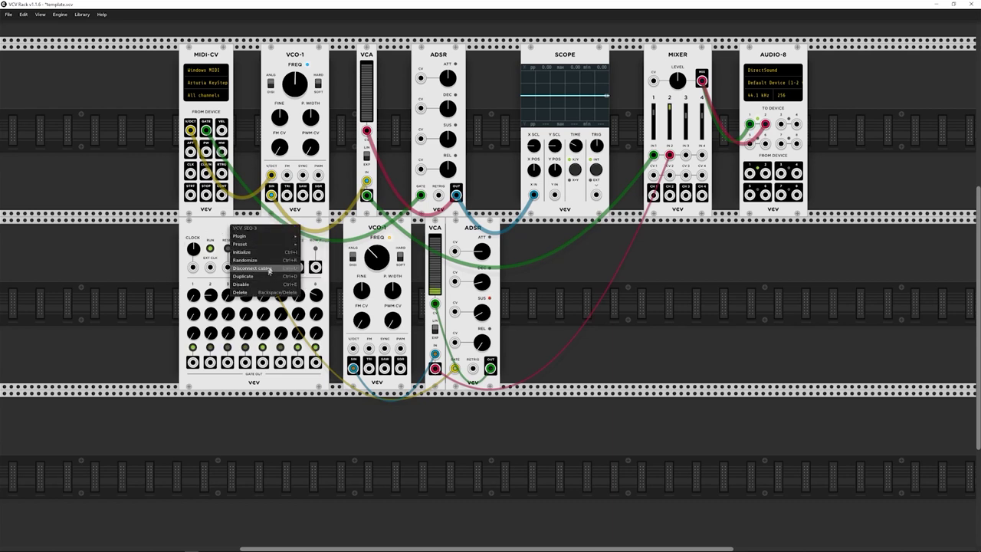
click(243, 275)
drag(142, 232, 288, 402)
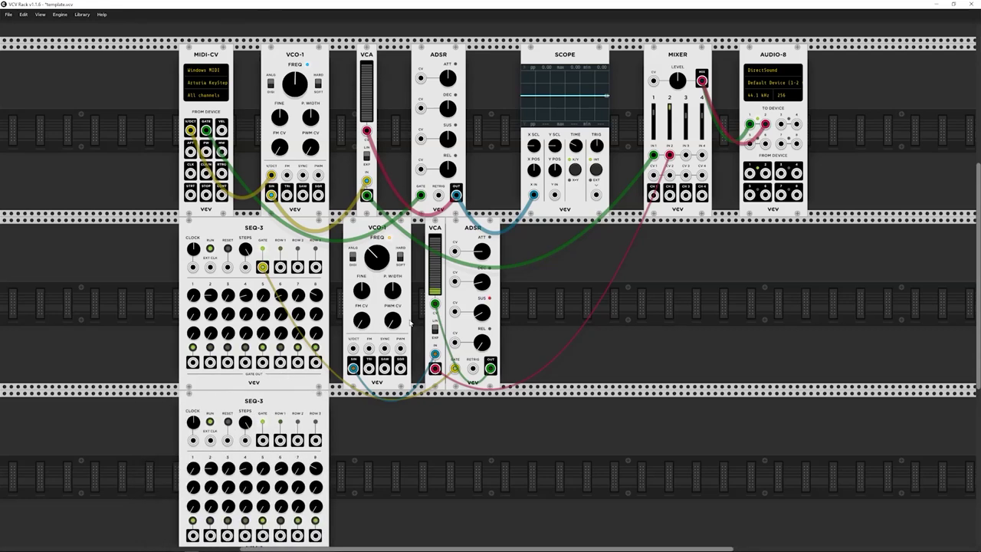
scroll(477, 431, down, 1)
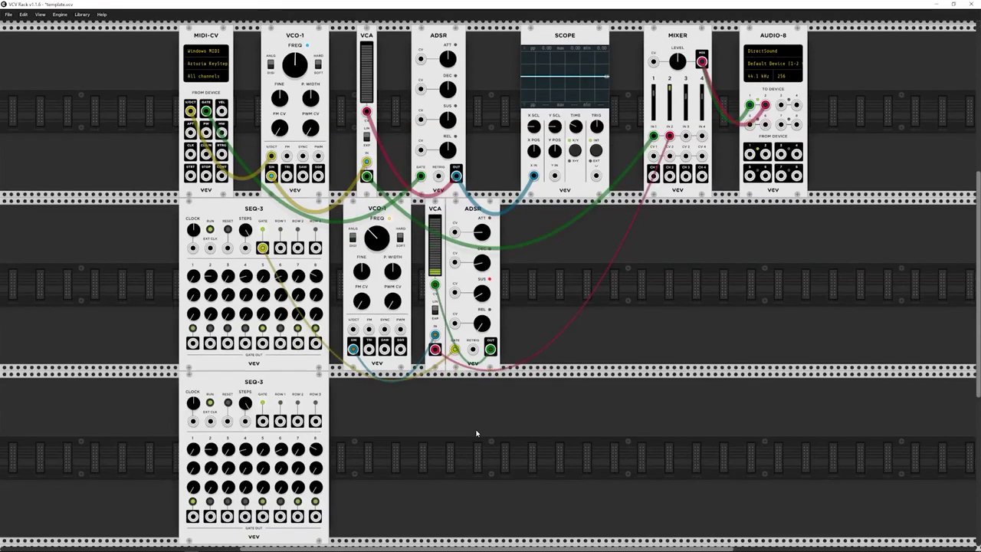
Move the NOISE module down into the bottom row beside the new SEQ-3.
right_click(410, 415)
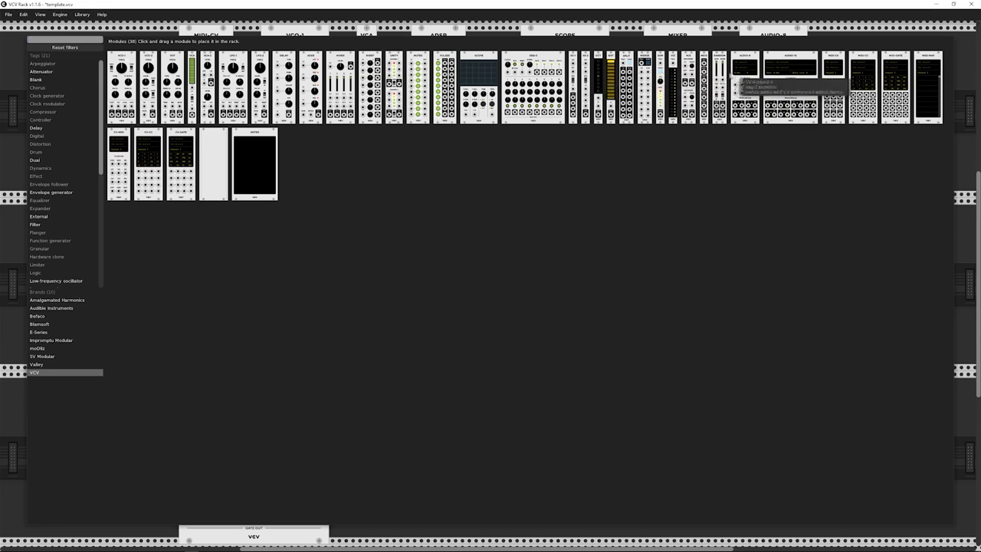
key(Escape)
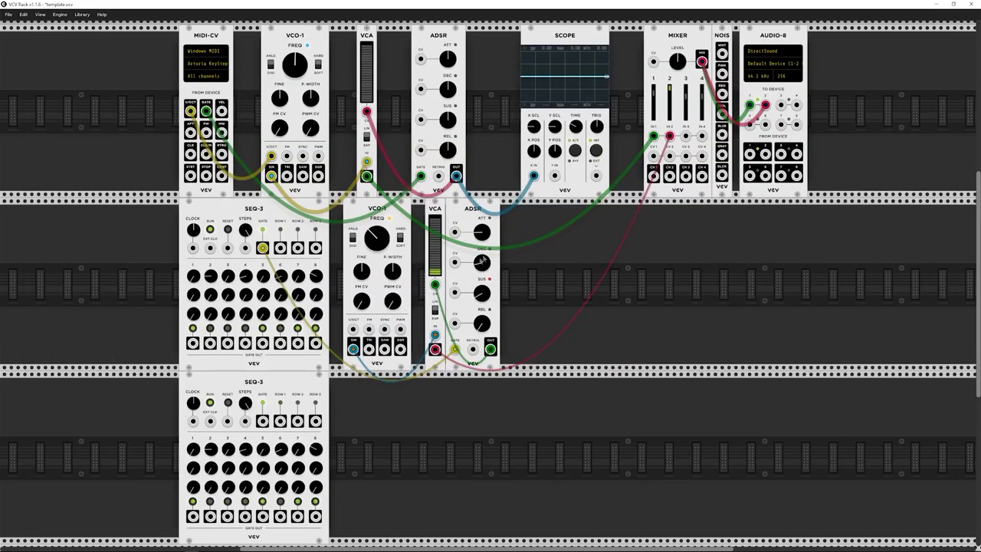
scroll(540, 265, up, 2)
scroll(540, 265, down, 3)
scroll(540, 265, down, 3)
scroll(540, 265, up, 3)
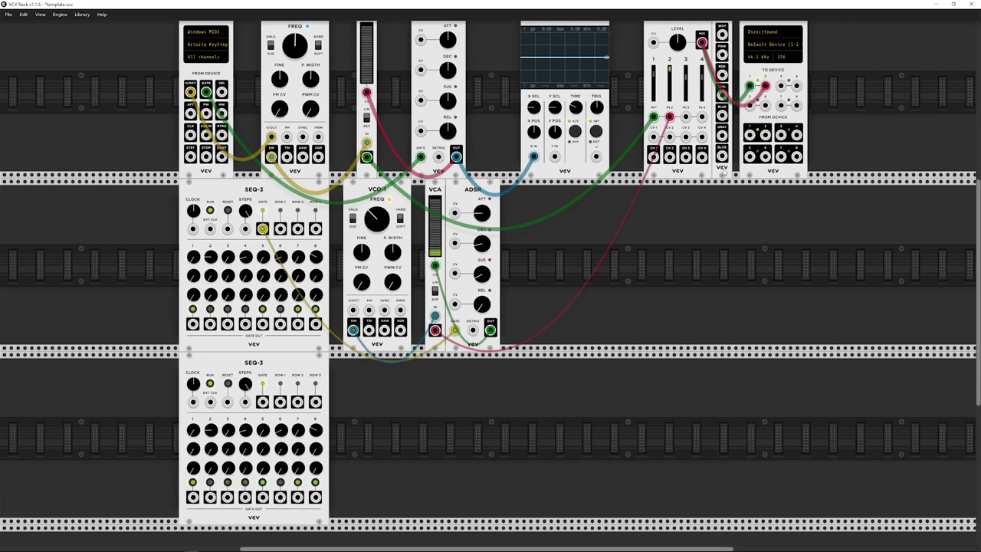
drag(724, 174, 355, 514)
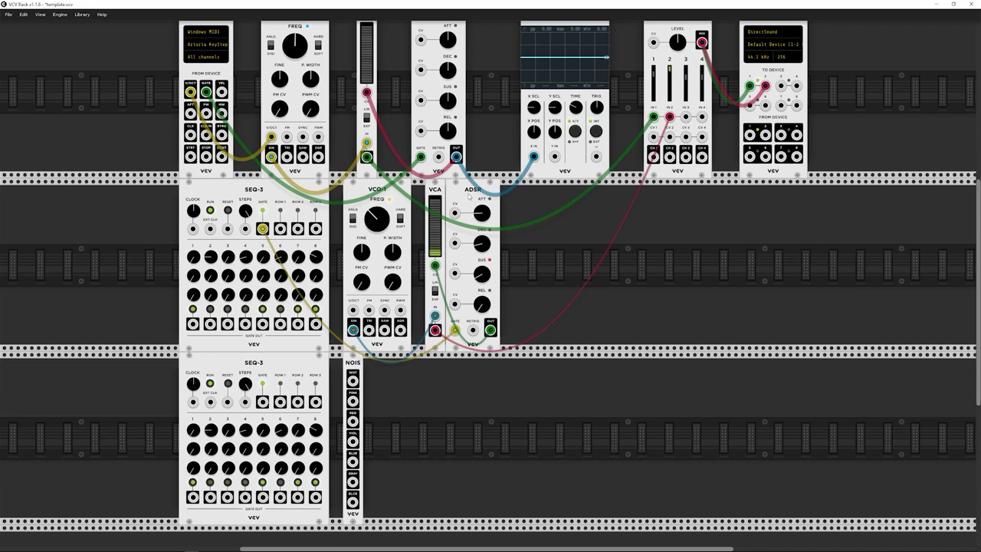
Duplicate the ADSR and VCA with Ctrl+D and place both copies in the bottom row.
key(ctrl+d)
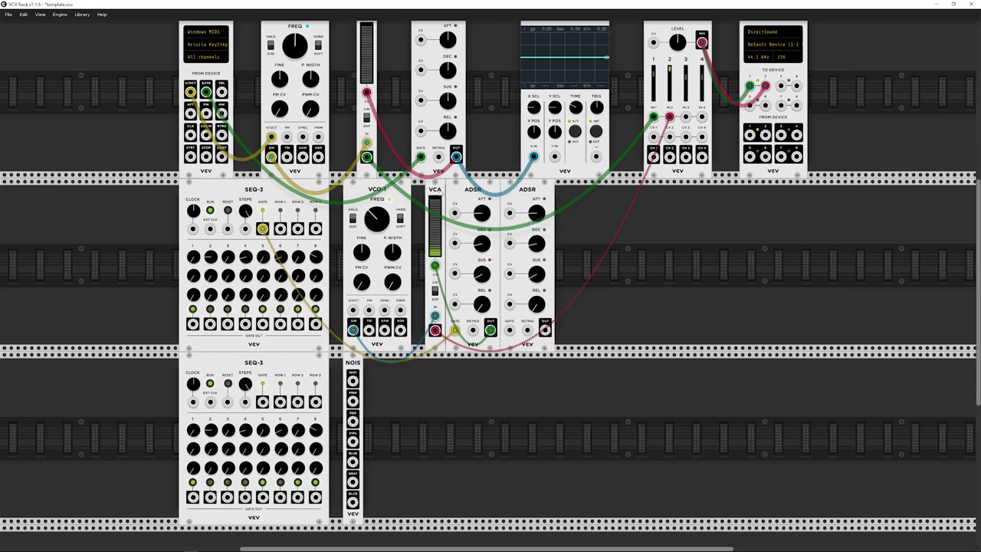
key(ctrl+d)
drag(482, 131, 468, 448)
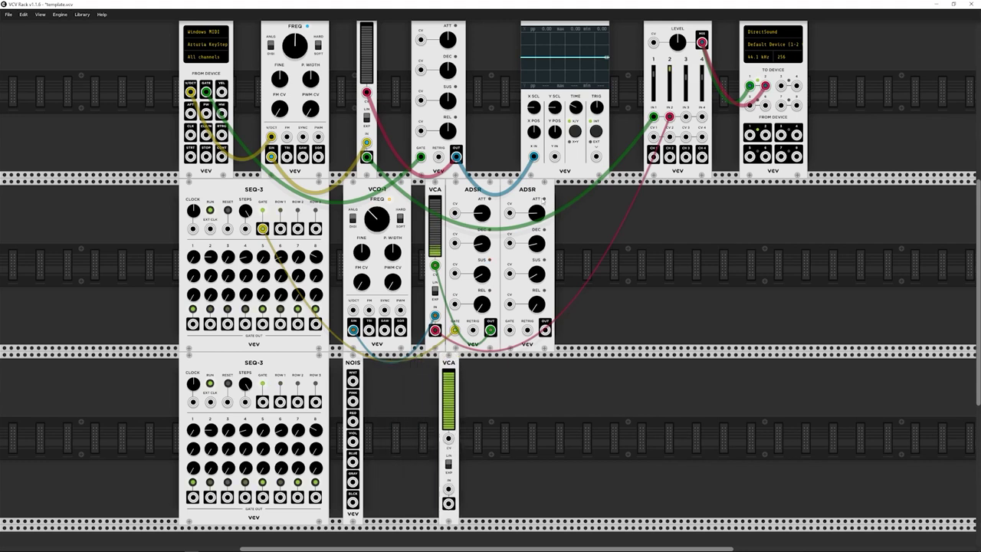
drag(537, 210, 513, 387)
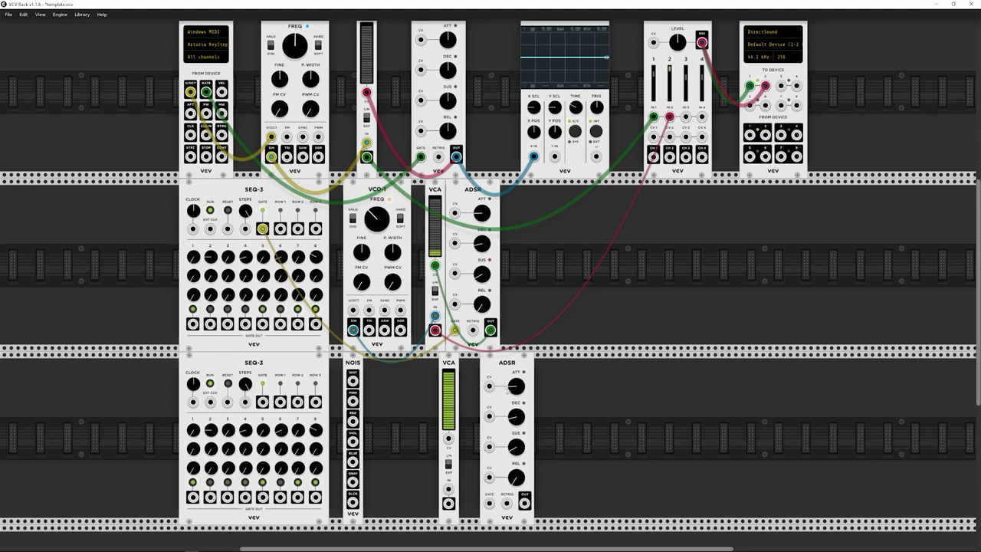
scroll(506, 447, down, 1)
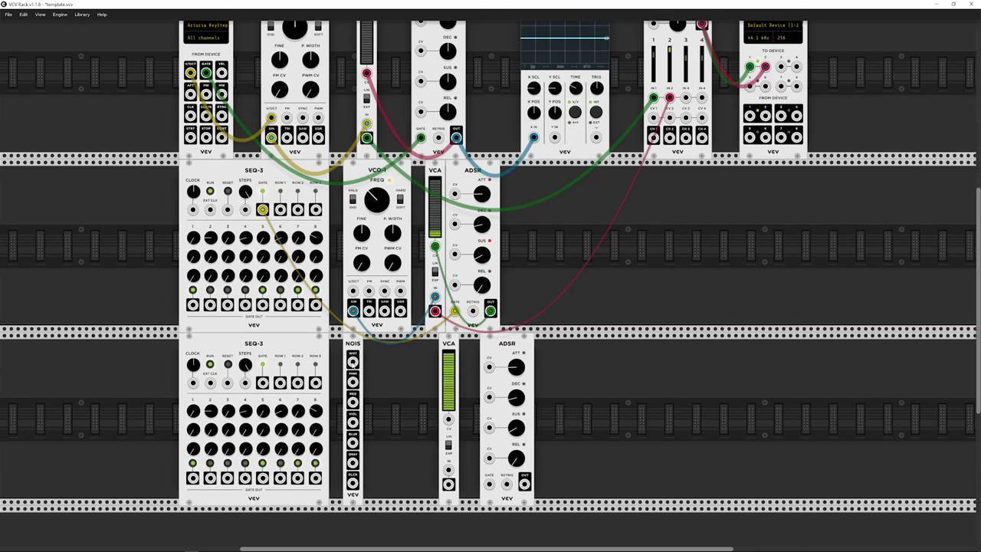
Cable NOIS white noise to VCA IN, SEQ-3 GATE to ADSR GATE, and ADSR OUT to VCA CV.
drag(353, 361, 448, 469)
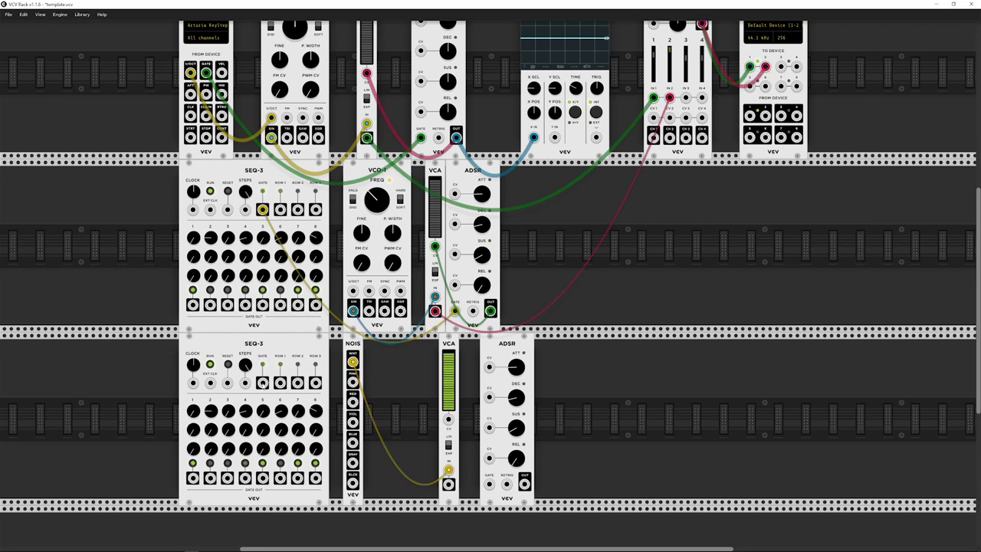
drag(262, 383, 489, 484)
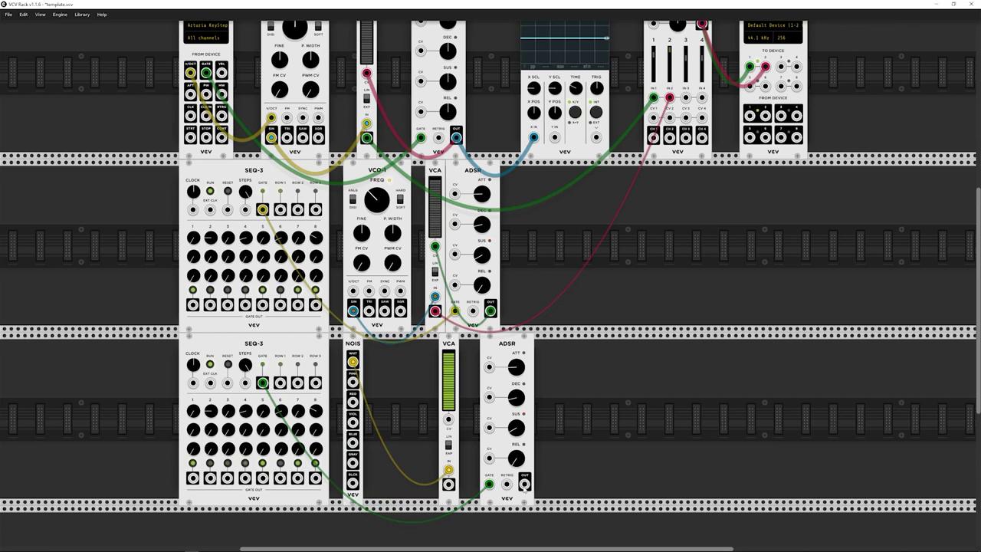
drag(524, 481, 448, 419)
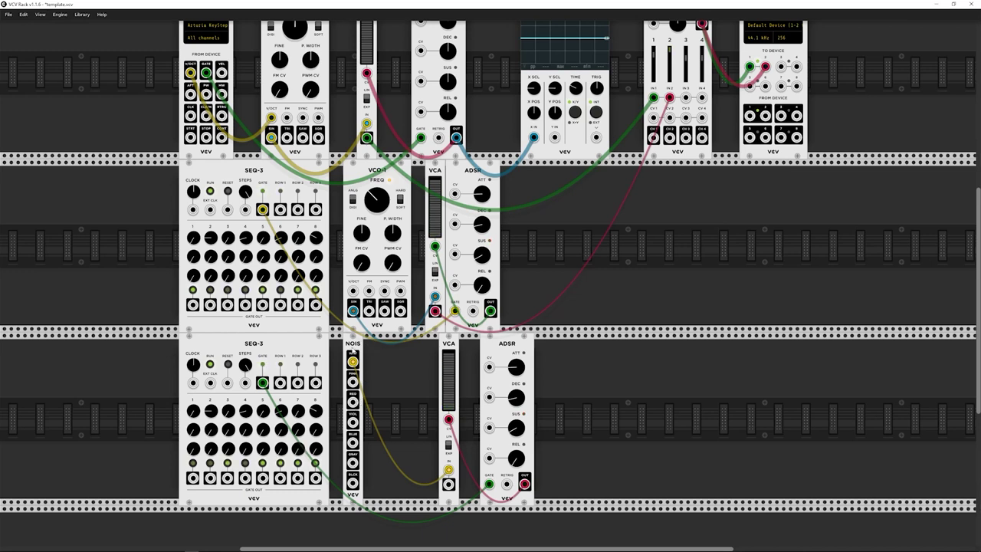
Close the gap between NOIS and the VCA, then route VCA OUT to Mixer input 3.
drag(354, 350, 363, 365)
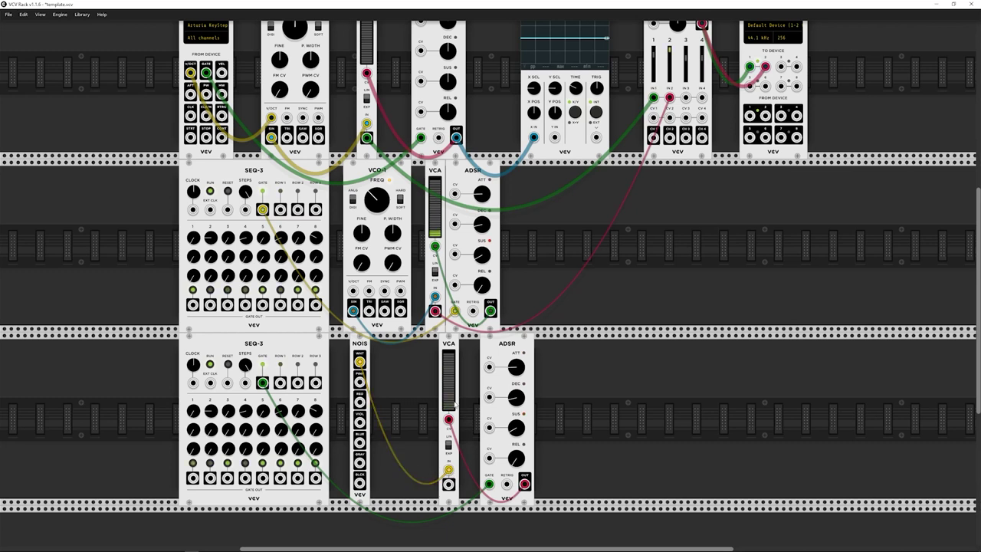
drag(458, 354, 429, 353)
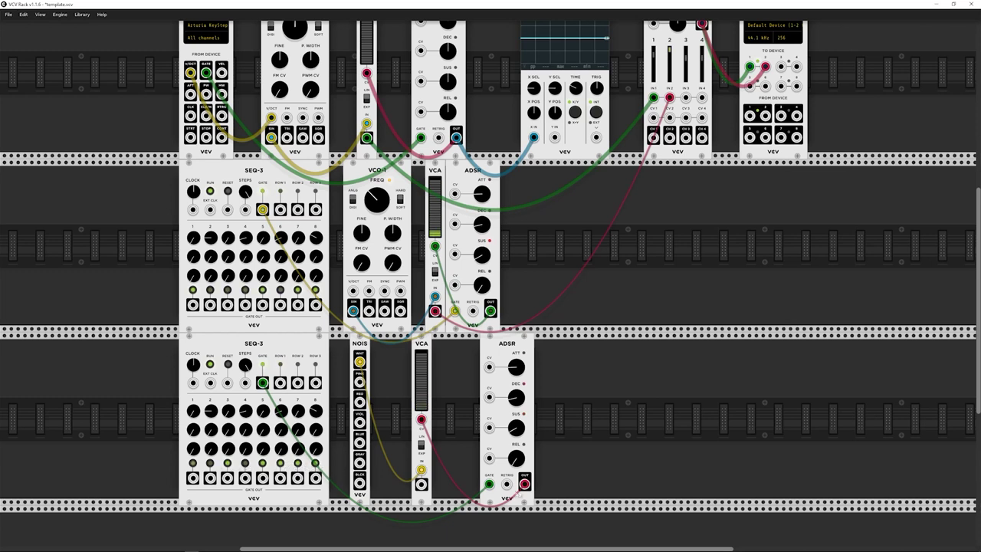
drag(420, 484, 686, 98)
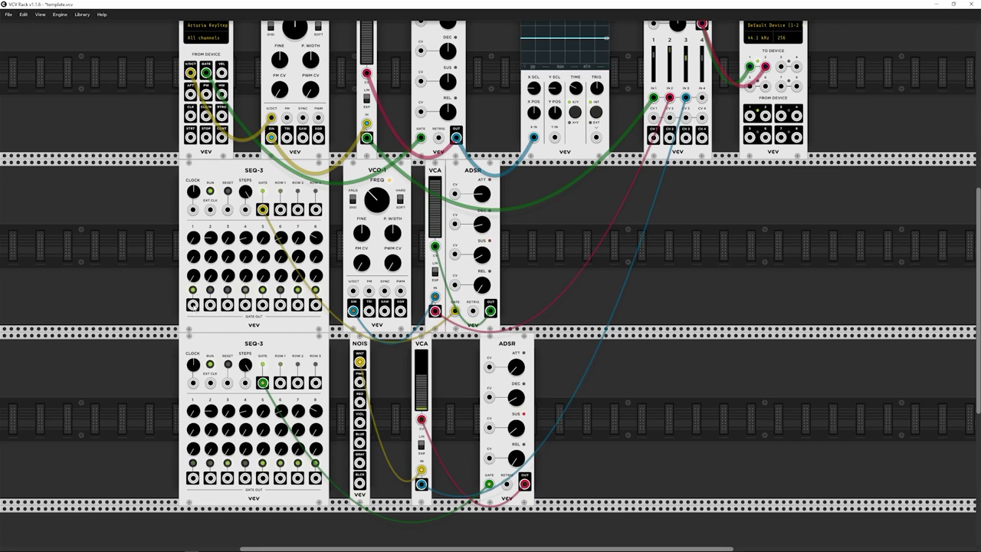
Reset the lower SEQ-3 from the upper sequencer's gate 1 and adjust the lower ADSR release.
drag(193, 304, 227, 383)
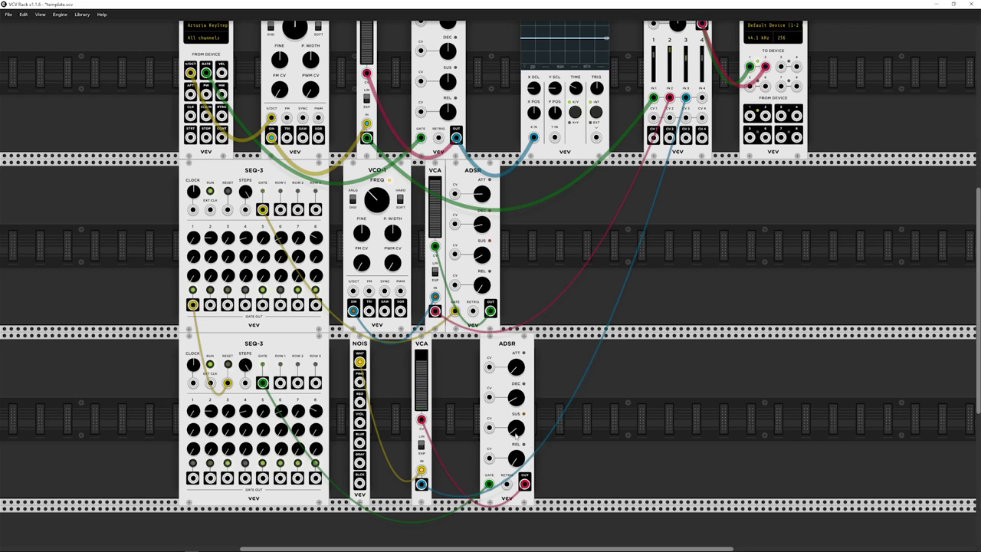
drag(515, 457, 515, 452)
scroll(268, 349, up, 1)
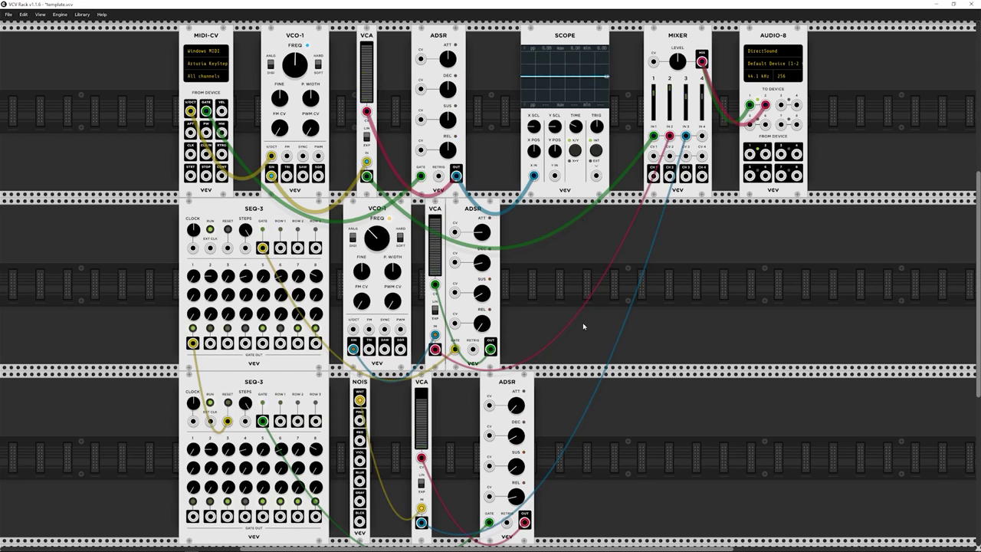
Add a VCV LFO-1 from the module browser and place it at the middle row's far left.
scroll(647, 387, down, 1)
scroll(646, 391, up, 1)
right_click(74, 250)
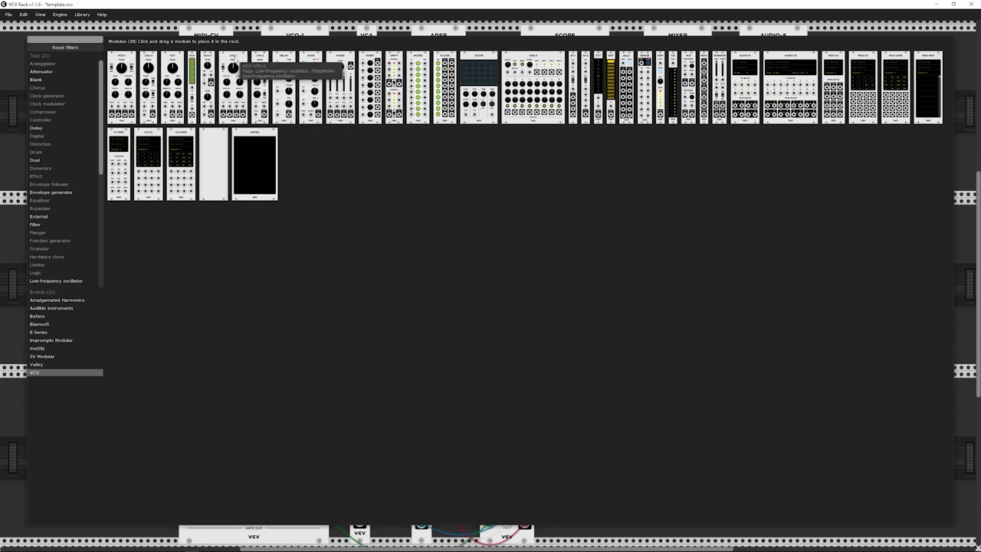
click(234, 61)
drag(145, 35, 92, 264)
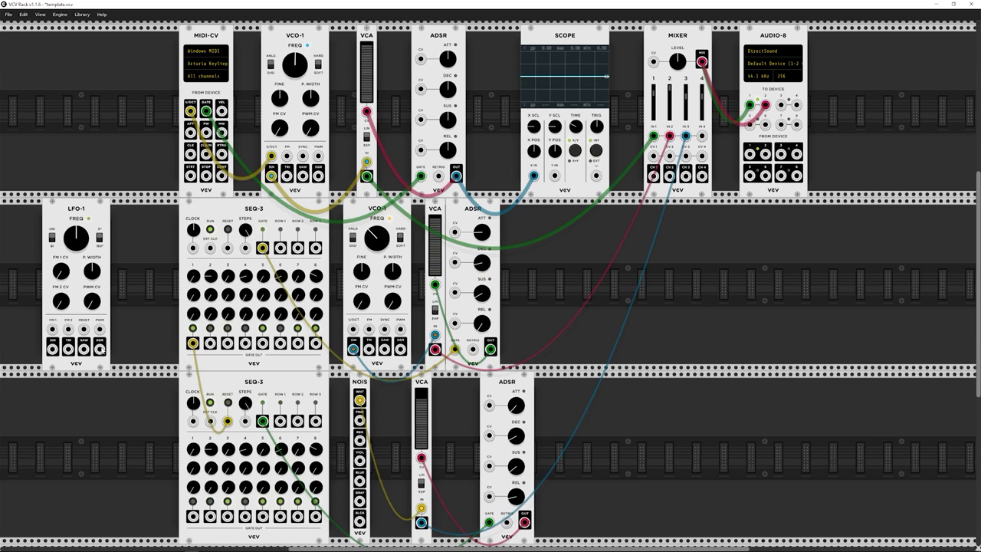
Clock both SEQ-3 sequencers from LFO-1's SQR output, set the LFO rate, and nudge the Mixer right.
drag(99, 348, 210, 247)
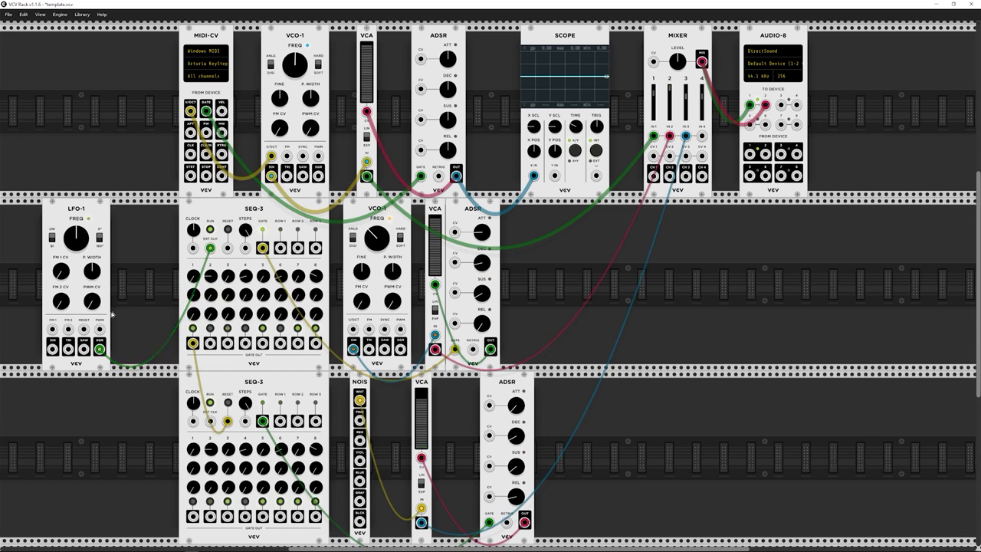
drag(99, 348, 210, 420)
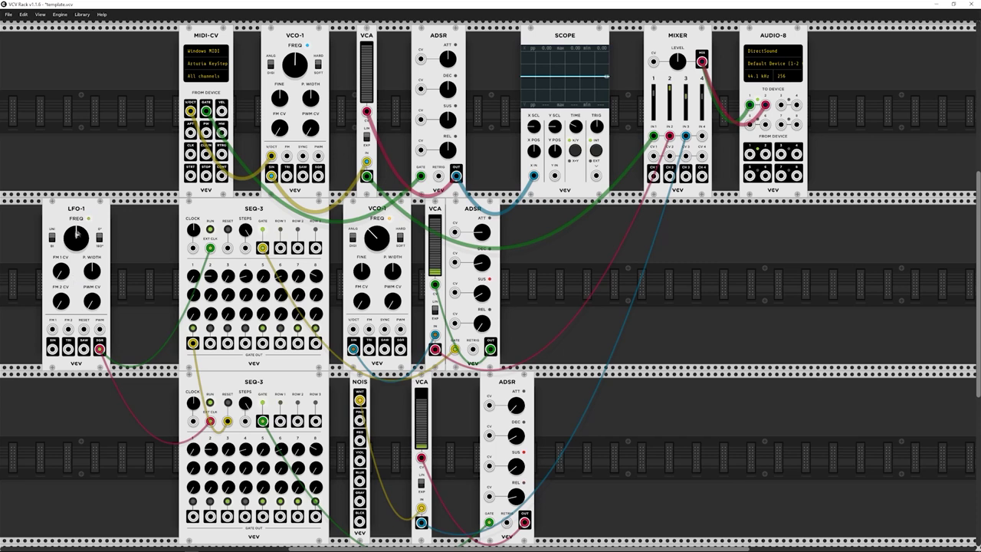
drag(73, 236, 74, 239)
drag(73, 239, 74, 244)
drag(671, 114, 675, 108)
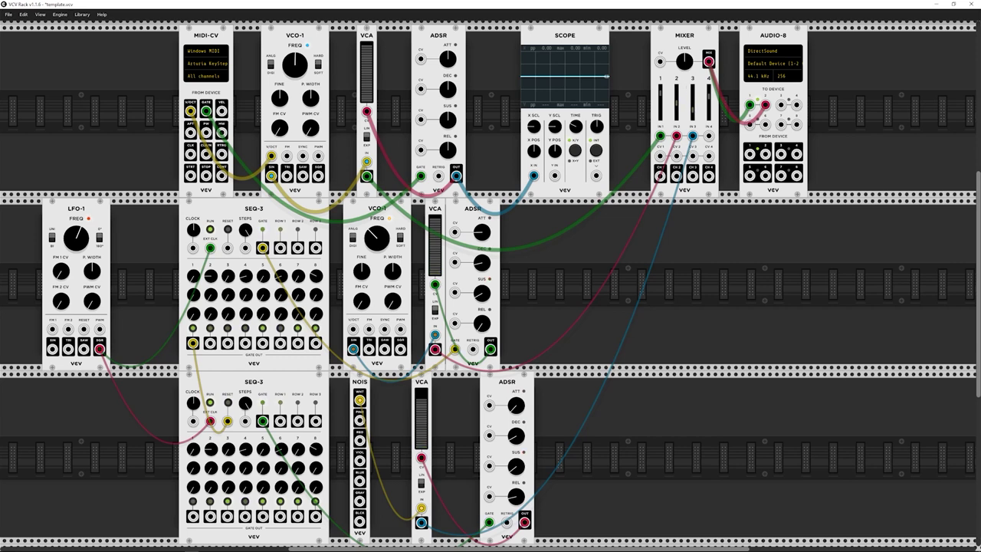
scroll(695, 260, up, 1)
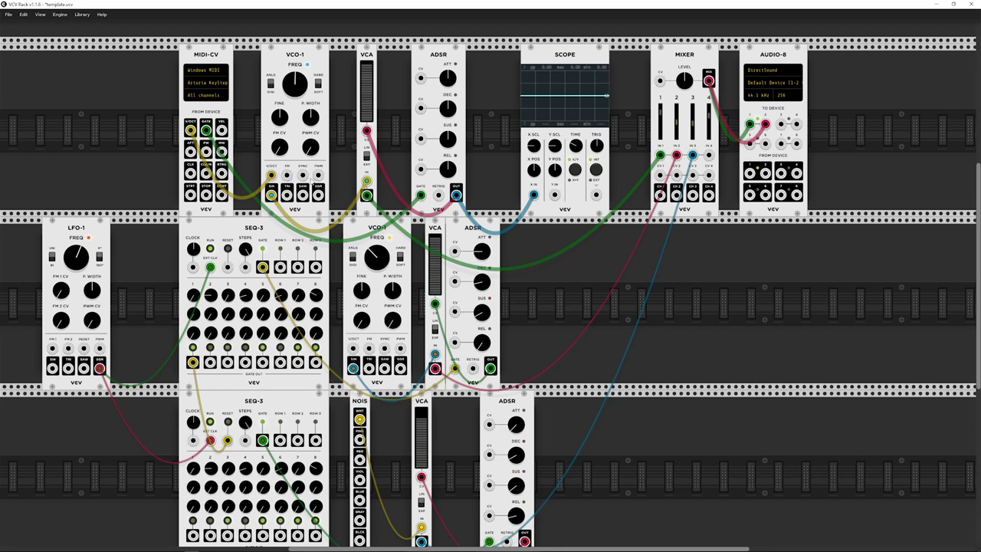
Move the top VCO-1's cable from SIN to SAW and patch the top ADSR into its FM input.
drag(271, 194, 303, 195)
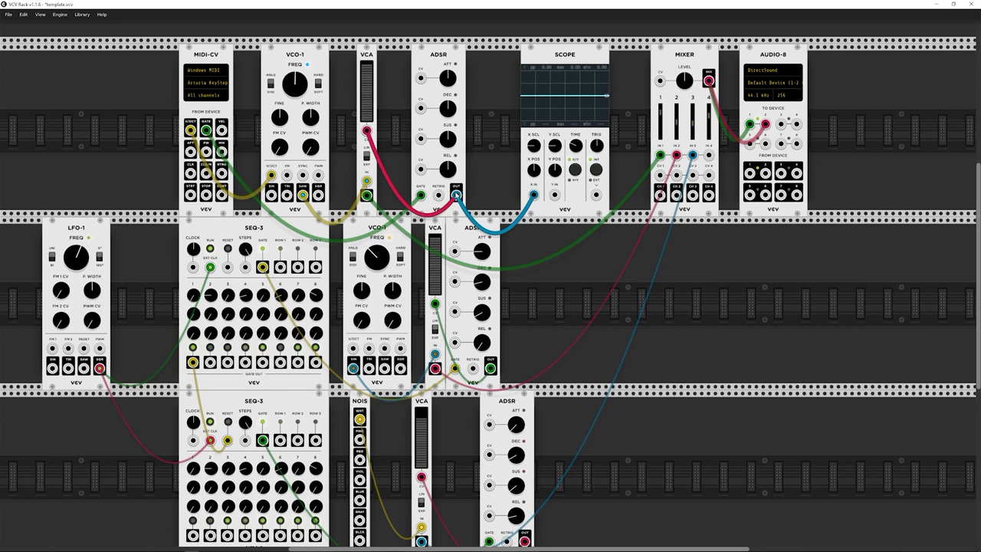
drag(456, 195, 287, 175)
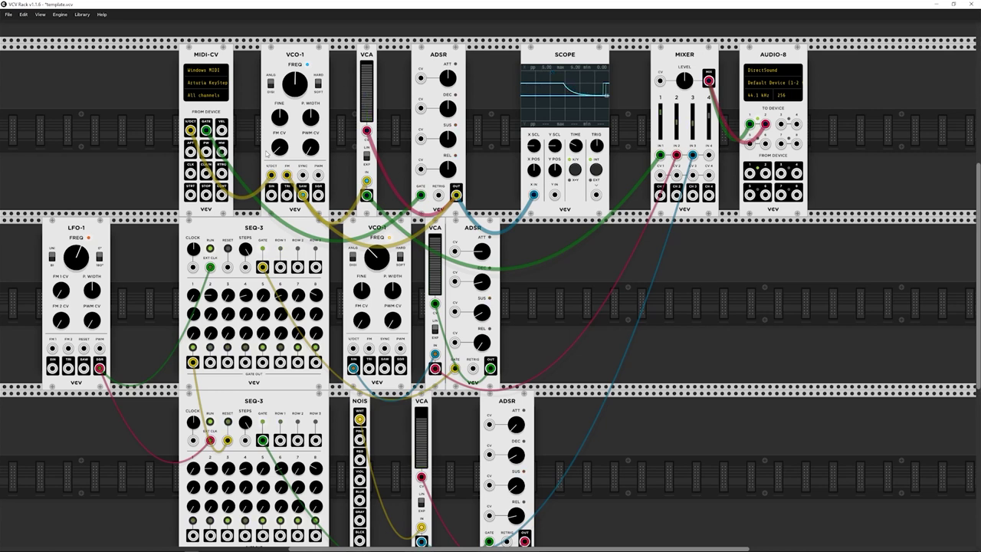
Add a second LFO-1 left of MIDI-CV and cable its SIN output to the top VCO-1's PWM input.
right_click(33, 103)
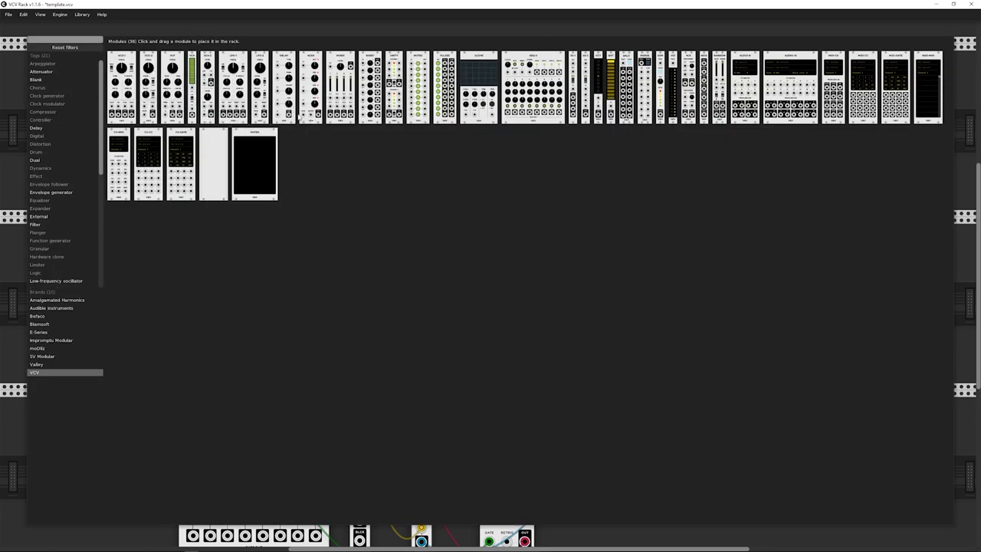
click(232, 57)
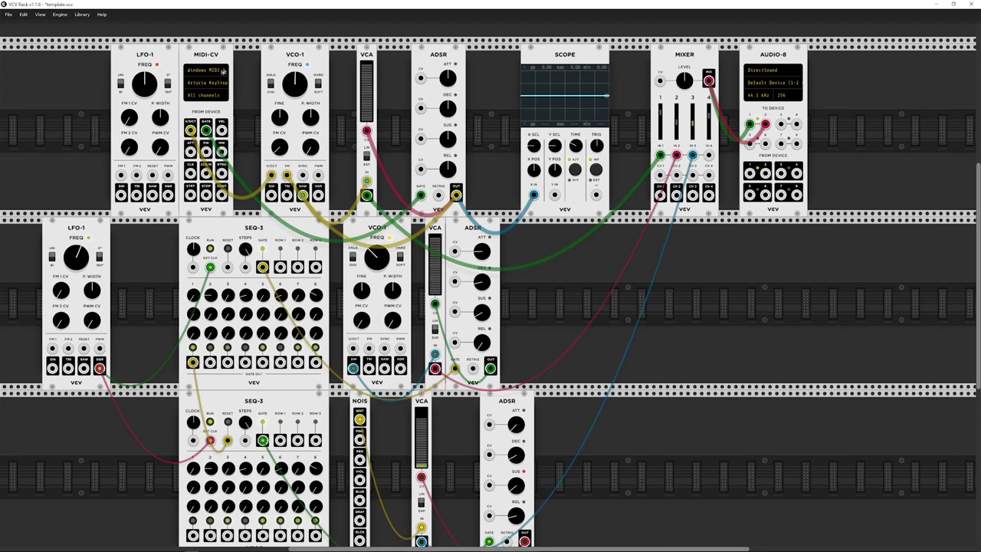
drag(145, 56, 104, 58)
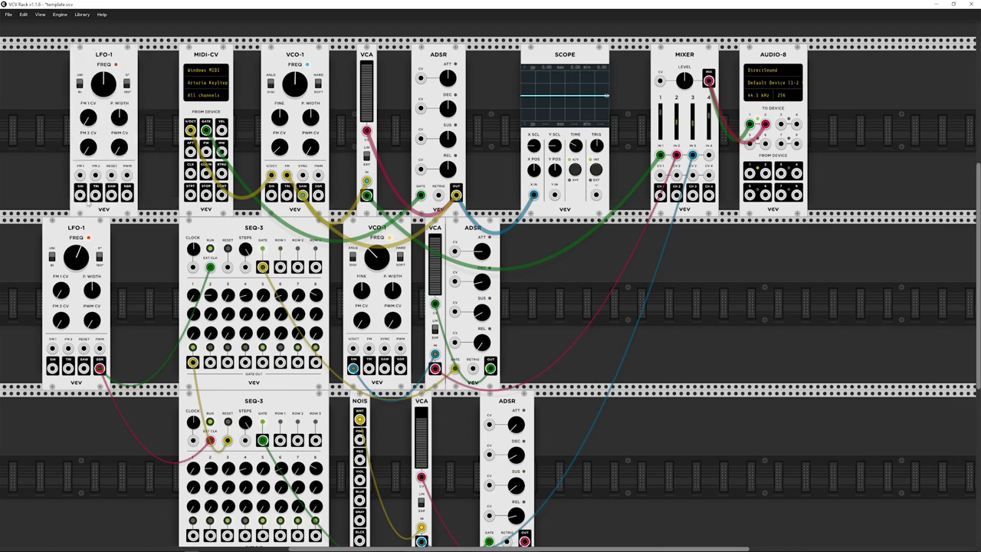
drag(80, 195, 318, 195)
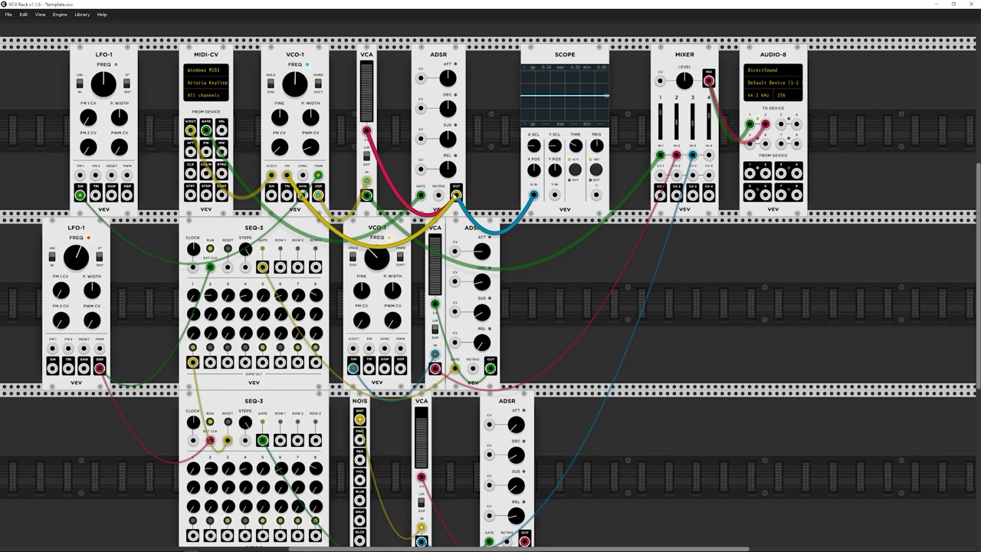
Cable the top ADSR OUT to the SCOPE's Y input and change the top LFO-1 frequency.
drag(457, 195, 554, 195)
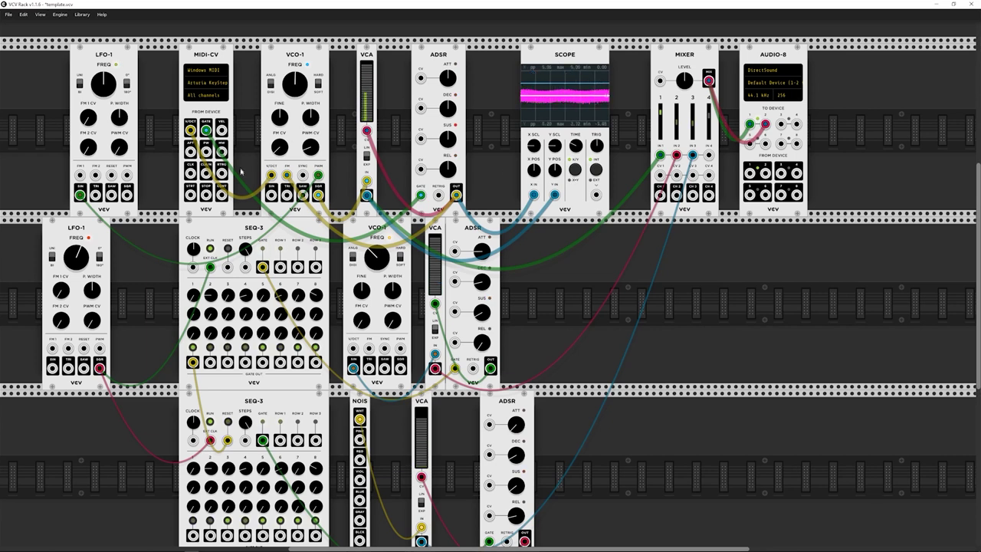
mouse_move(80, 195)
mouse_down()
mouse_move(127, 195)
mouse_move(79, 195)
mouse_up()
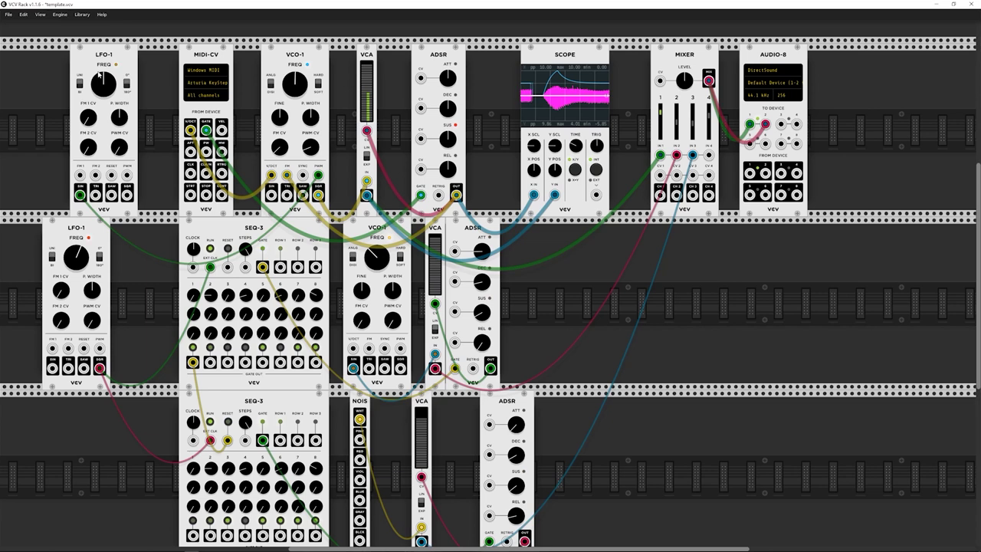
mouse_move(103, 84)
mouse_down()
mouse_move(103, 68)
mouse_move(103, 84)
mouse_up()
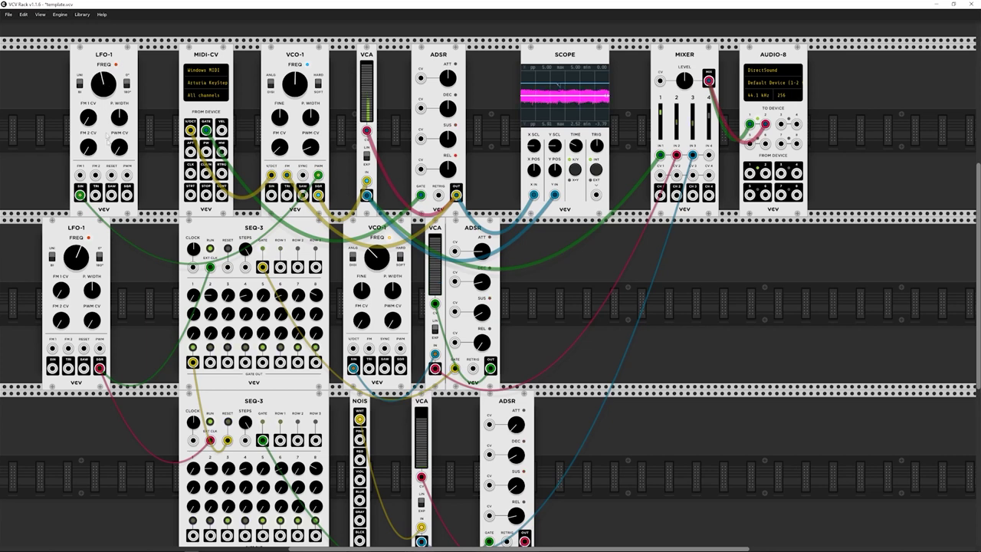
Try the LFO's SQR output with adjusted pulse width, return to SIN, and unplug the MIDI-CV gate cable.
drag(79, 195, 127, 195)
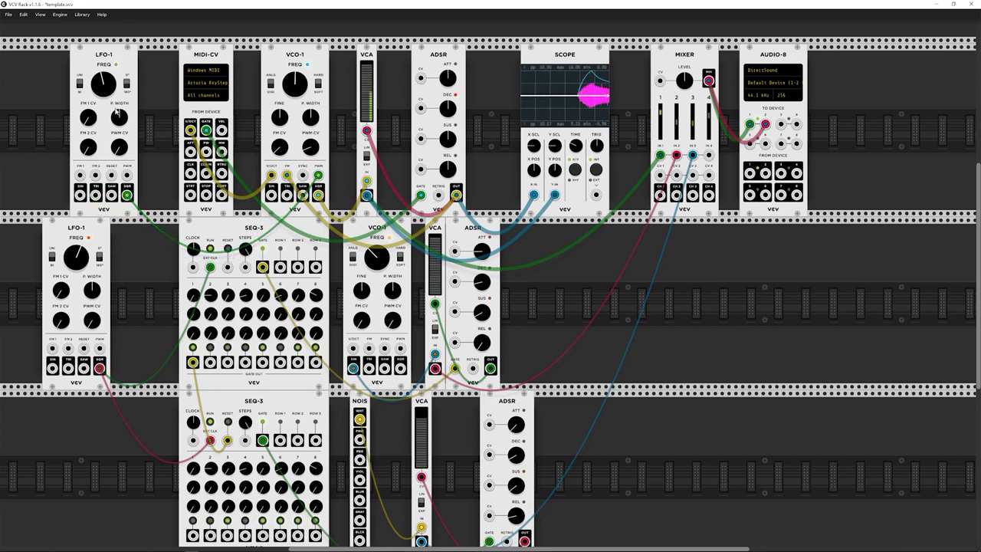
drag(116, 109, 116, 108)
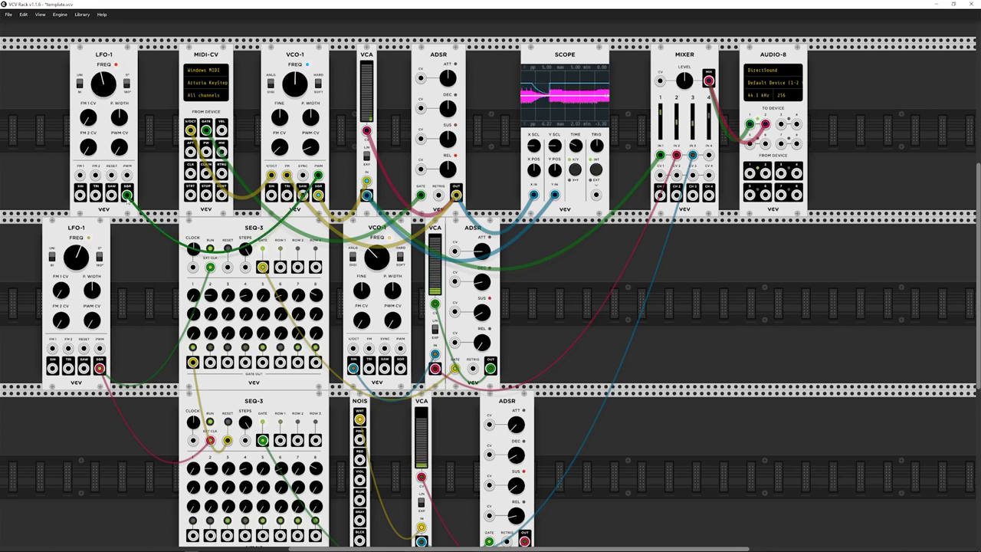
drag(126, 195, 80, 195)
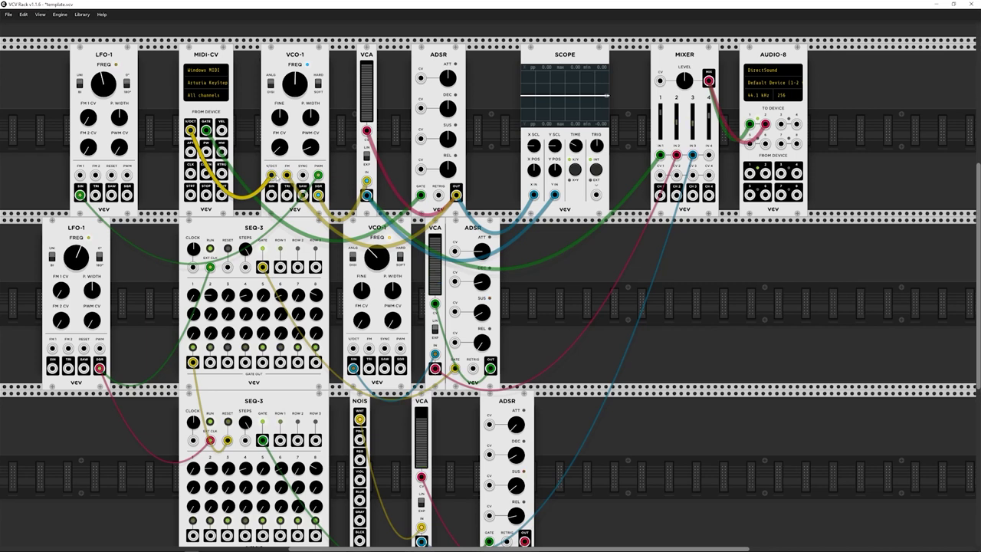
drag(206, 130, 412, 239)
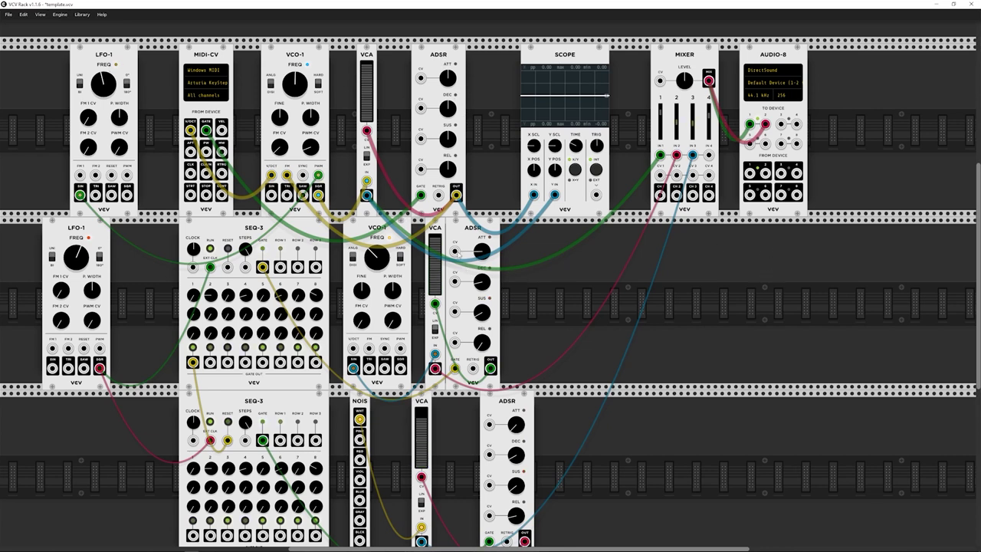
scroll(355, 348, down, 1)
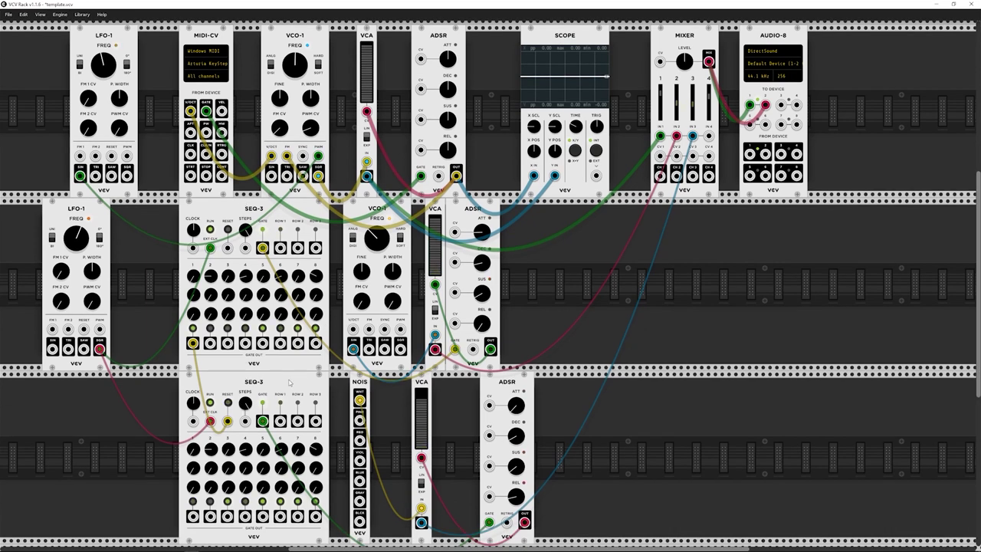
scroll(289, 381, down, 1)
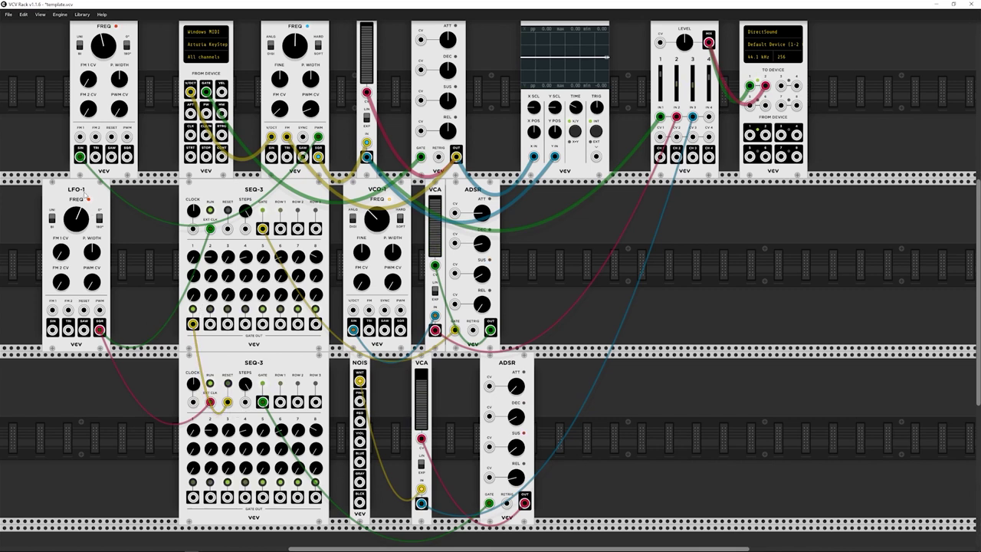
scroll(331, 261, down, 1)
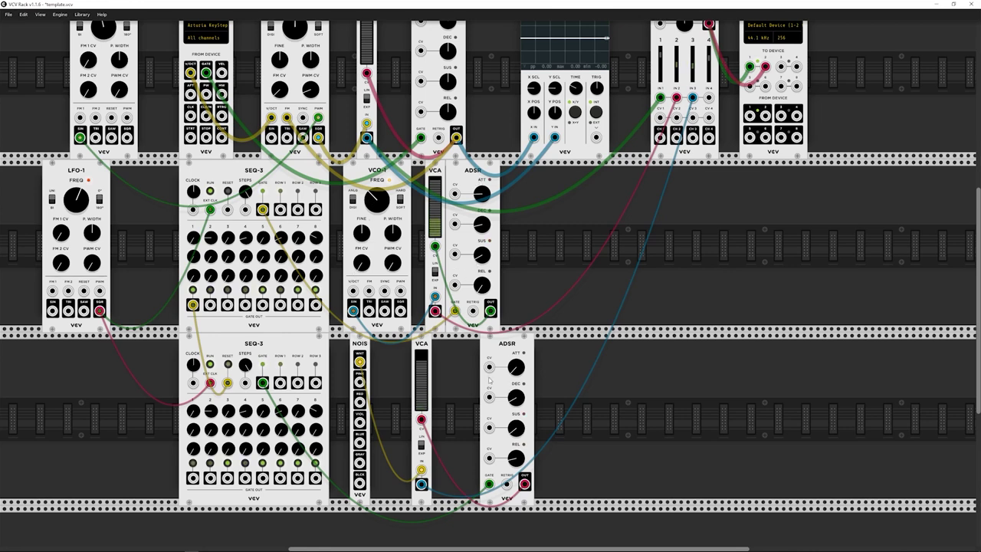
scroll(603, 272, up, 3)
ctrl+scroll(604, 272, down, 2)
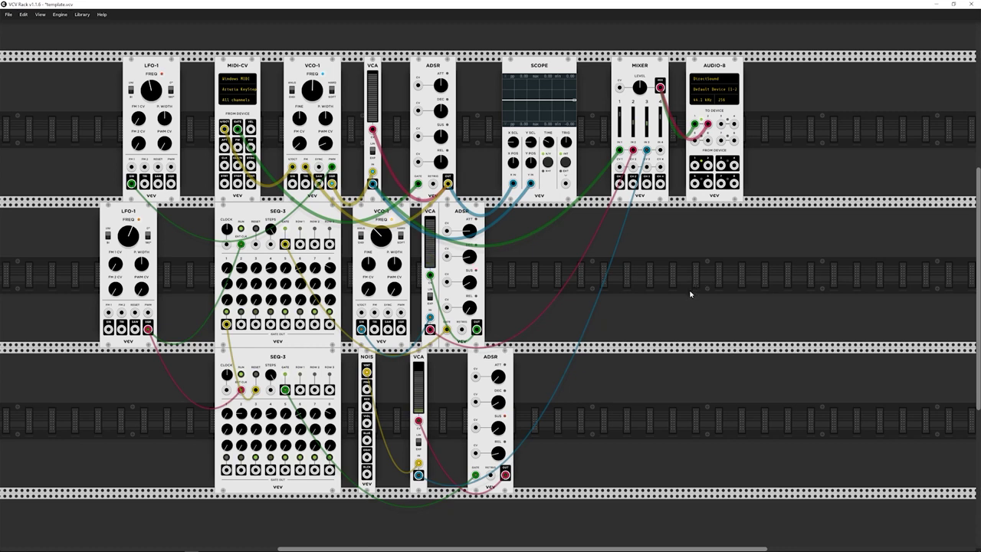
right_click(646, 319)
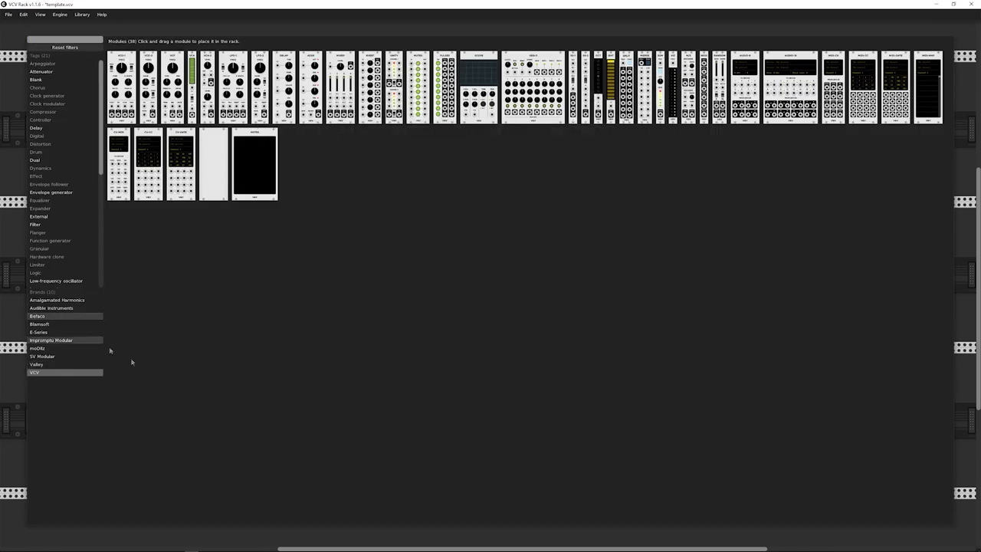
click(44, 356)
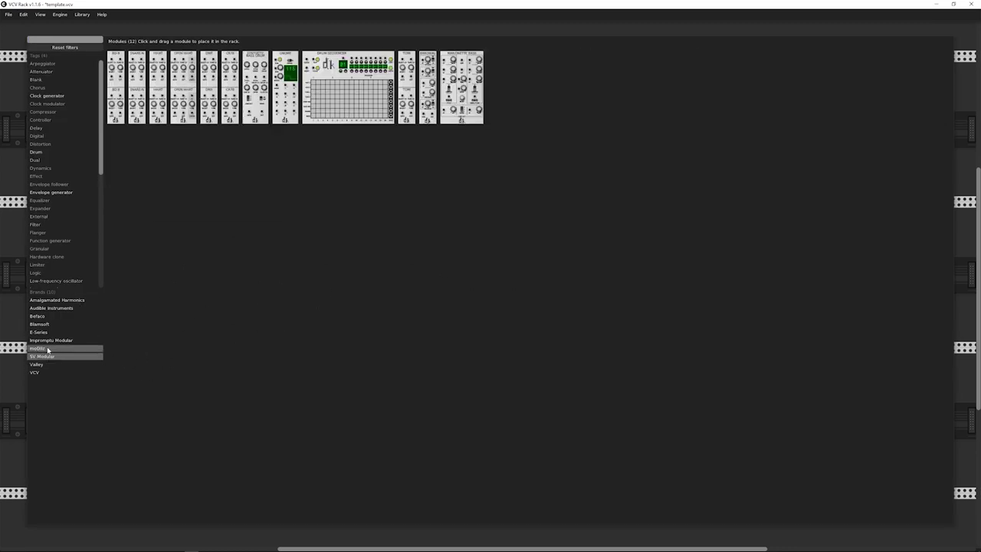
click(48, 340)
click(46, 332)
click(42, 323)
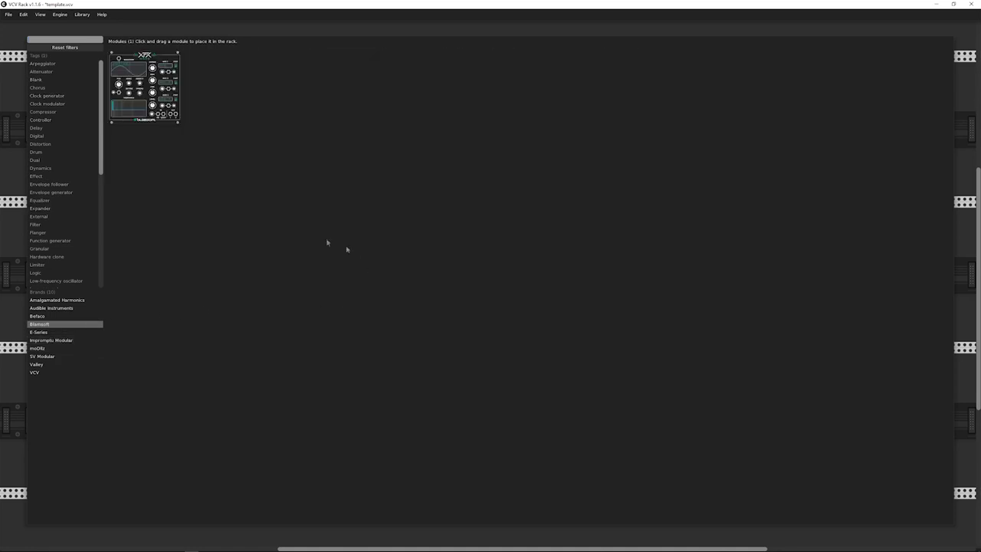
click(60, 300)
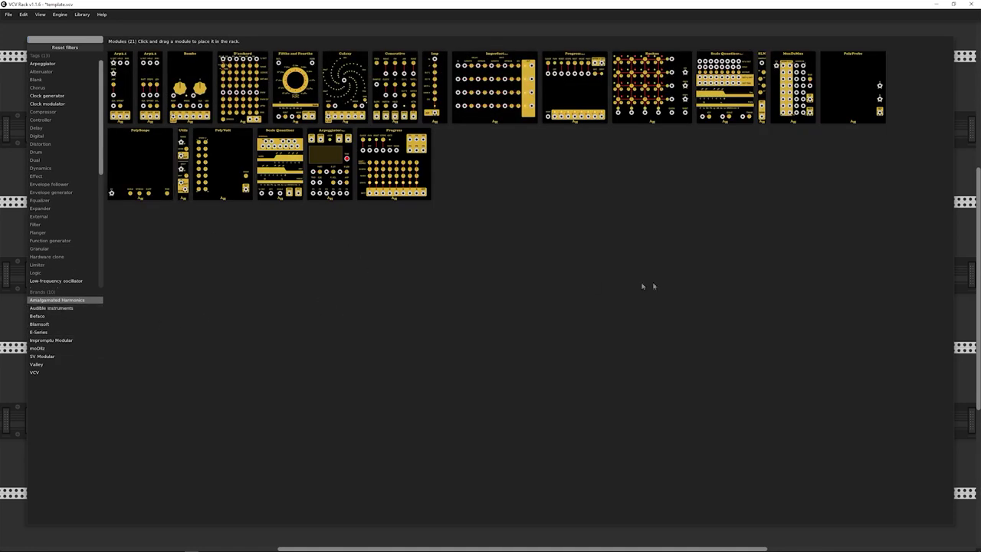
key(Escape)
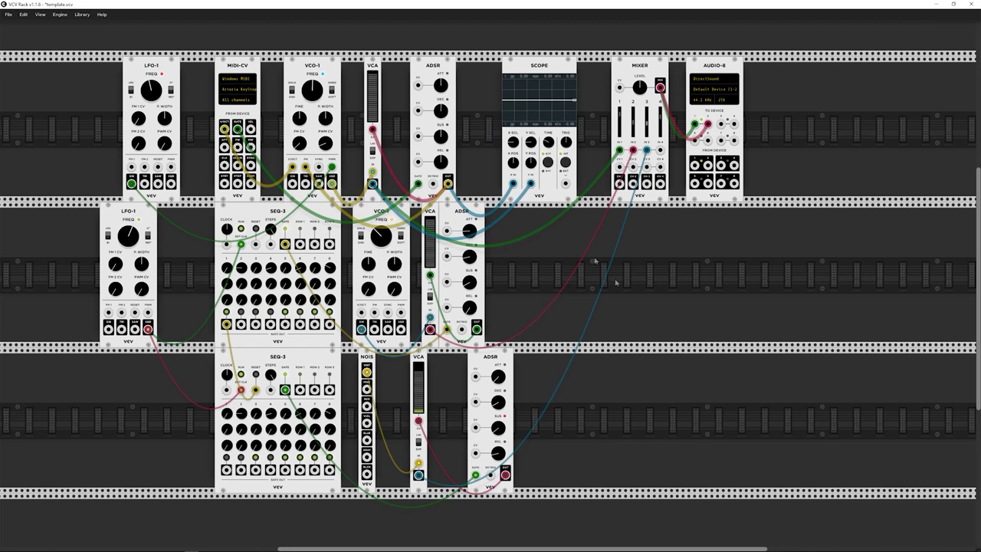